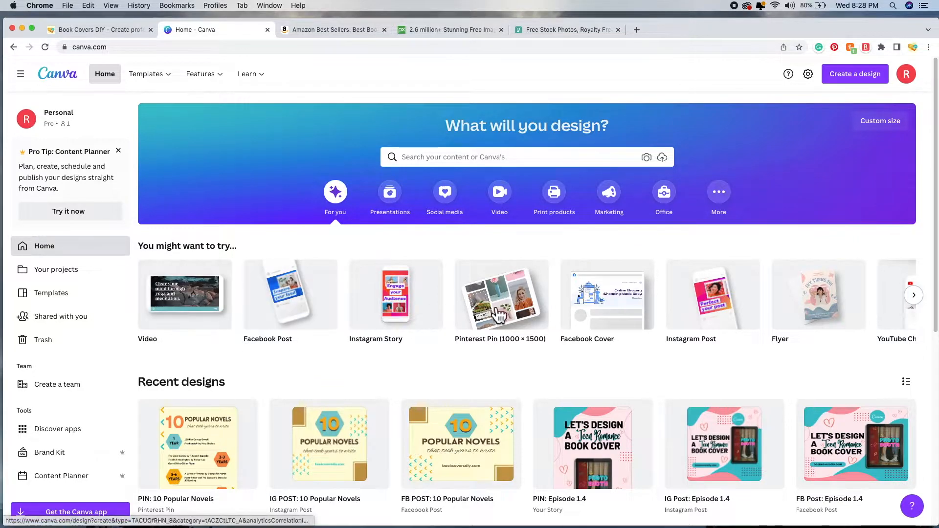
Step: Search Canva's home page for 'book cover' designs
click(922, 306)
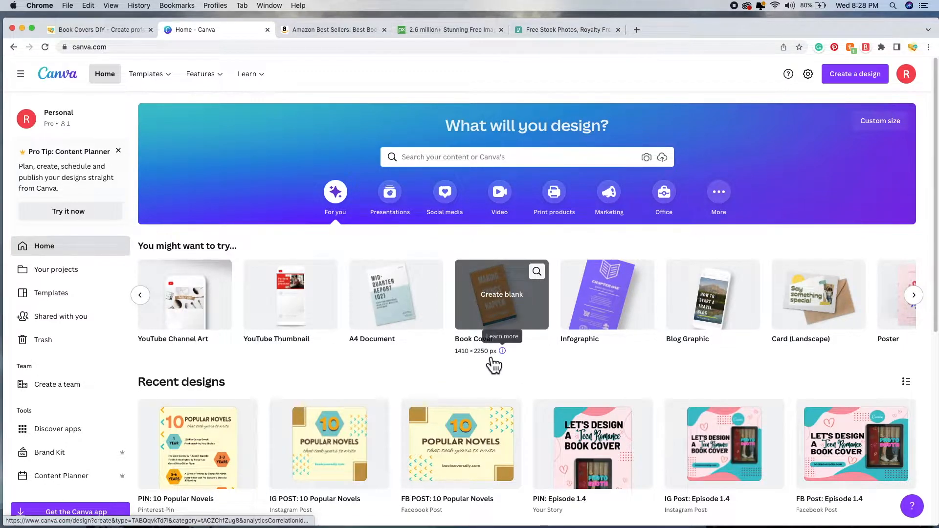
click(492, 166)
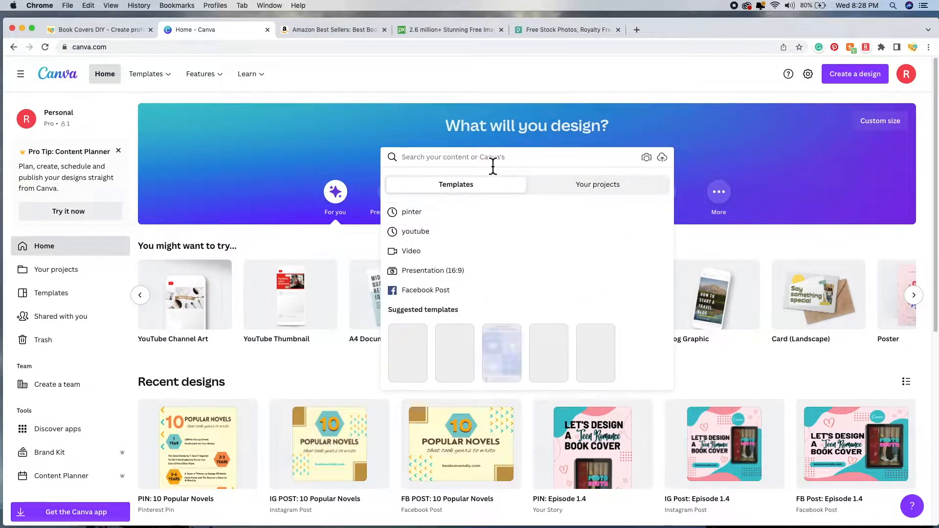
text(book cover)
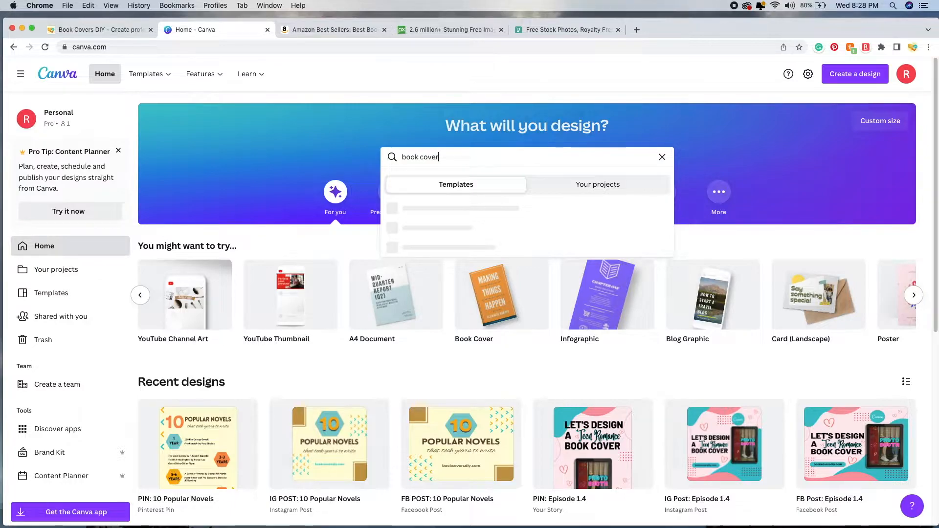
key(Return)
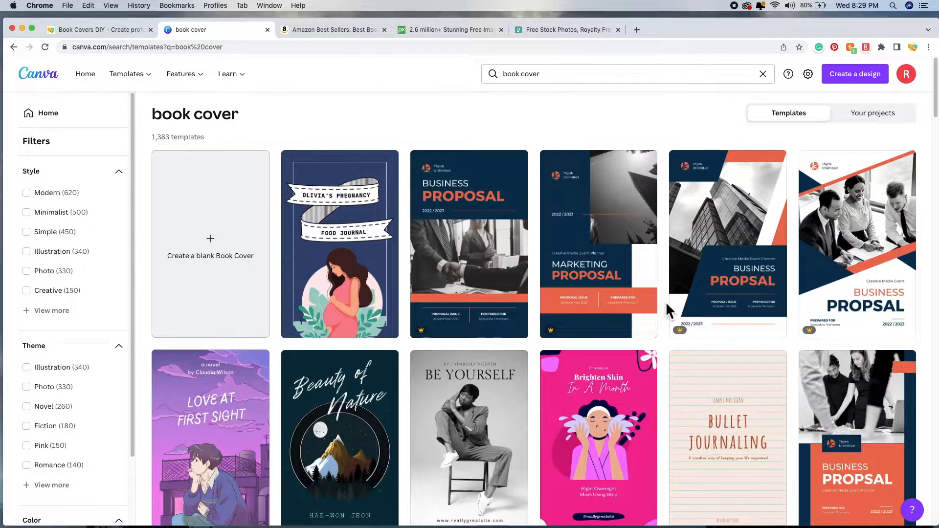
Step: Apply the Novel, Fiction, Thriller and Science theme filters to get 412 book cover templates
scroll(666, 304, down, 8)
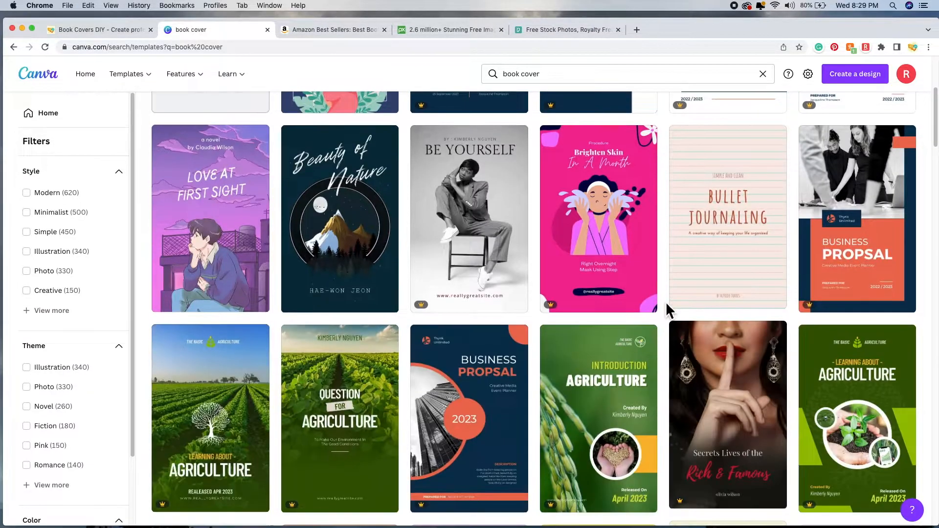
scroll(668, 309, down, 1)
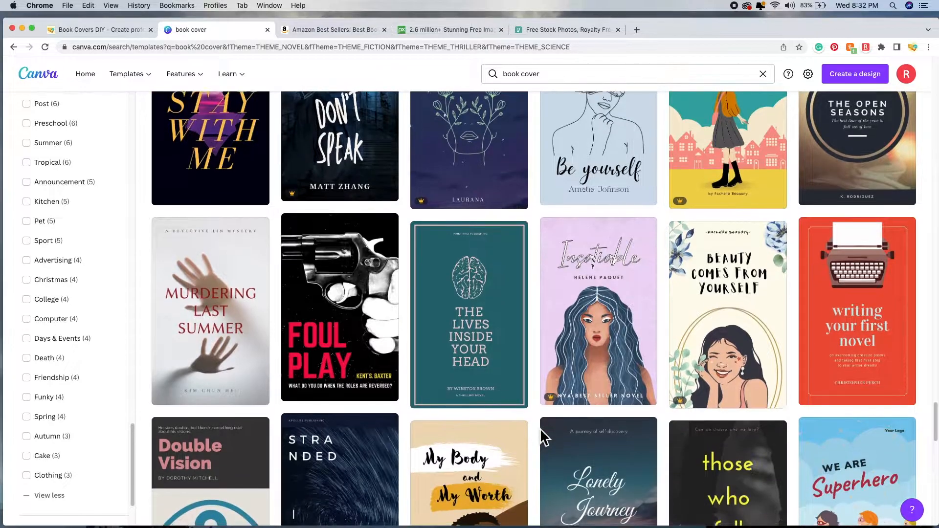
scroll(543, 436, down, 2)
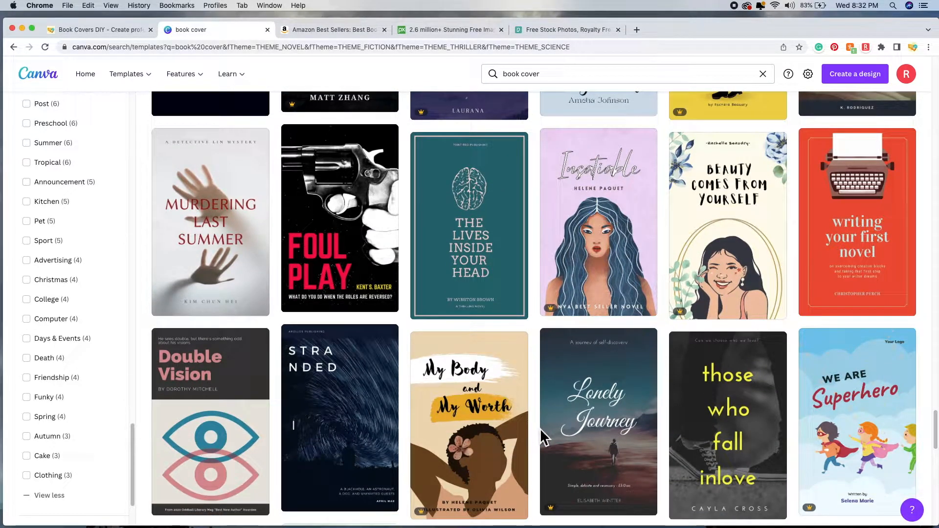
scroll(540, 430, up, 15)
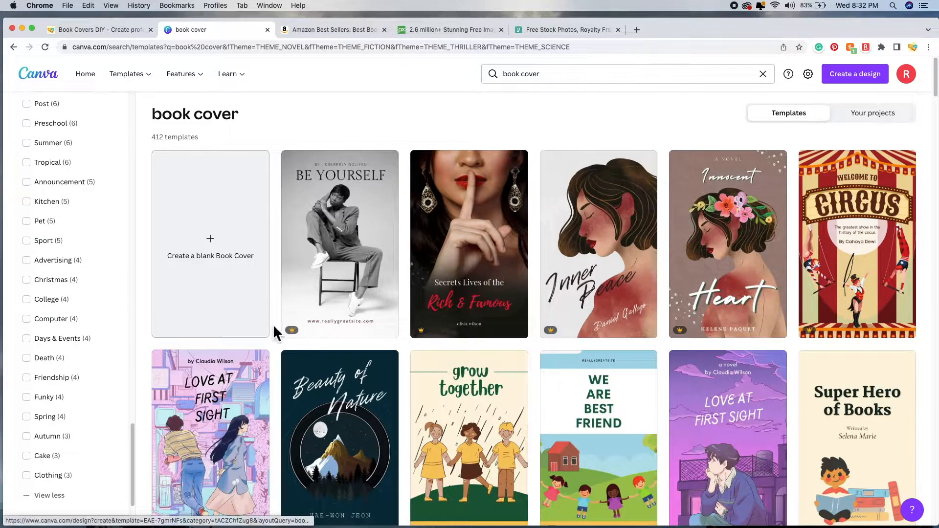
Step: Create a blank eBook cover and search the Photos library for 'science fiction'
click(215, 258)
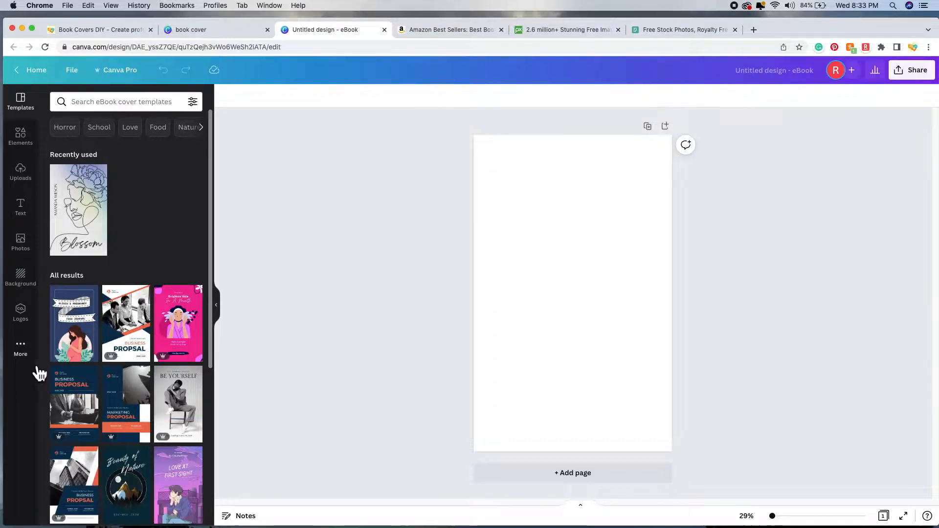
click(29, 250)
click(125, 104)
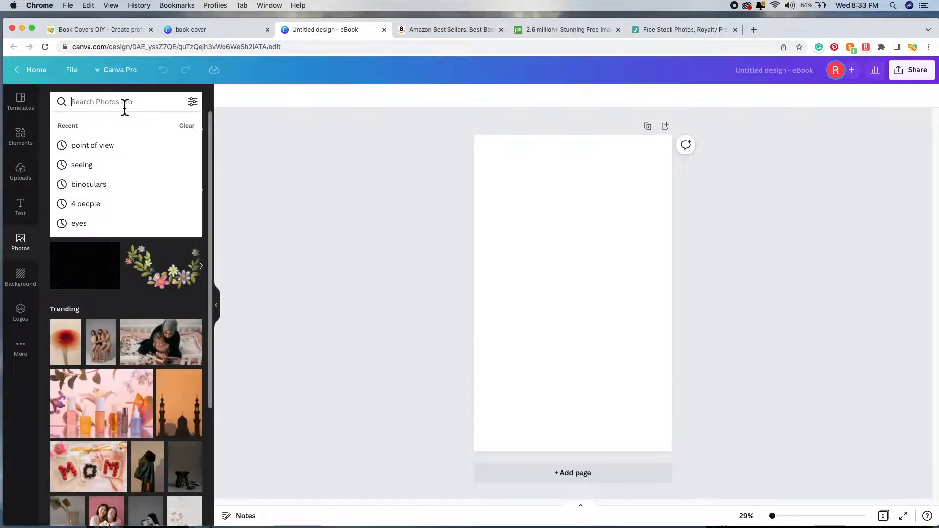
text(sci)
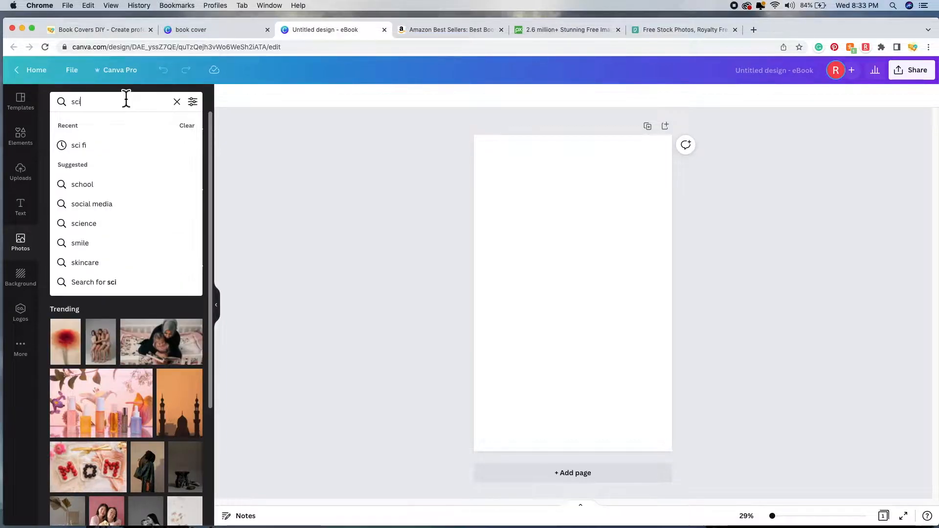
text(ence fiction)
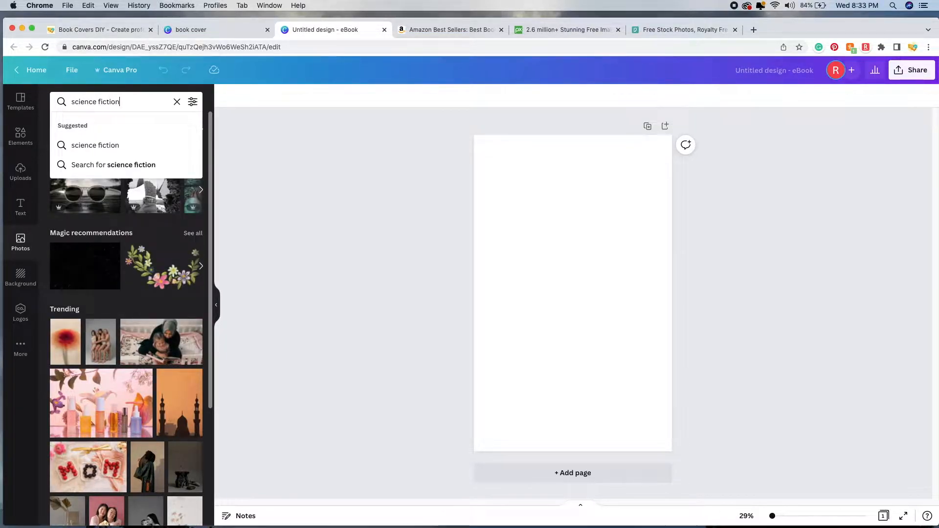
key(Return)
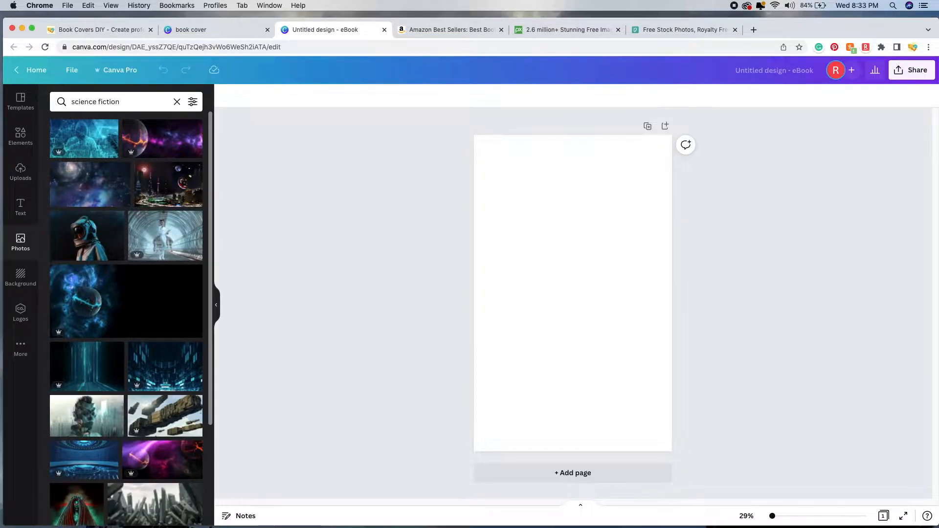
scroll(156, 377, down, 1)
scroll(189, 260, up, 1)
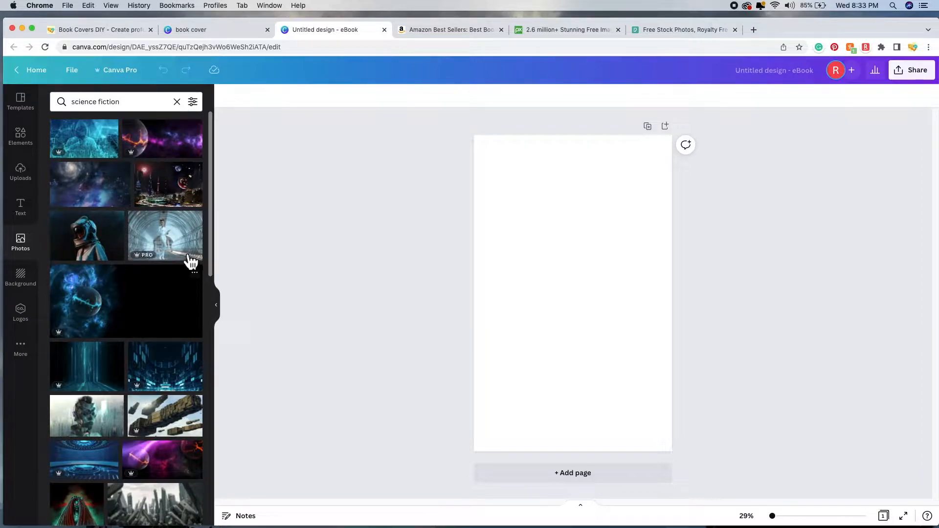
click(100, 153)
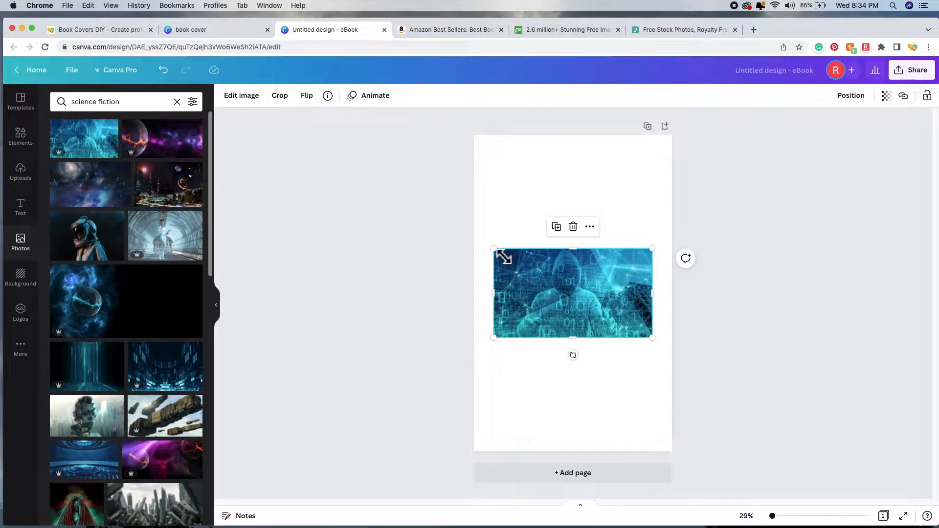
drag(503, 256, 440, 122)
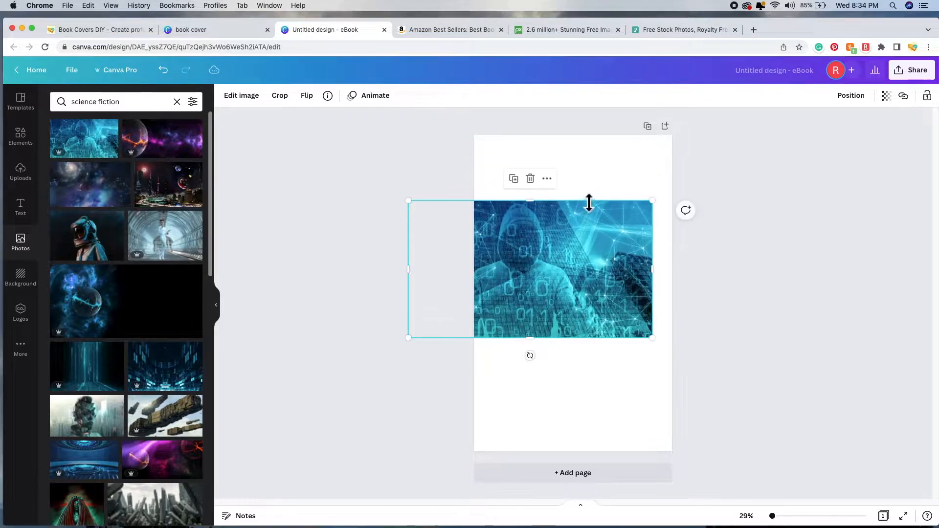
drag(654, 207, 737, 109)
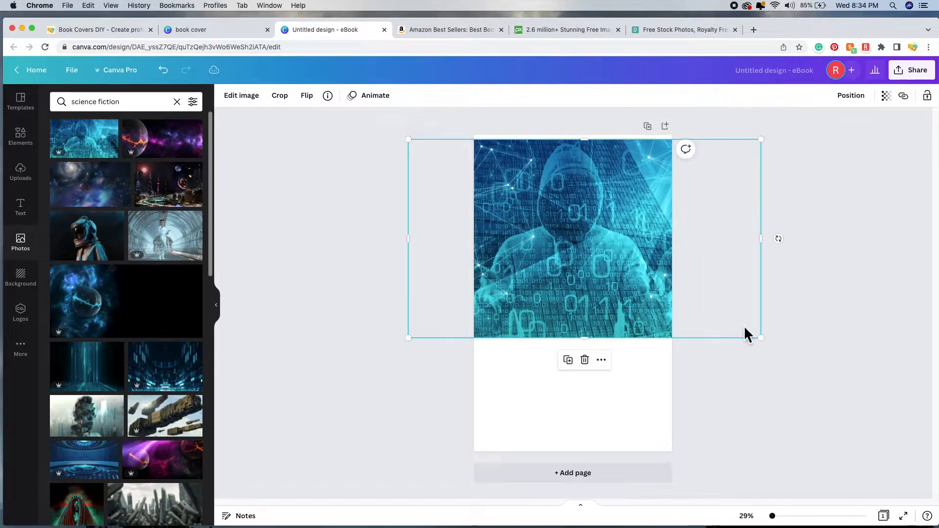
drag(762, 342, 829, 489)
drag(618, 319, 563, 303)
drag(589, 397, 596, 465)
mouse_move(580, 334)
mouse_down()
mouse_move(599, 329)
mouse_move(590, 327)
mouse_up()
drag(597, 287, 592, 285)
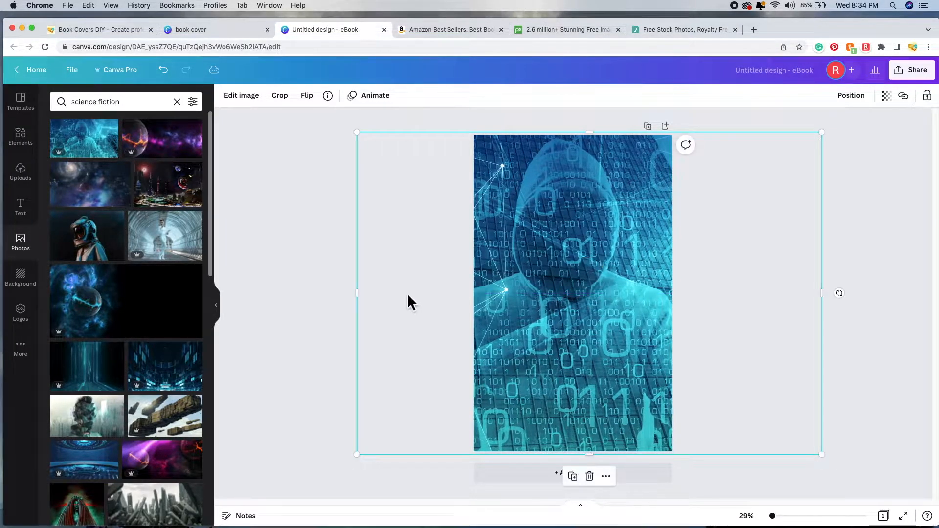
click(308, 280)
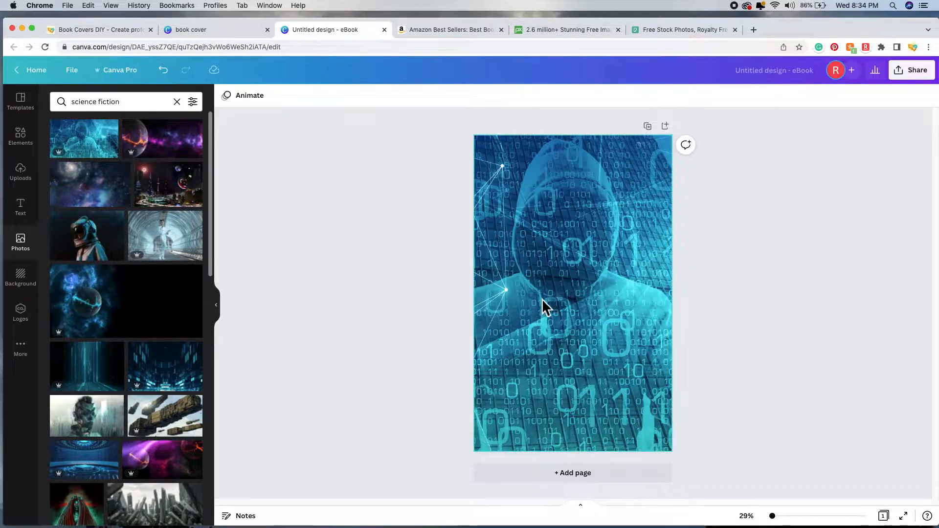
click(172, 77)
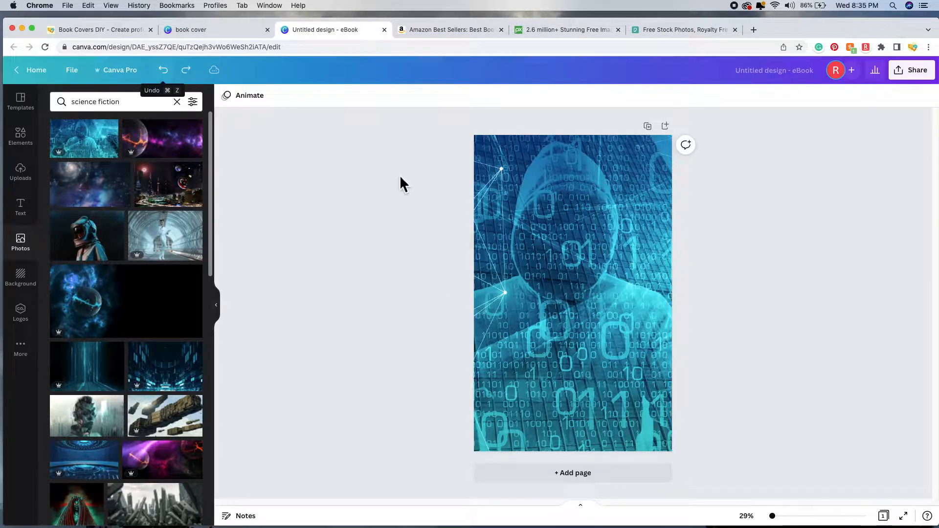
click(600, 278)
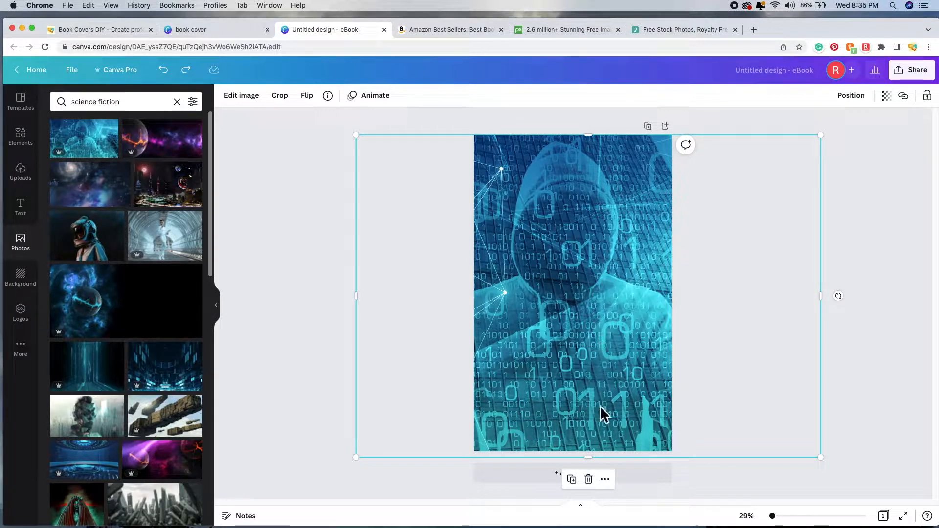
click(596, 485)
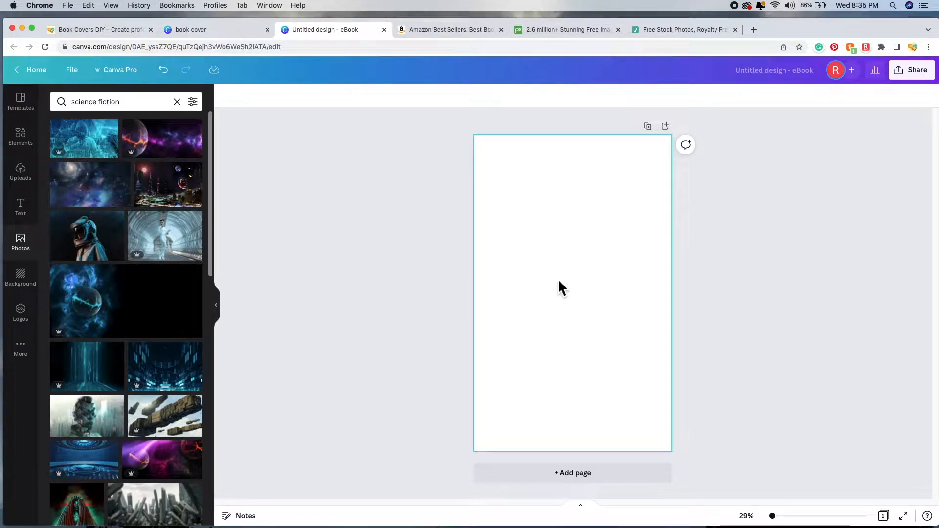
Step: On the Amazon Best Sellers tab, open the Science Fiction & Fantasy category
click(447, 35)
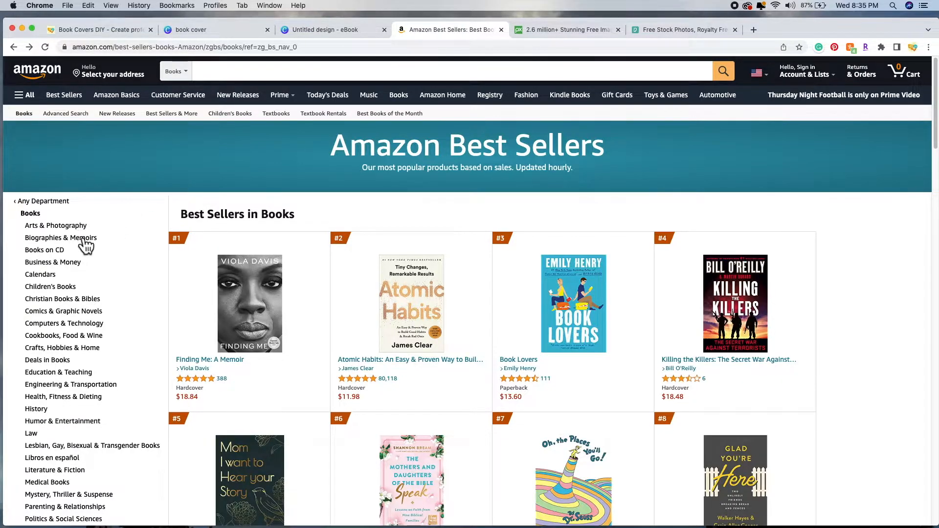
scroll(80, 260, down, 5)
scroll(80, 262, down, 2)
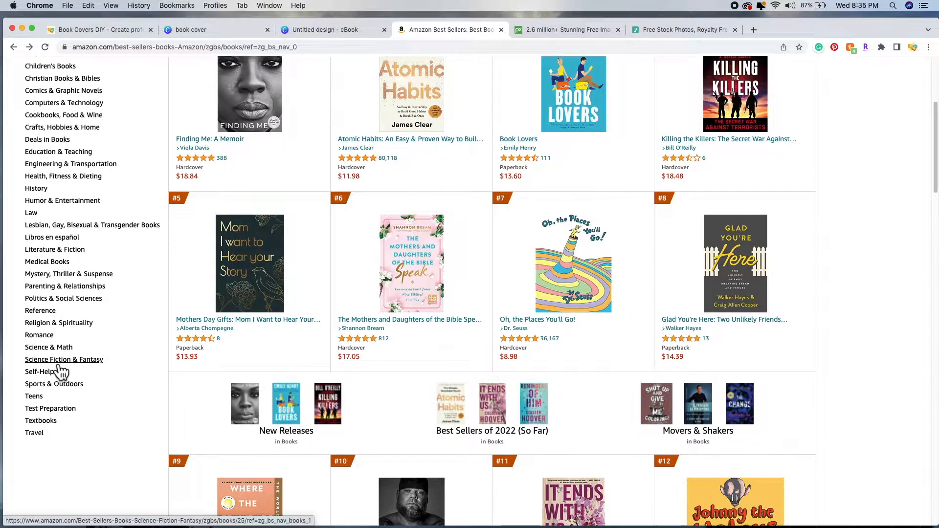
click(58, 365)
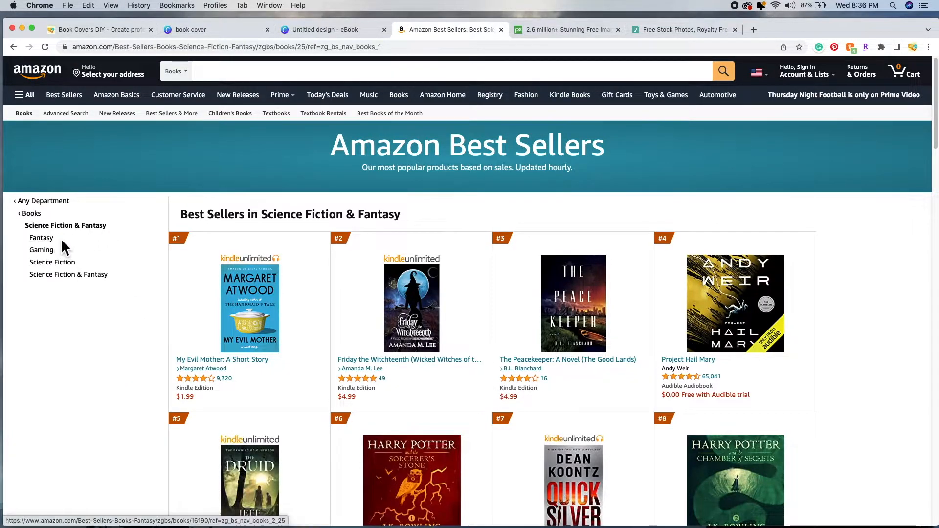
Step: Narrow to the Science Fiction best sellers and review the covers ranked #9 to #20
click(57, 266)
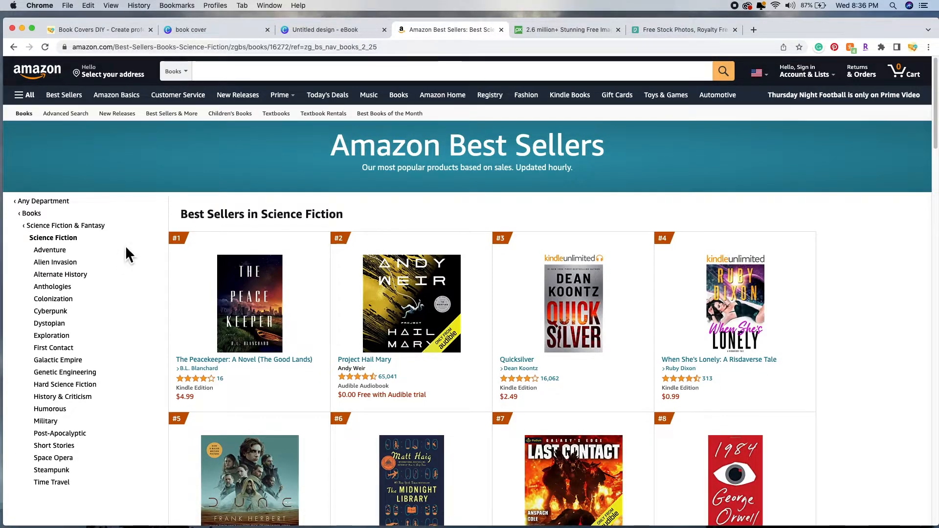
scroll(153, 286, down, 1)
scroll(153, 295, down, 1)
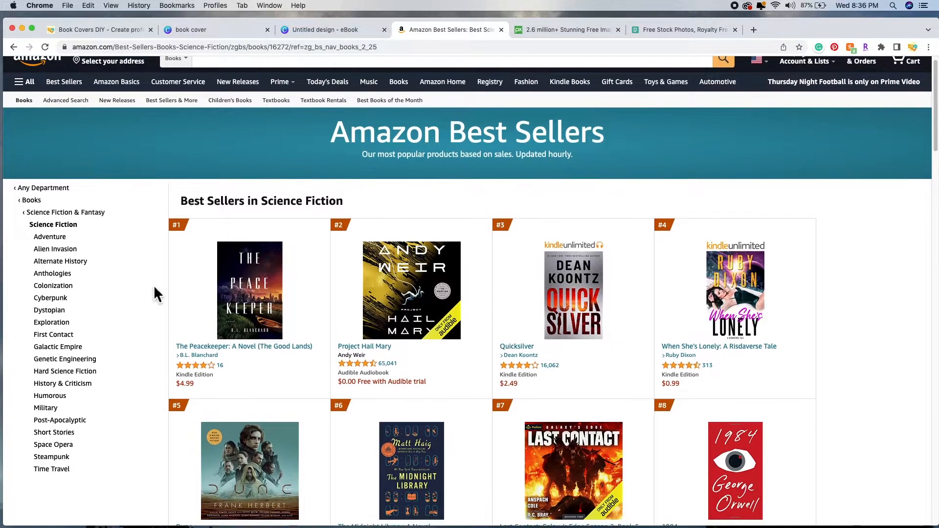
scroll(155, 287, down, 5)
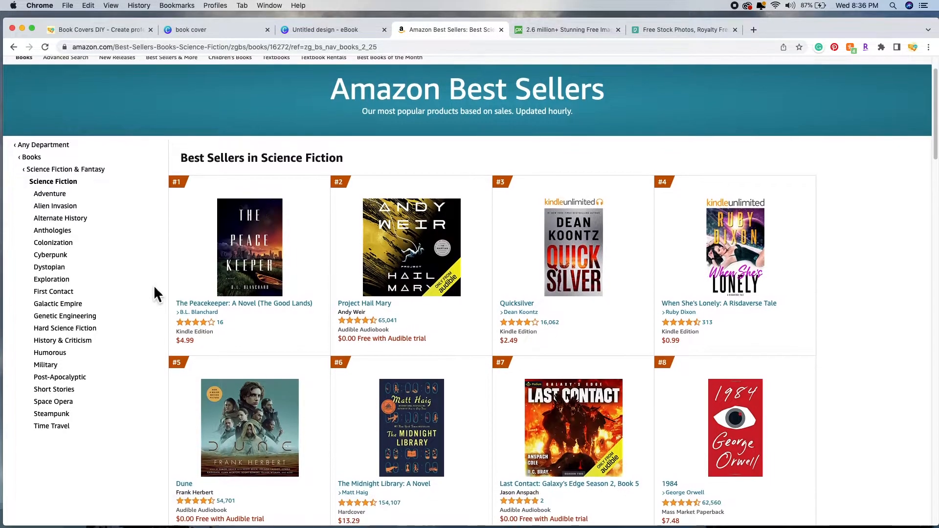
scroll(155, 289, down, 6)
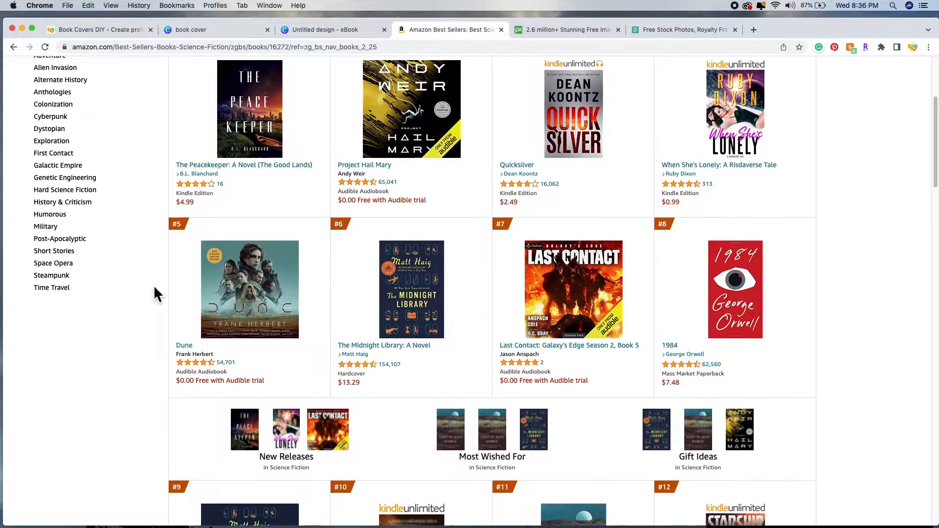
scroll(155, 288, down, 10)
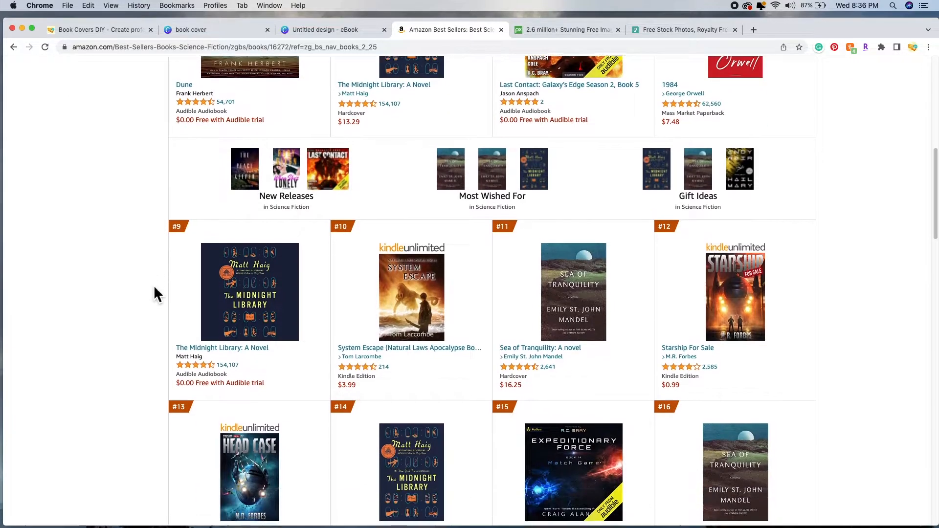
scroll(155, 294, down, 1)
scroll(154, 293, down, 2)
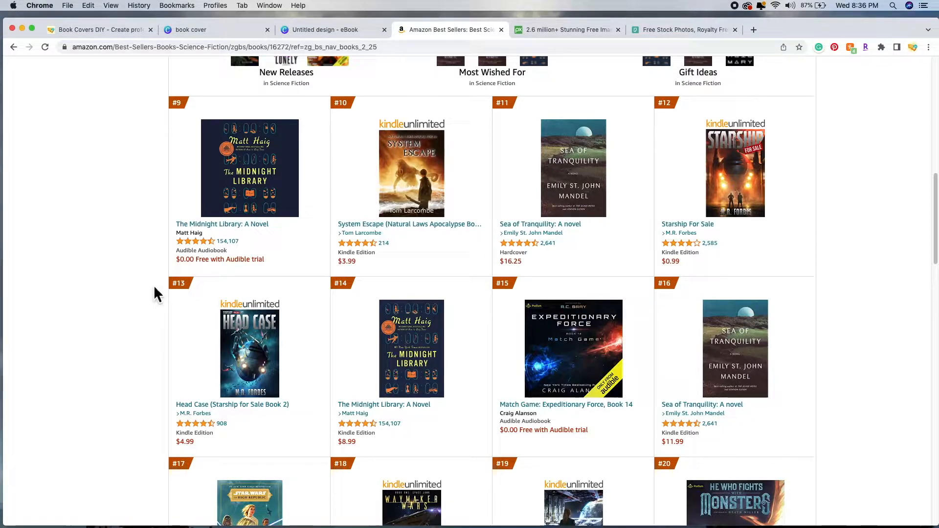
scroll(155, 289, down, 1)
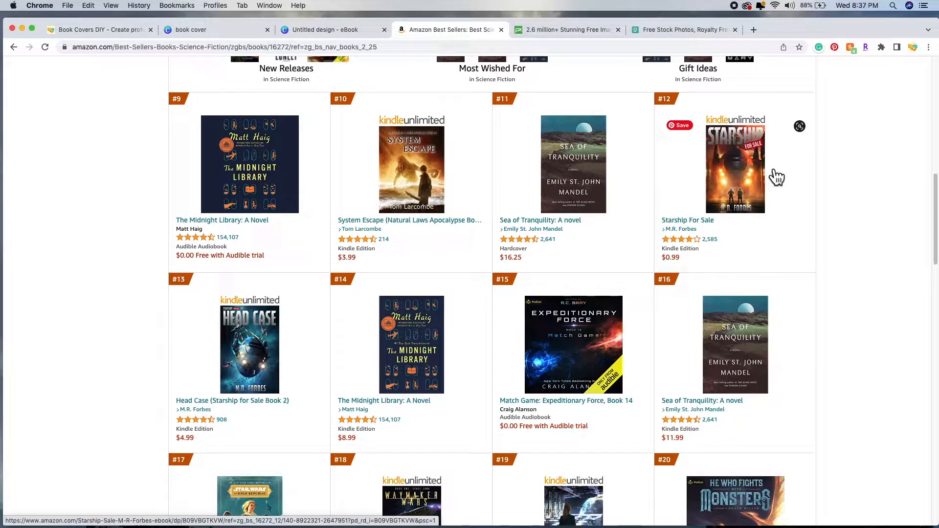
scroll(660, 308, down, 1)
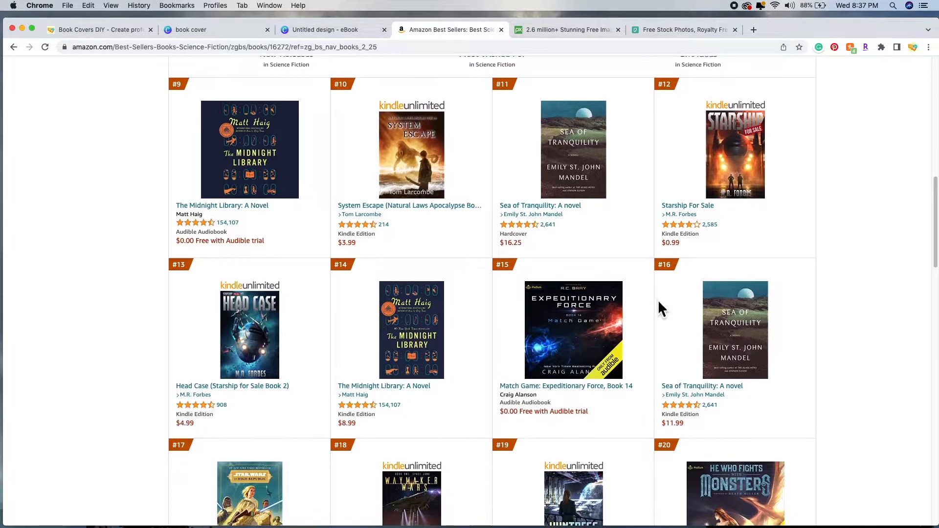
scroll(659, 302, down, 2)
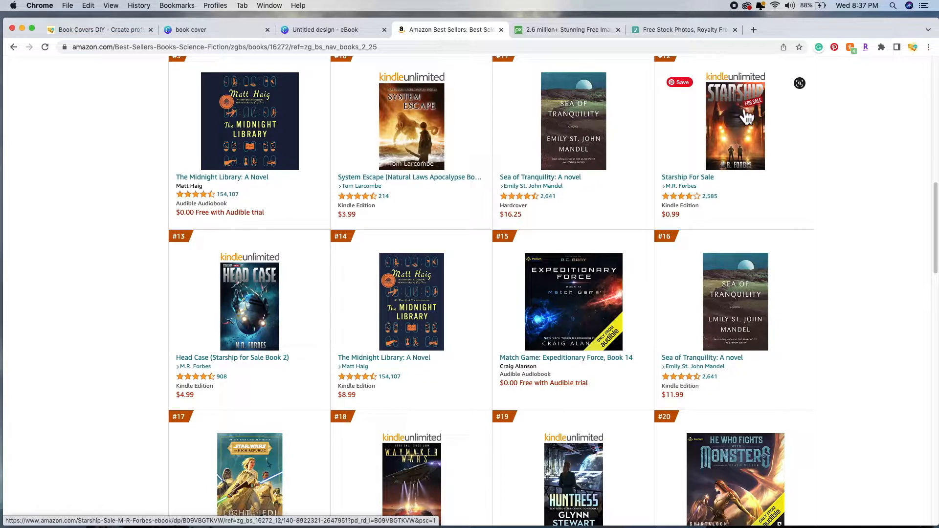
Step: Review the Science Fiction best-seller covers down to #50, then go on to page 2
scroll(655, 245, down, 1)
scroll(654, 244, down, 5)
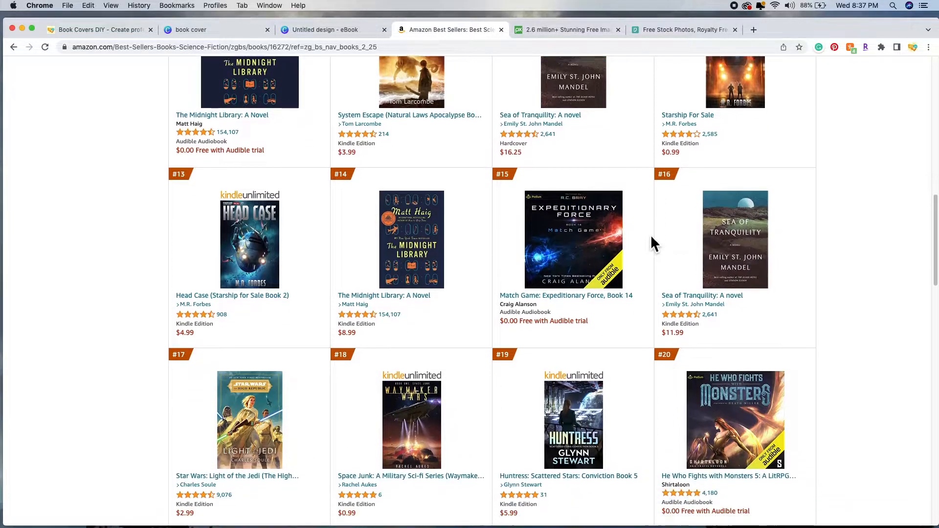
scroll(651, 239, down, 7)
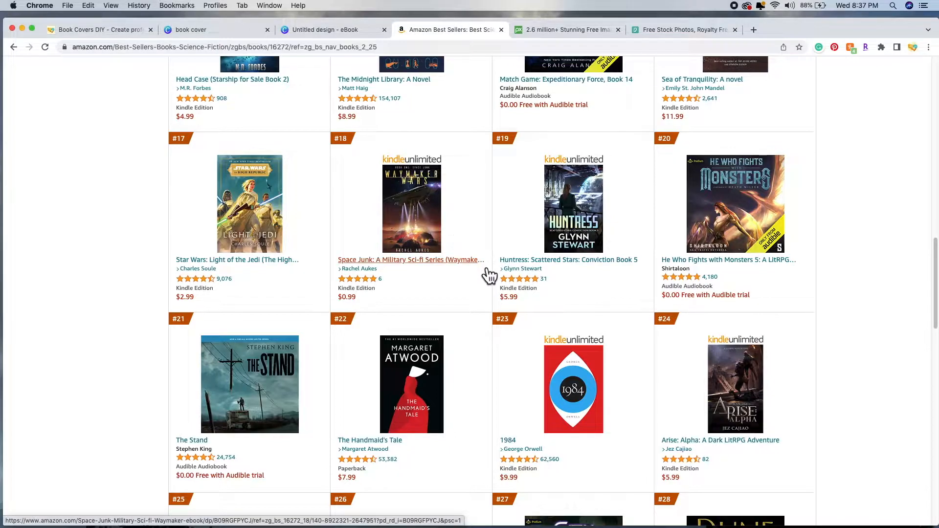
scroll(489, 275, down, 1)
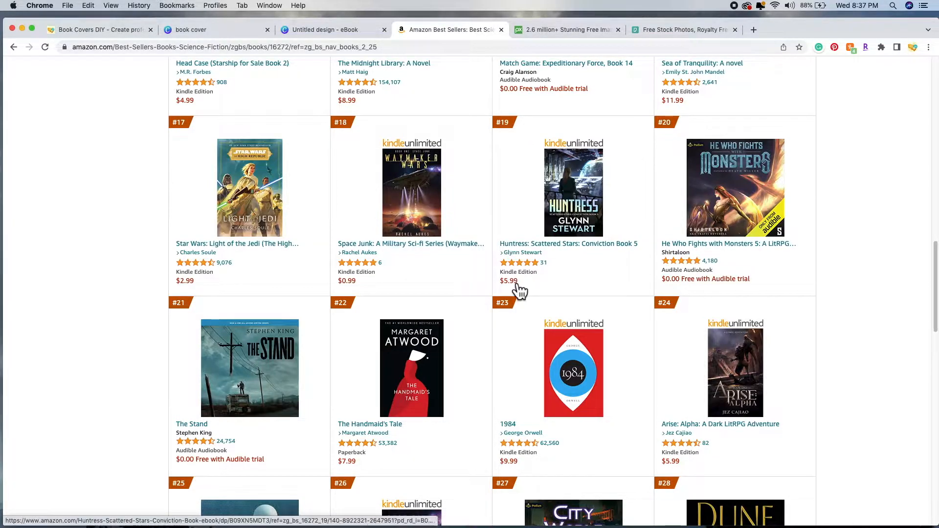
scroll(496, 315, down, 1)
scroll(497, 315, down, 5)
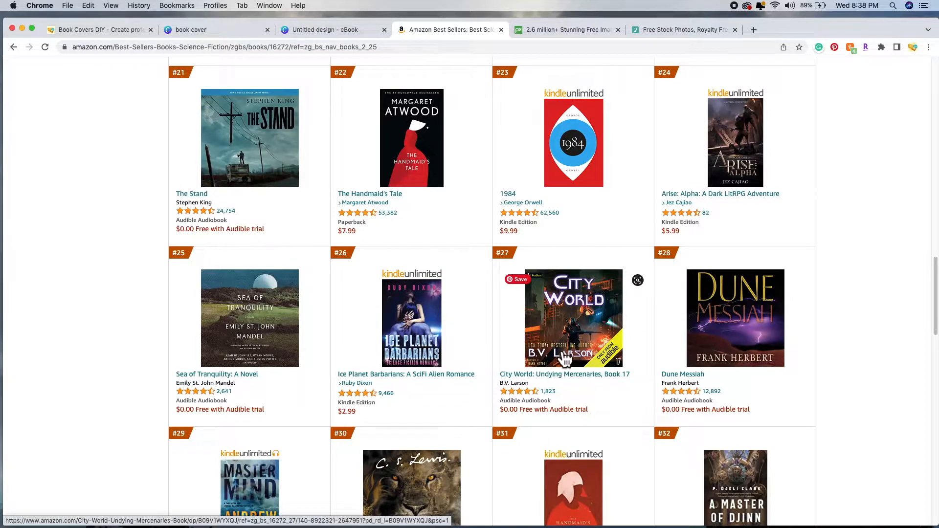
scroll(503, 376, down, 5)
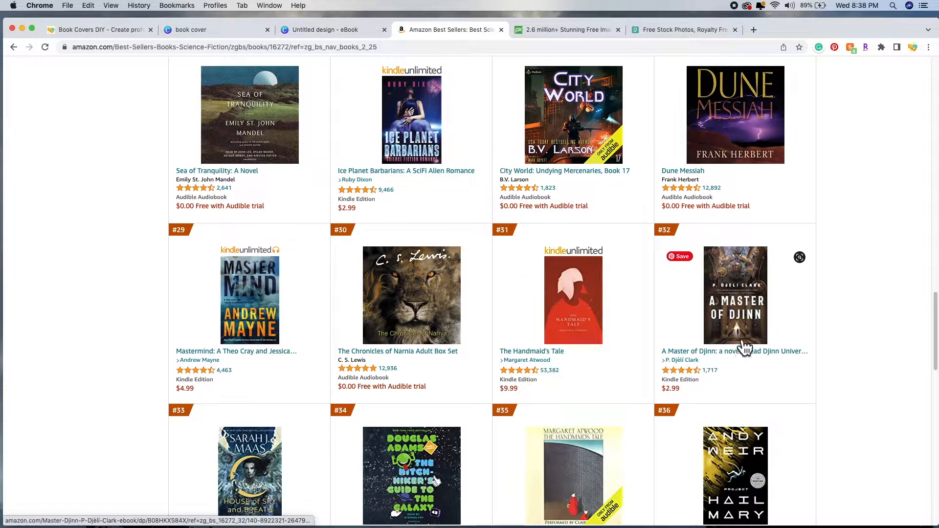
scroll(722, 229, down, 7)
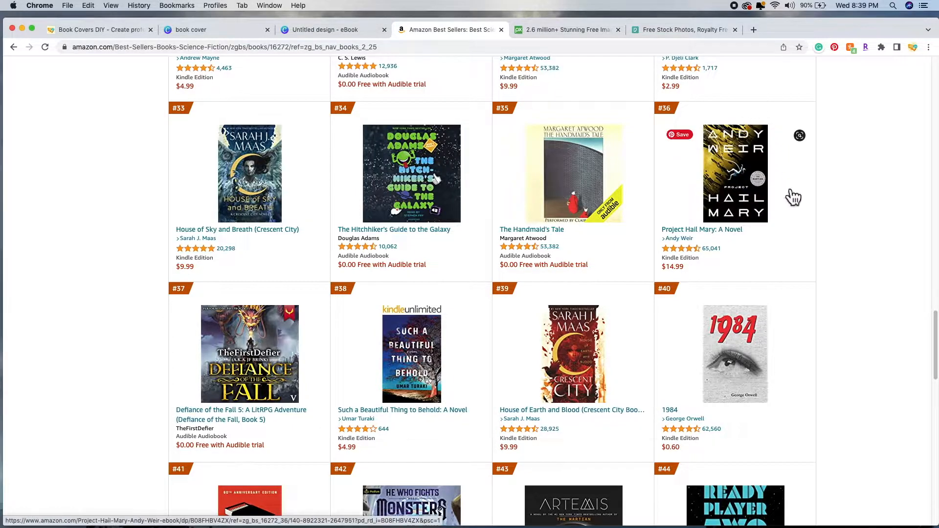
scroll(654, 317, down, 3)
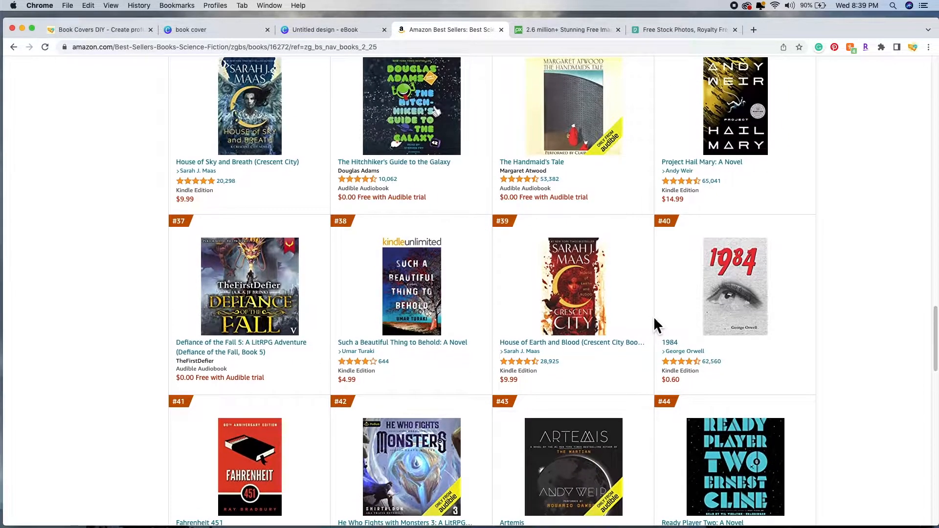
scroll(656, 317, down, 3)
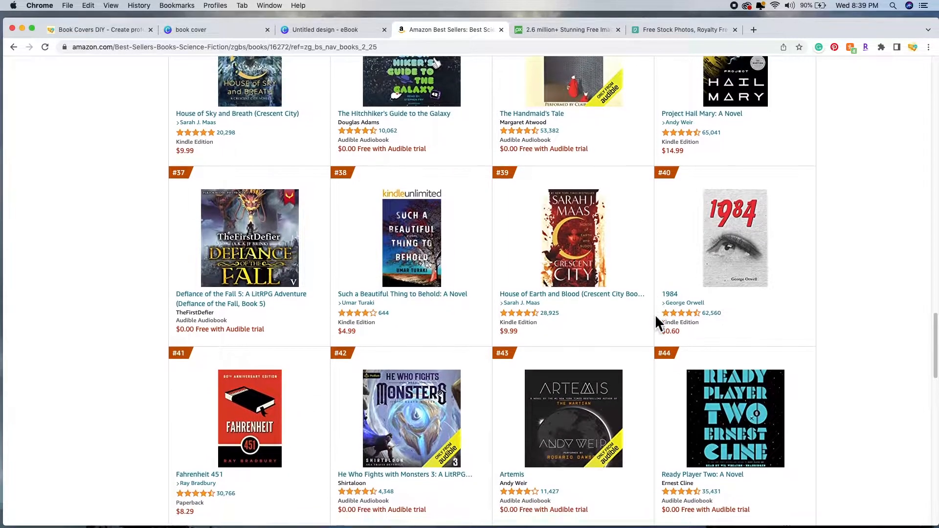
scroll(656, 322, down, 5)
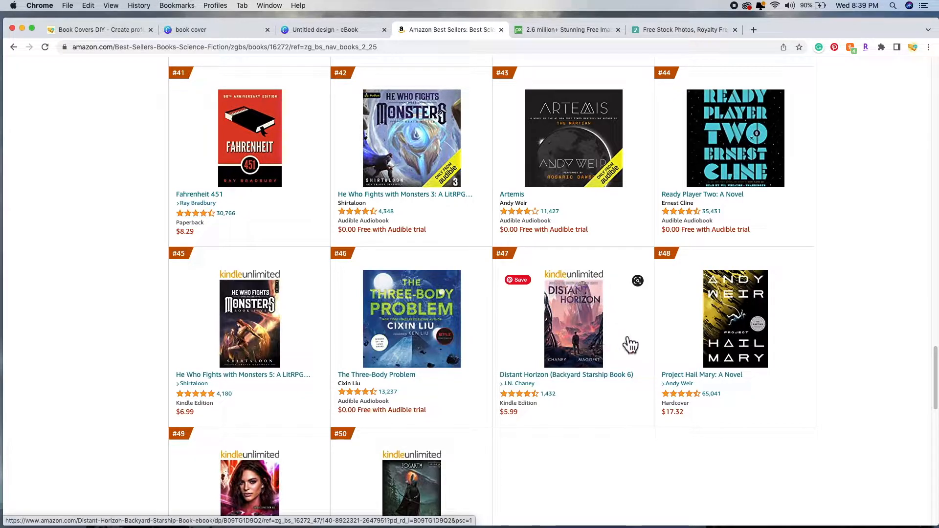
scroll(551, 308, down, 5)
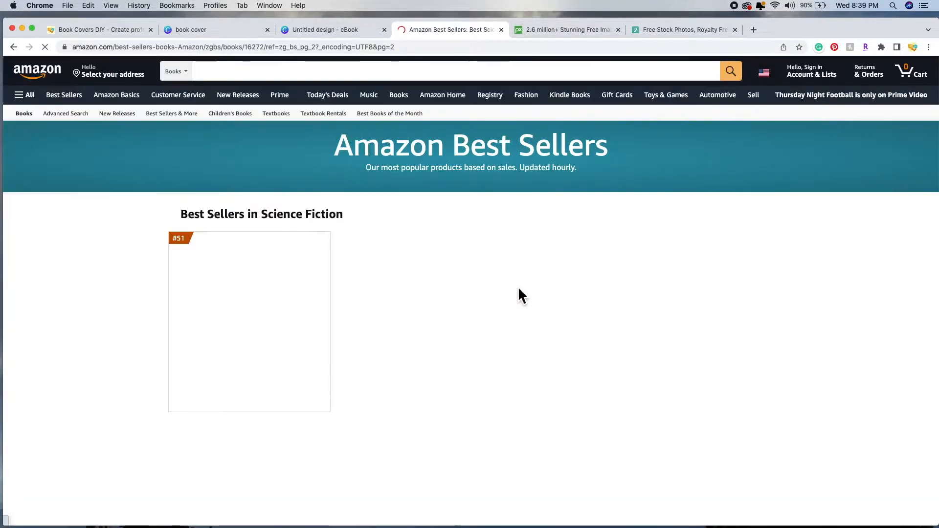
Step: Review the page 2 Science Fiction best-seller covers, #51 to #100
scroll(538, 313, down, 10)
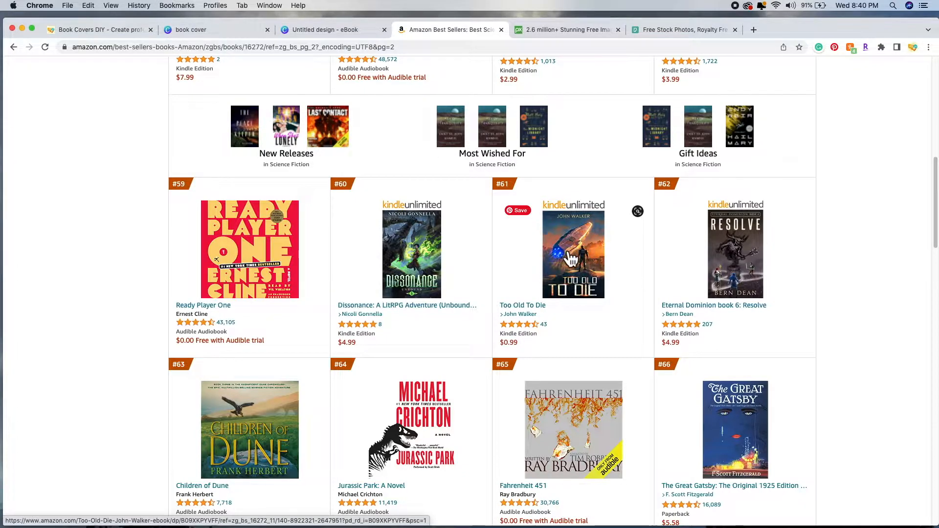
scroll(630, 303, down, 20)
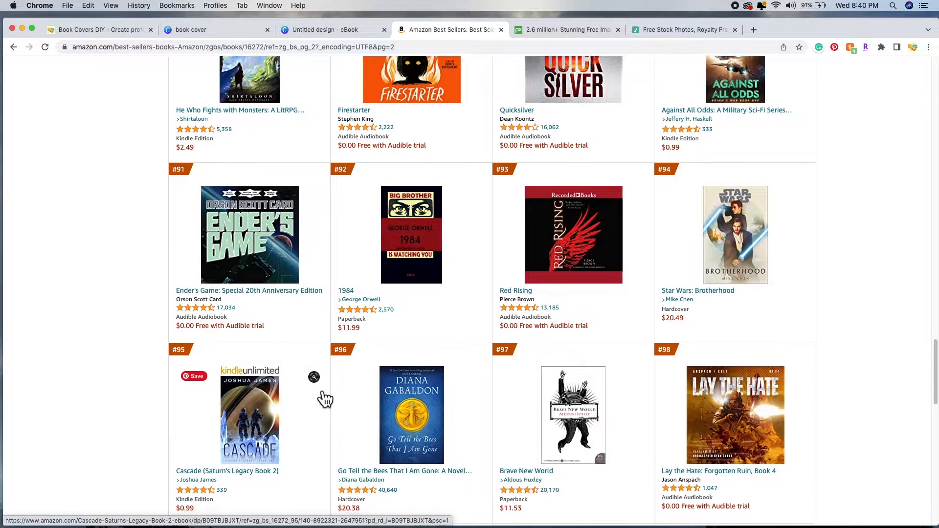
scroll(324, 397, down, 4)
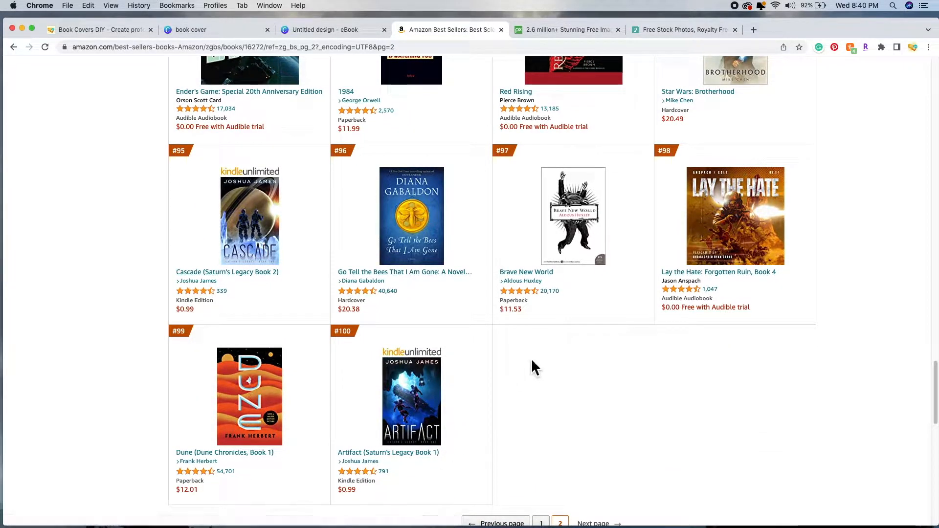
scroll(523, 412, up, 9)
scroll(503, 407, up, 19)
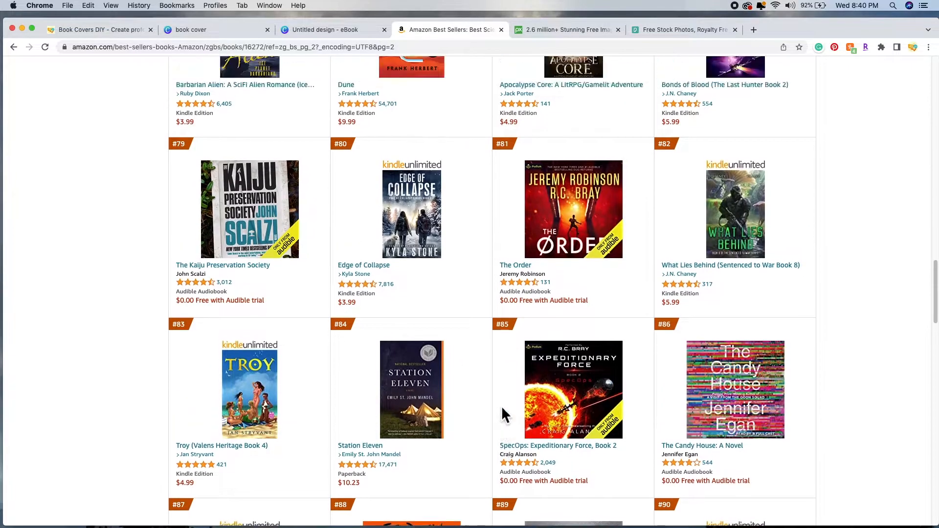
scroll(494, 410, up, 16)
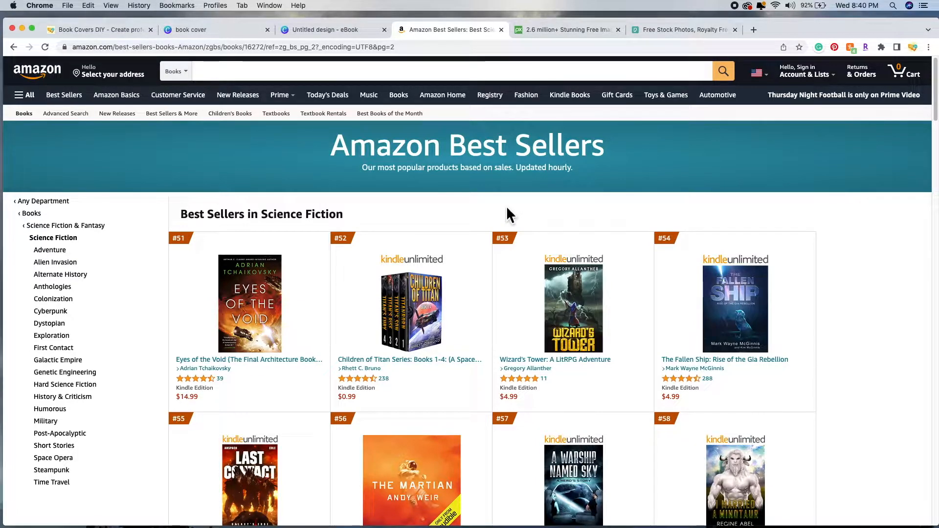
scroll(499, 226, down, 8)
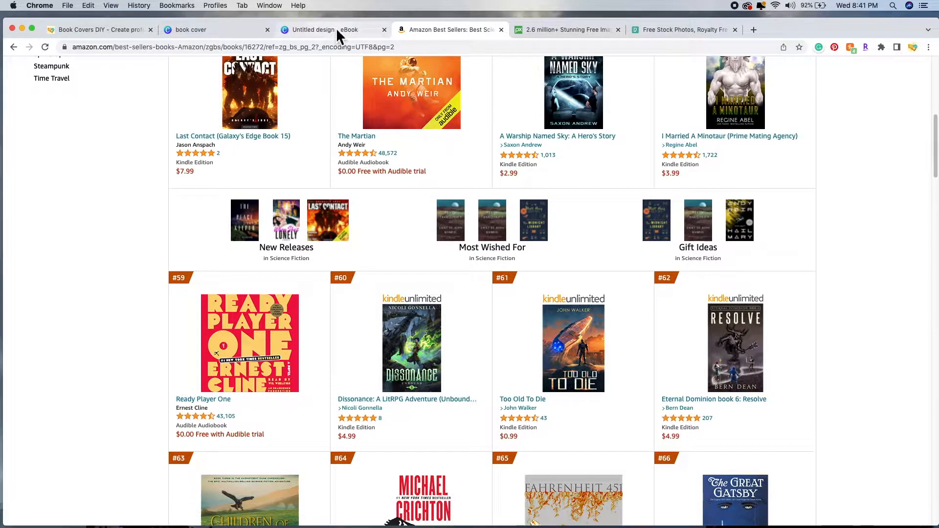
Step: Search Pixabay for 'science fiction' images and open the media type dropdown
click(562, 32)
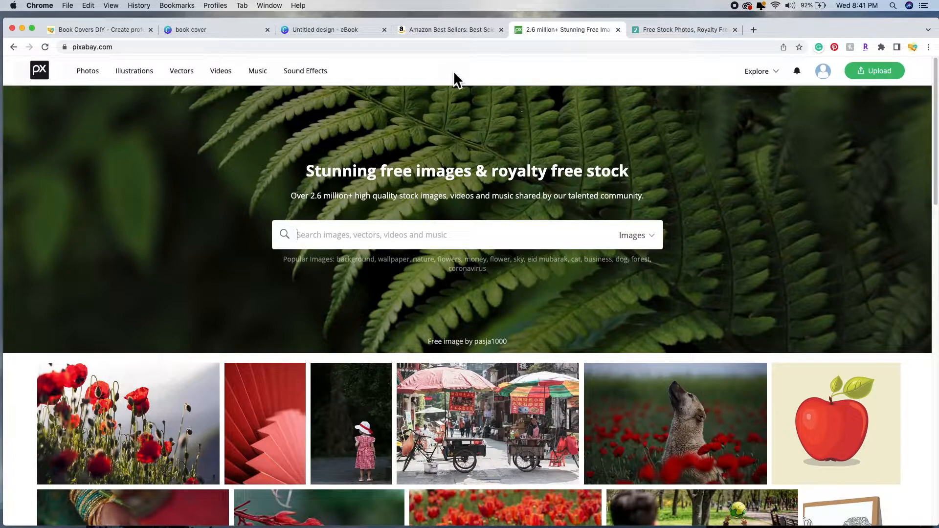
text(science fic)
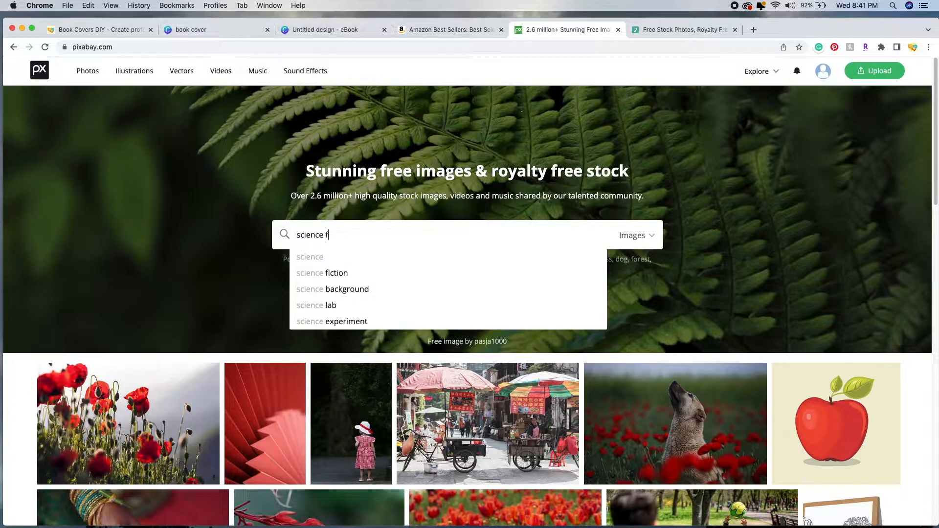
text(tion)
key(Return)
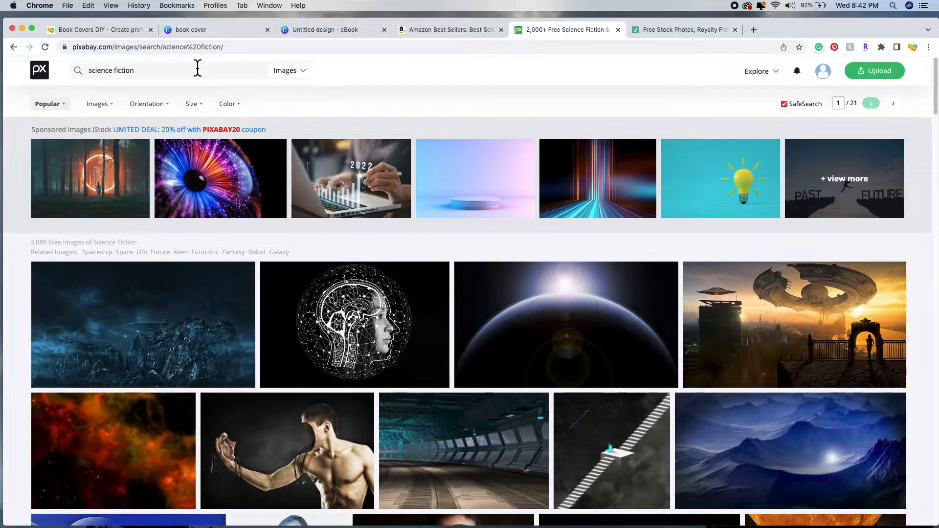
click(312, 83)
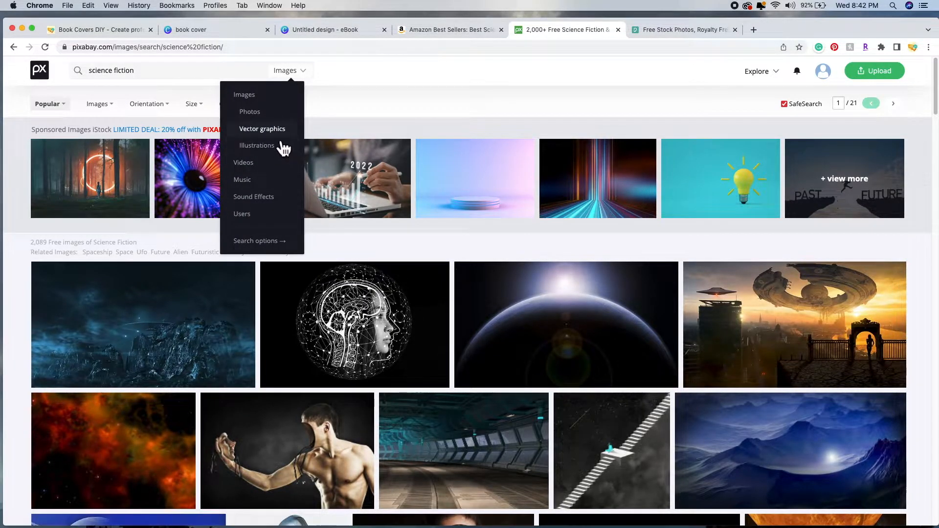
Step: Limit the Pixabay 'science fiction' results to Photos and browse through to page 2
click(252, 112)
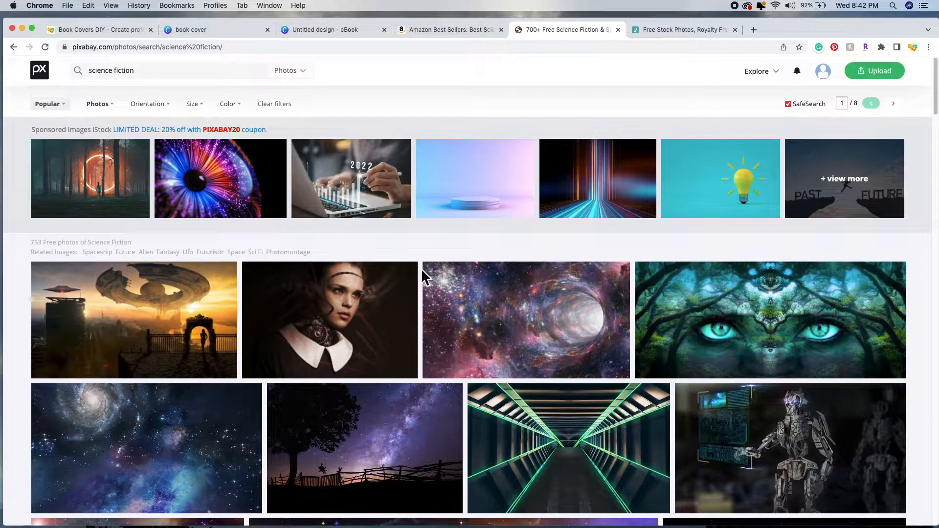
mouse_move(433, 279)
scroll(435, 277, down, 1)
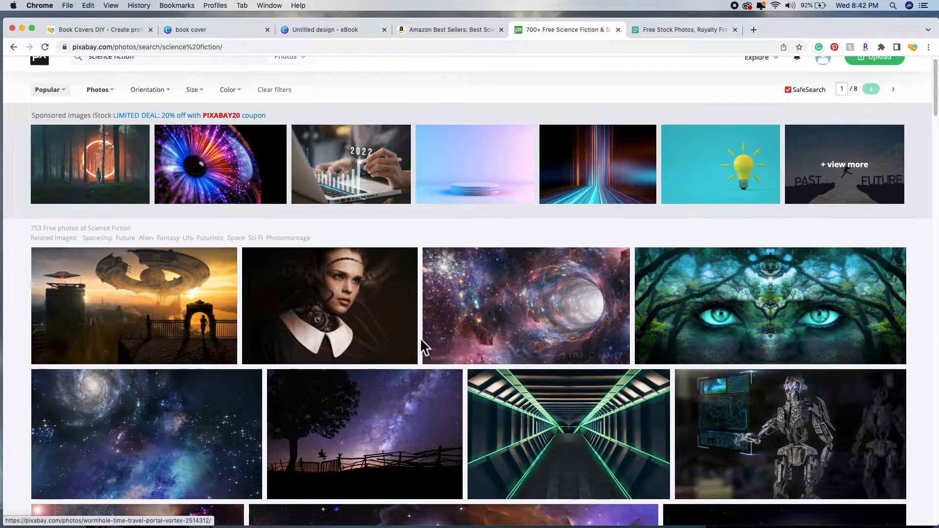
scroll(424, 338, down, 5)
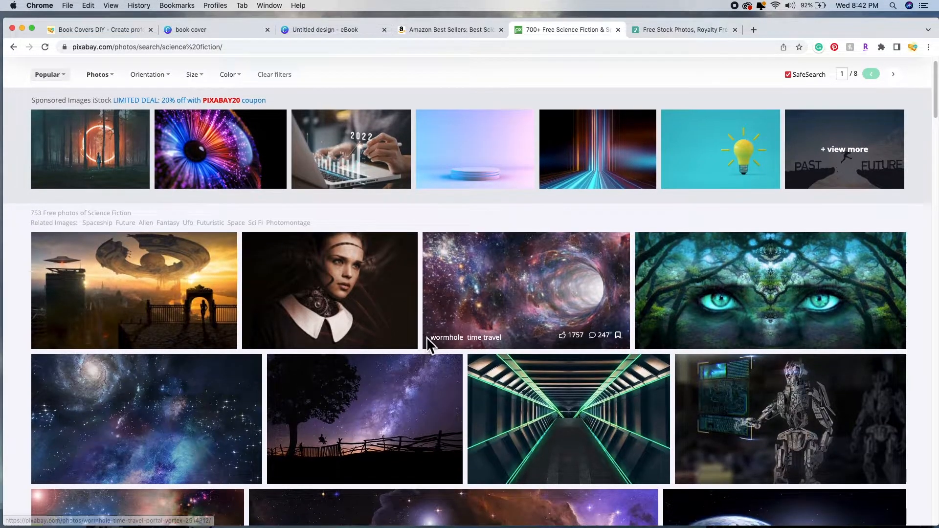
scroll(467, 345, down, 4)
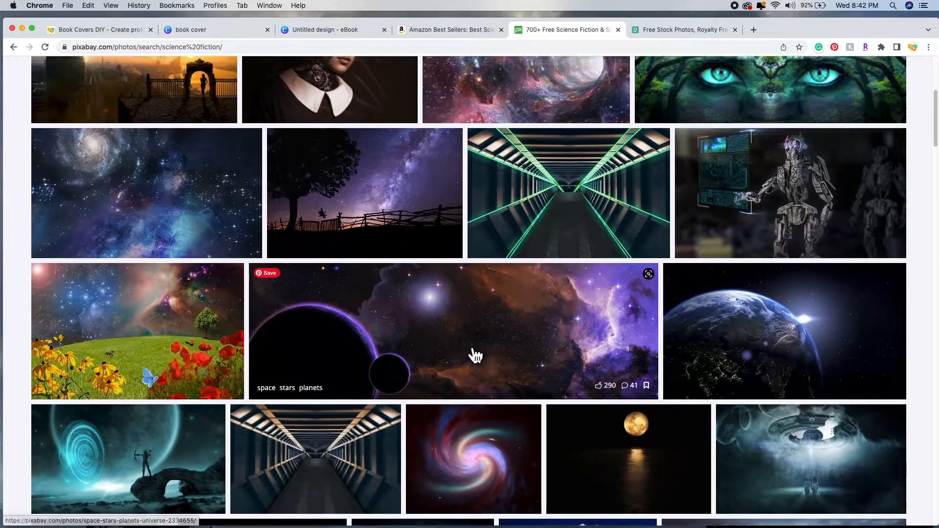
scroll(470, 351, down, 2)
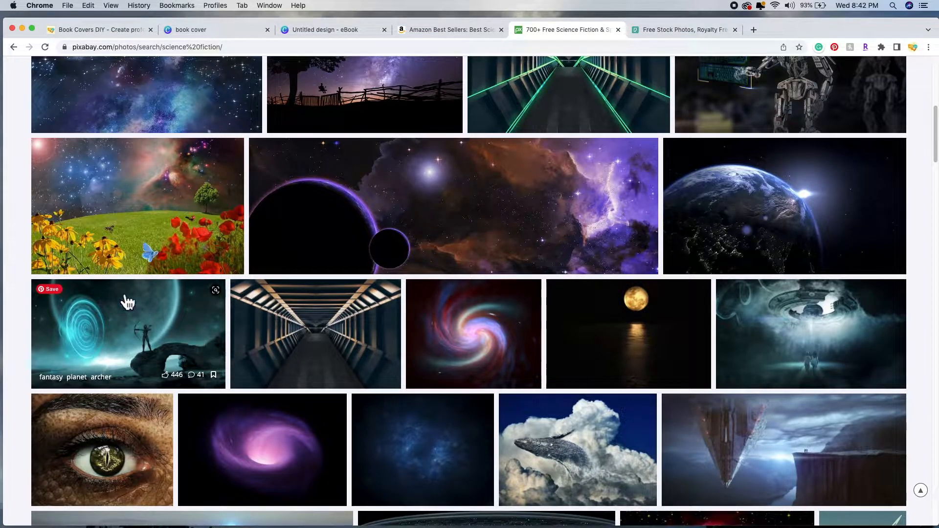
scroll(379, 348, down, 10)
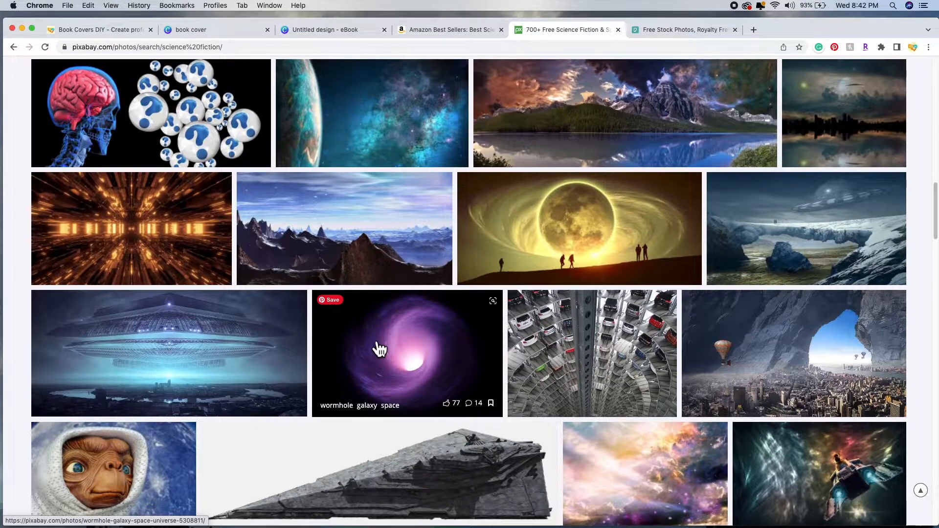
scroll(376, 346, down, 3)
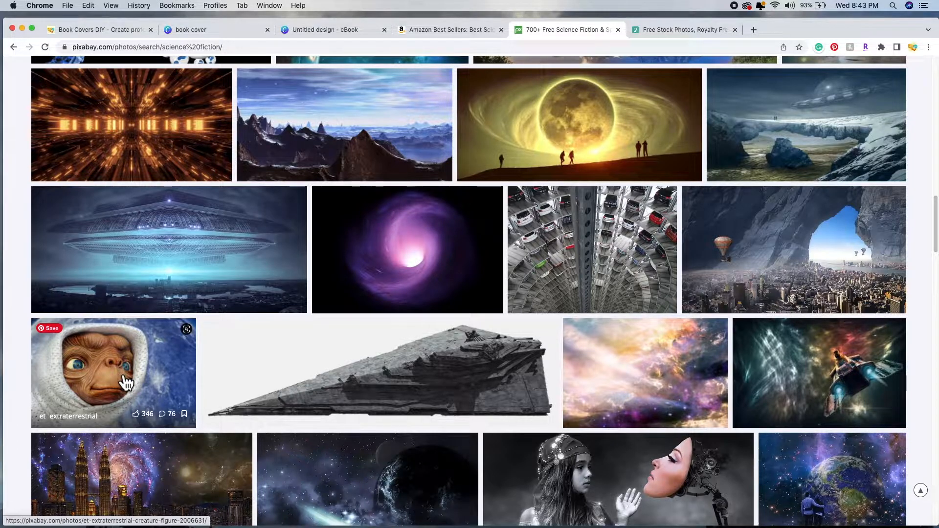
scroll(294, 283, down, 10)
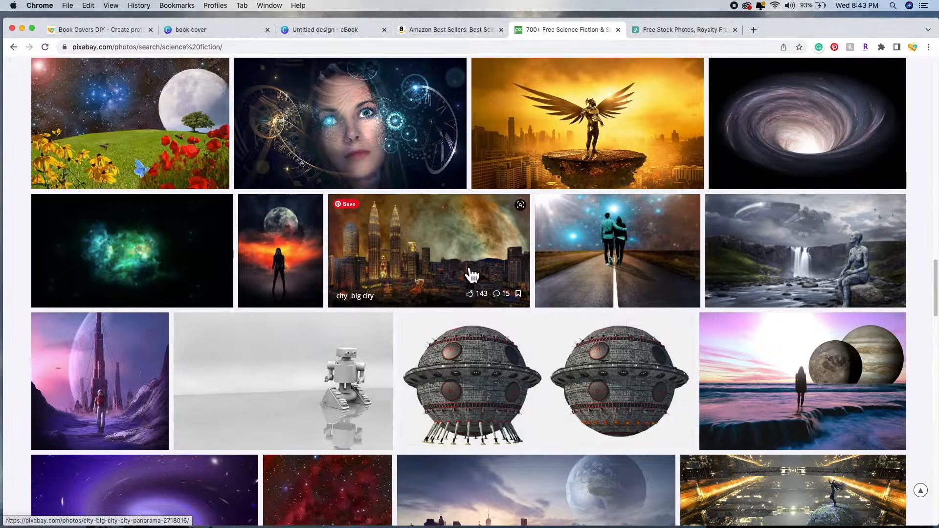
scroll(535, 310, down, 15)
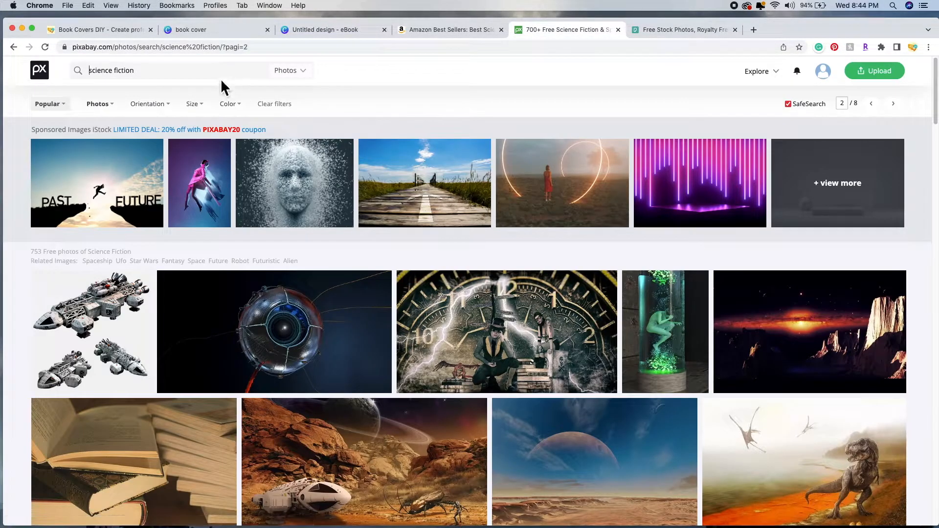
Step: Search Pixabay for 'futuristic city' photos and browse the results for a UFO city image
triple_click(218, 74)
text(futuri)
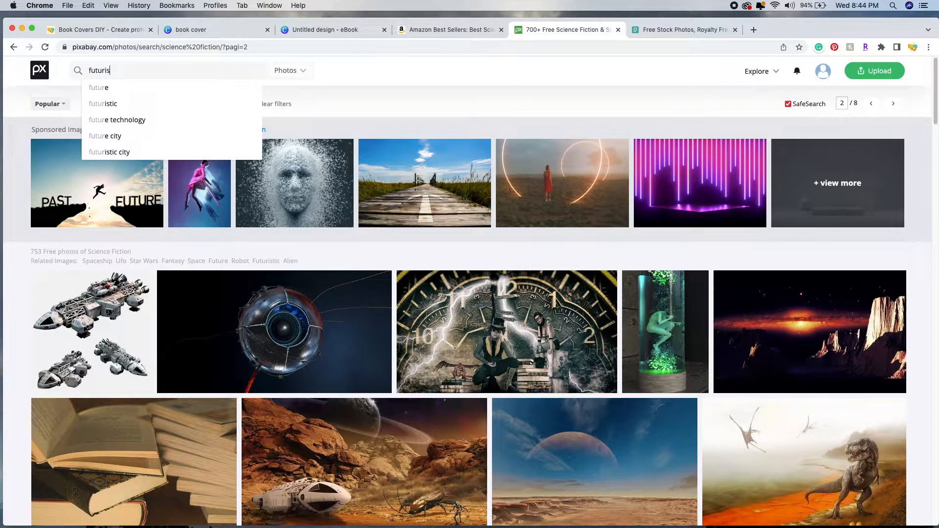
text(s)
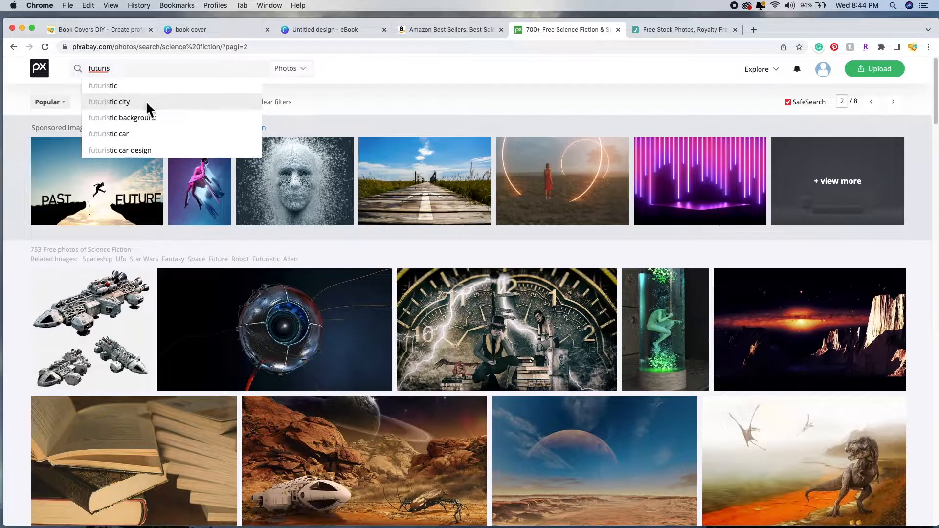
click(146, 103)
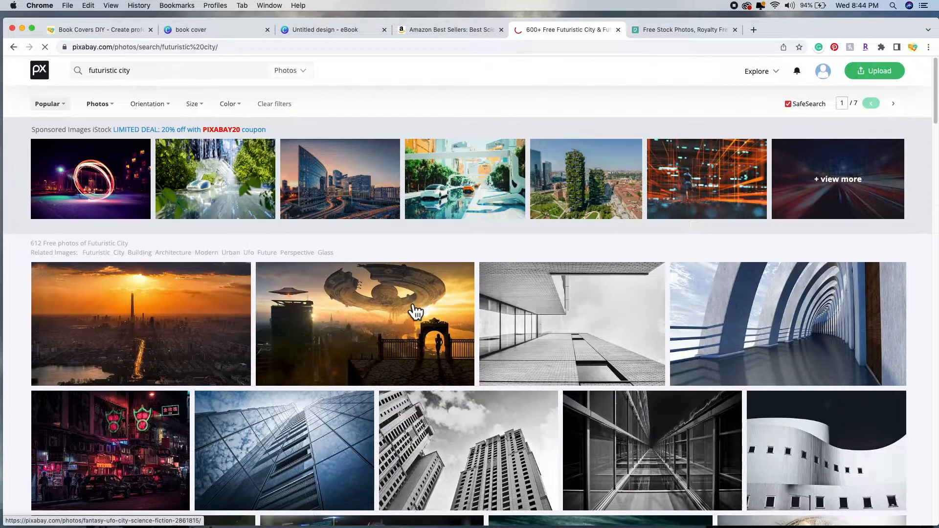
scroll(414, 323, down, 2)
scroll(415, 320, down, 20)
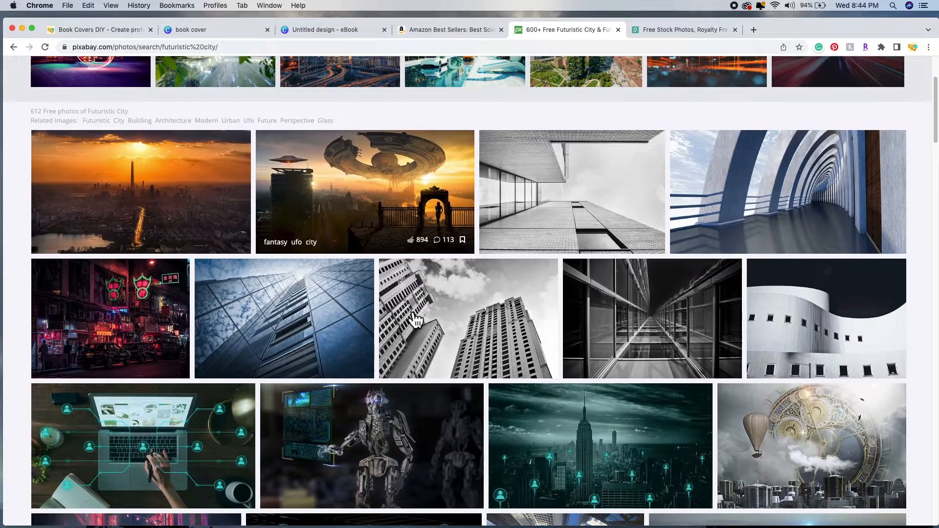
scroll(433, 293, up, 14)
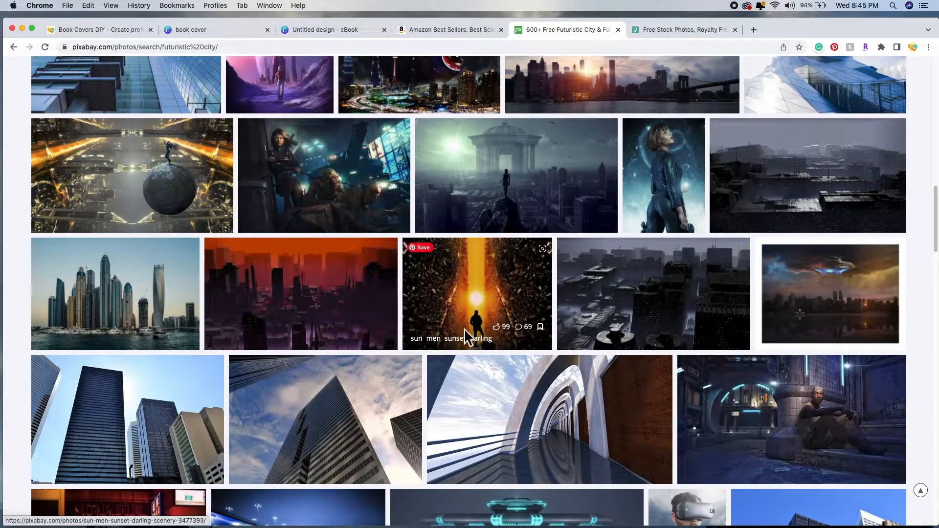
scroll(494, 342, down, 14)
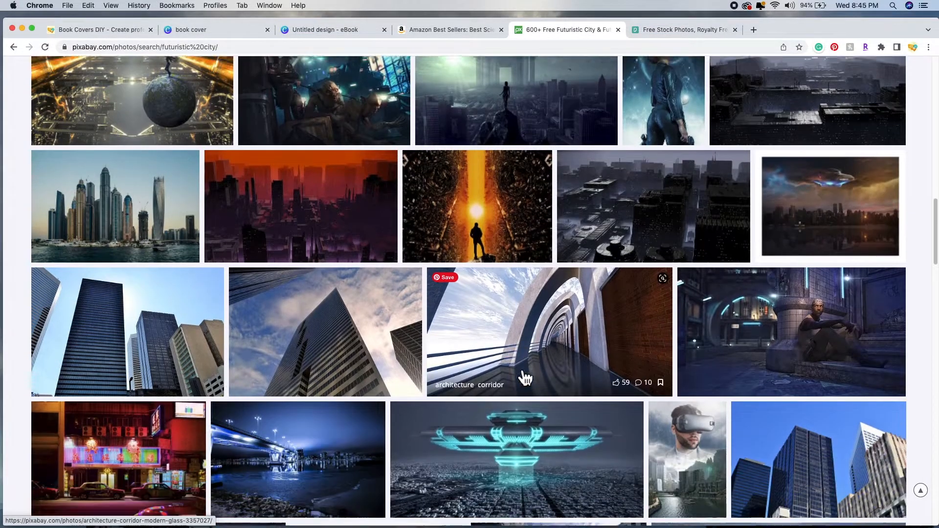
scroll(519, 372, down, 12)
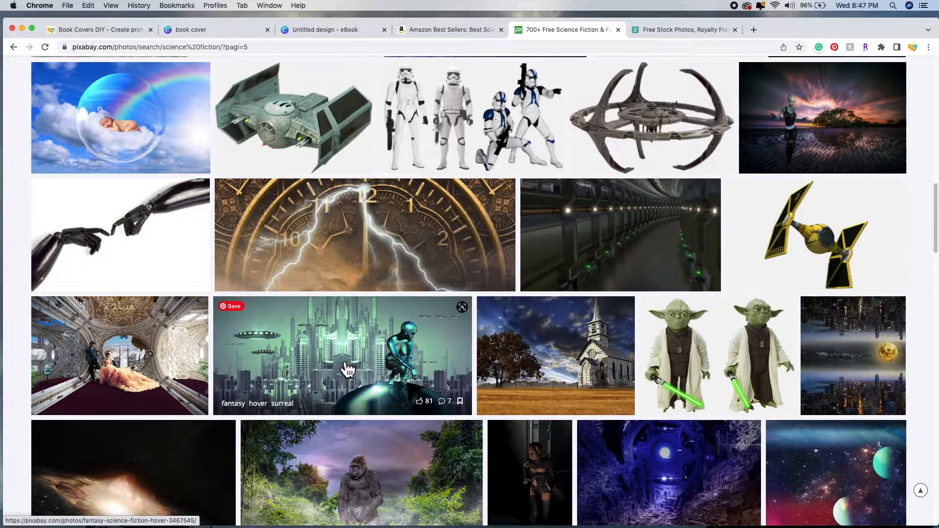
Step: Download Pixabay's fantasy UFO city photo as a 1920×882 JPG, then go back to the Canva design
click(347, 370)
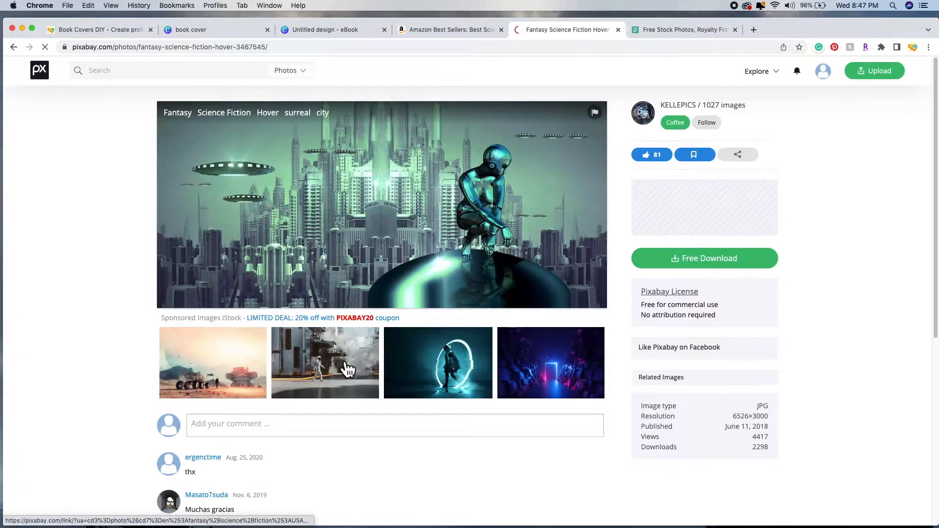
click(720, 267)
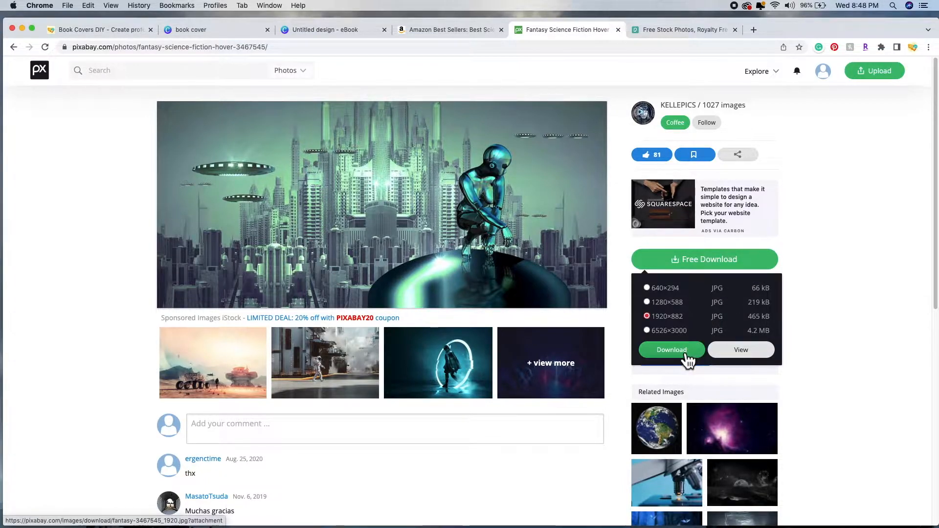
click(672, 350)
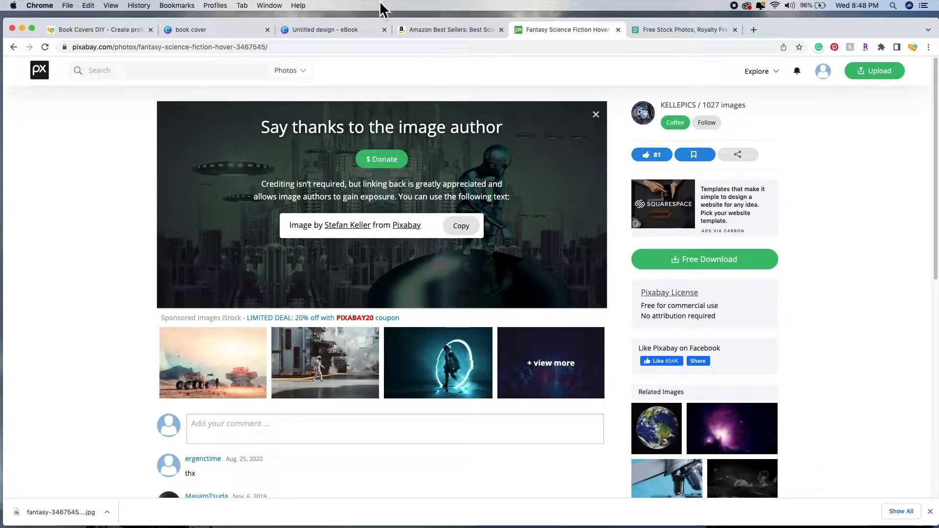
click(333, 30)
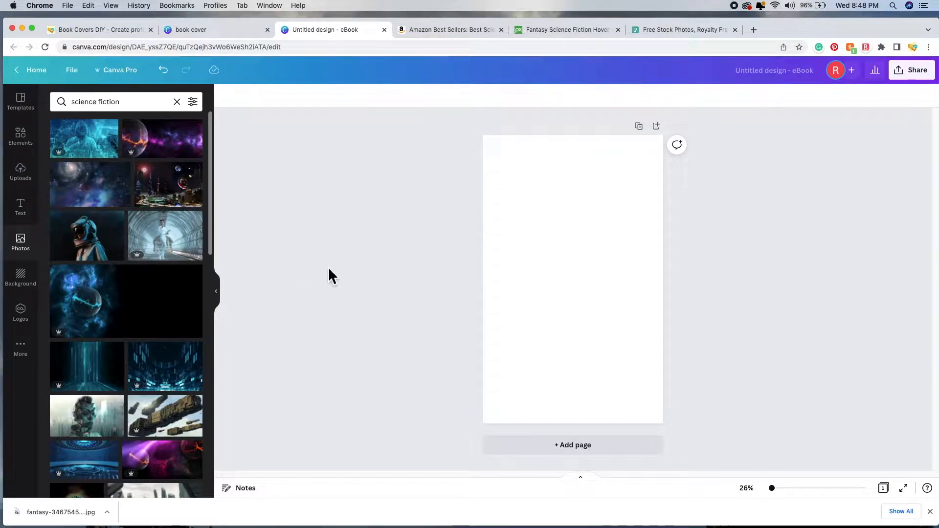
Step: Upload fantasy-3467545_1920.jpg from the Downloads folder into Canva's Uploads library
scroll(146, 220, down, 10)
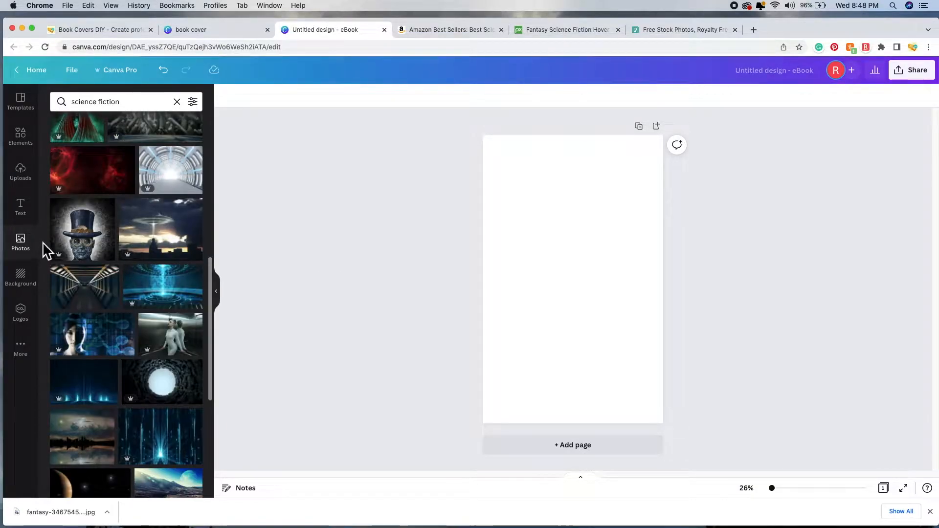
click(27, 184)
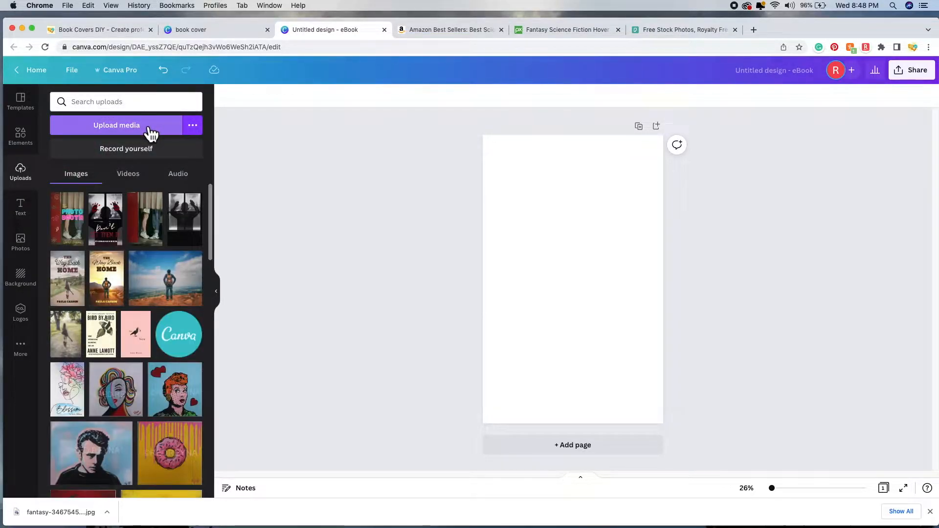
click(116, 125)
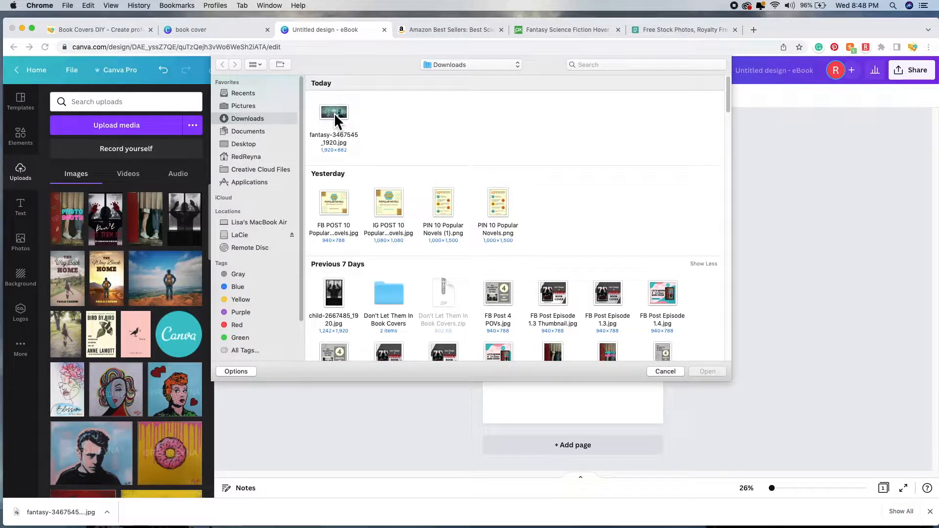
click(334, 113)
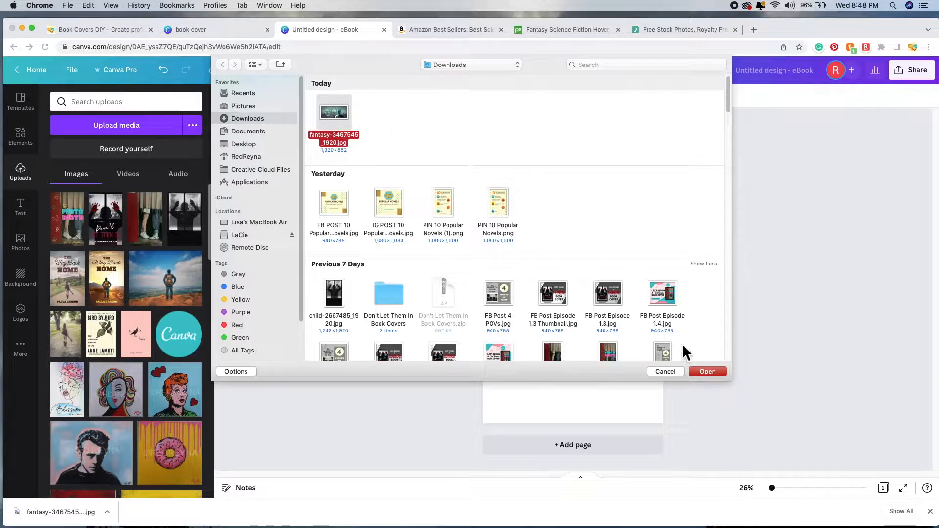
click(720, 375)
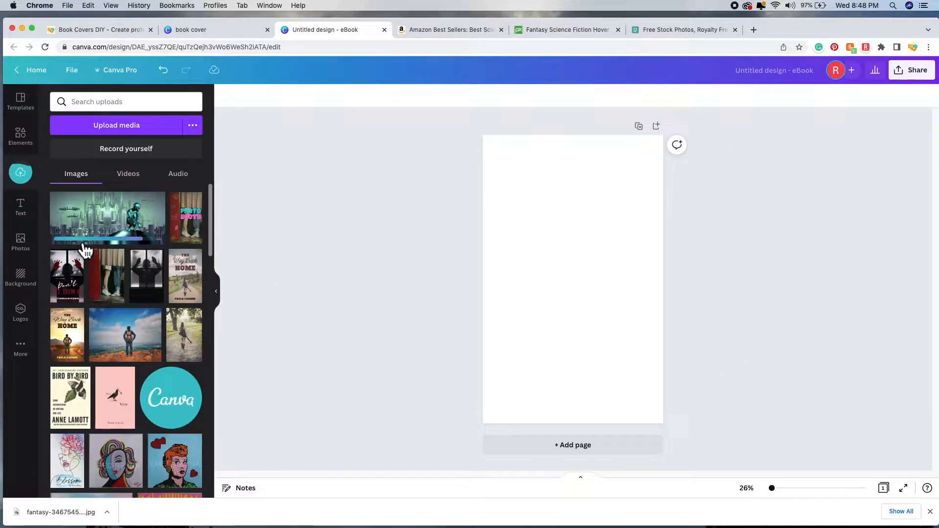
Step: Add the uploaded UFO city photo to the cover and stretch it to fill the whole page
click(111, 230)
drag(510, 252, 509, 251)
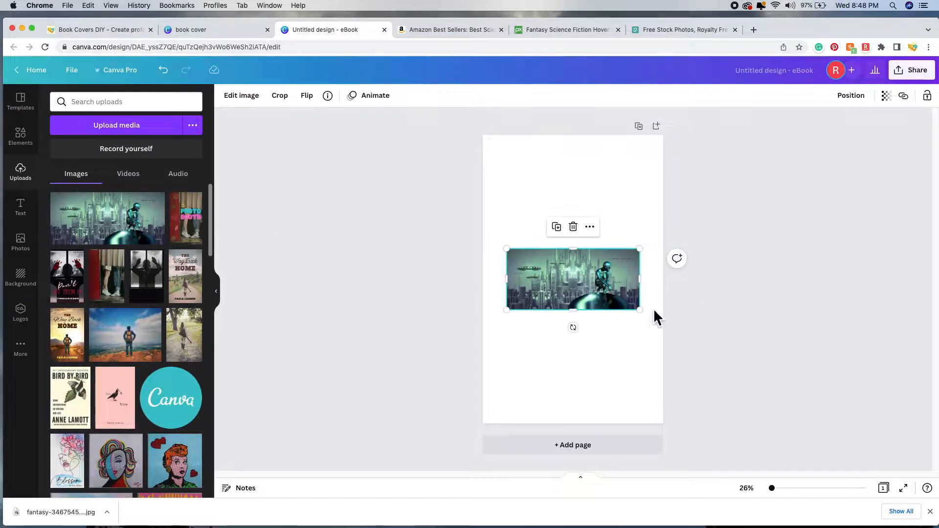
drag(639, 310, 742, 354)
drag(509, 250, 424, 166)
drag(553, 247, 661, 267)
drag(815, 210, 899, 170)
drag(614, 243, 655, 256)
drag(471, 424, 467, 427)
drag(574, 324, 571, 328)
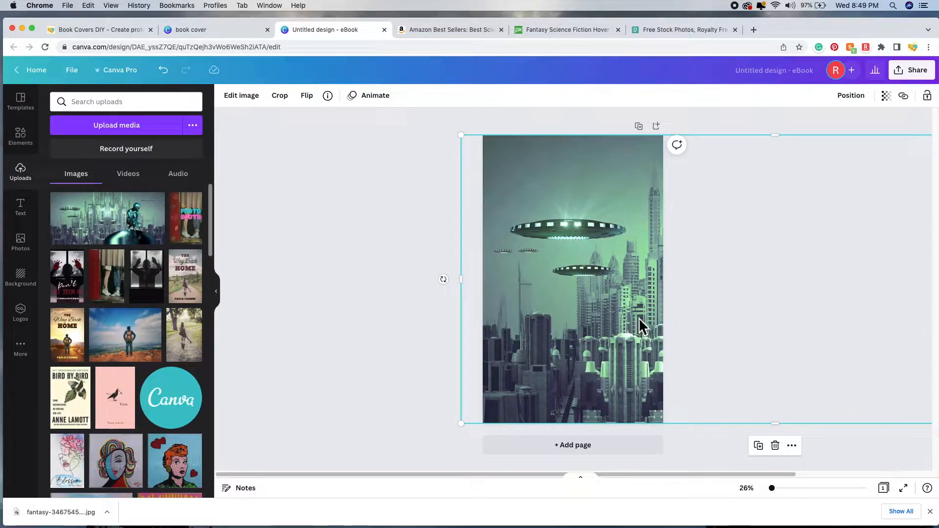
drag(623, 325, 622, 331)
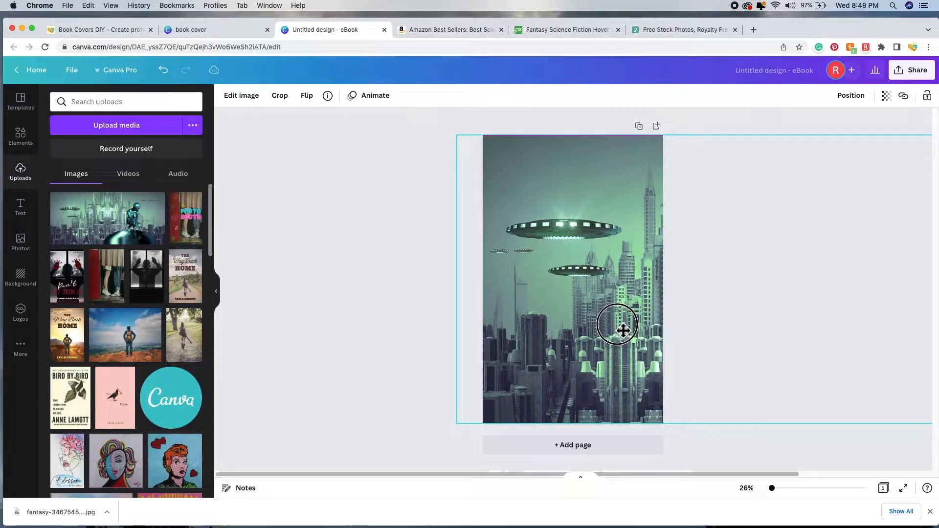
drag(622, 331, 630, 331)
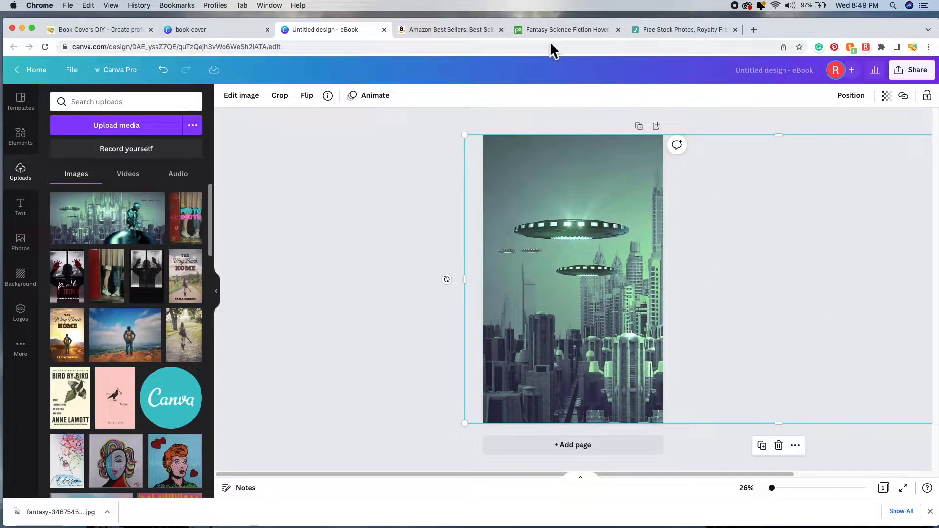
Step: Dismiss Pixabay's thank-the-author message, then deselect the photo in Canva
click(558, 31)
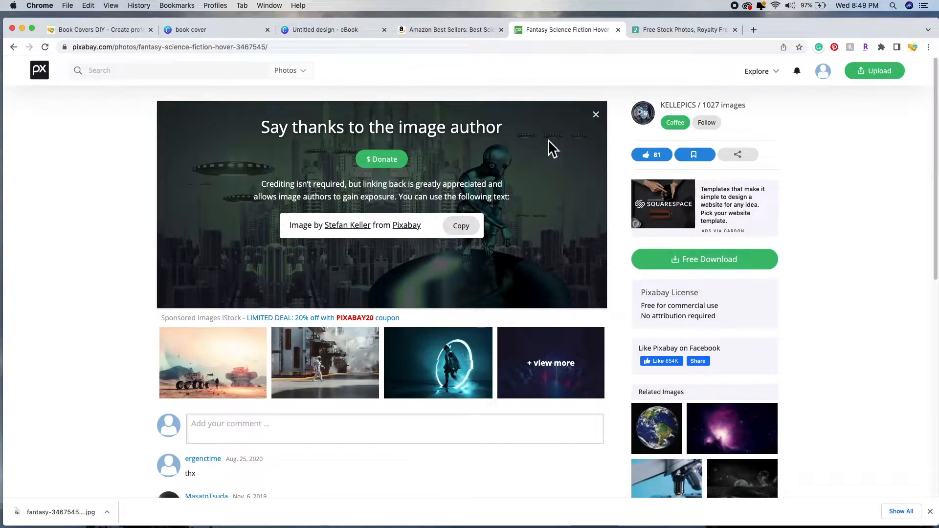
click(596, 114)
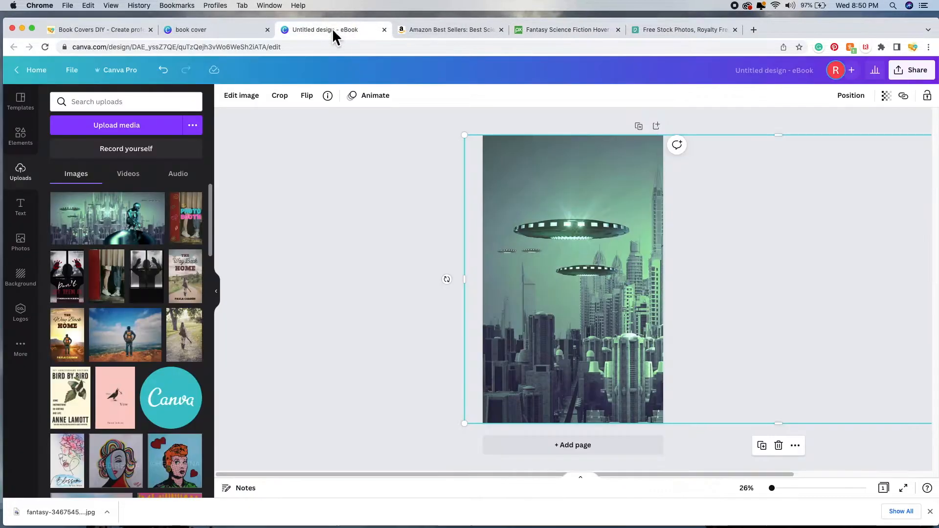
click(332, 29)
click(350, 264)
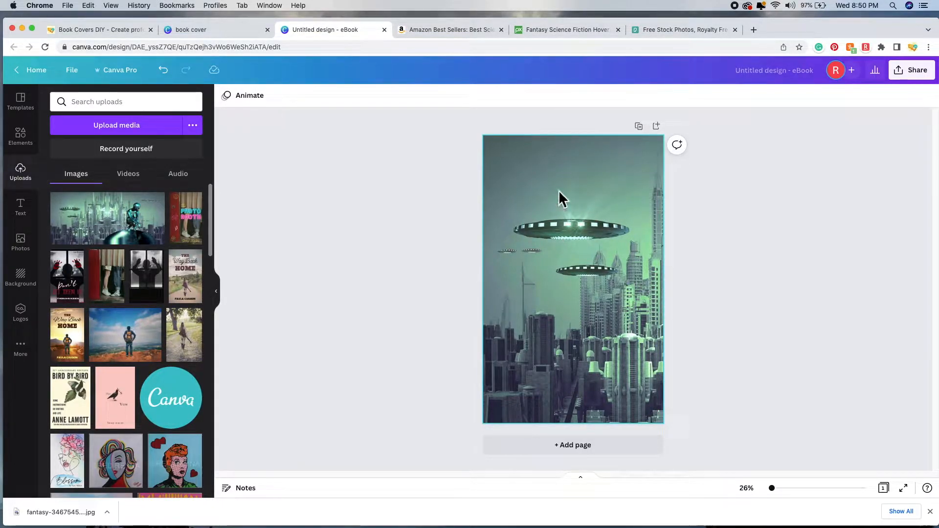
Step: Open the photo's Photogenic filters and preview Astro on the UFO city photo
click(554, 176)
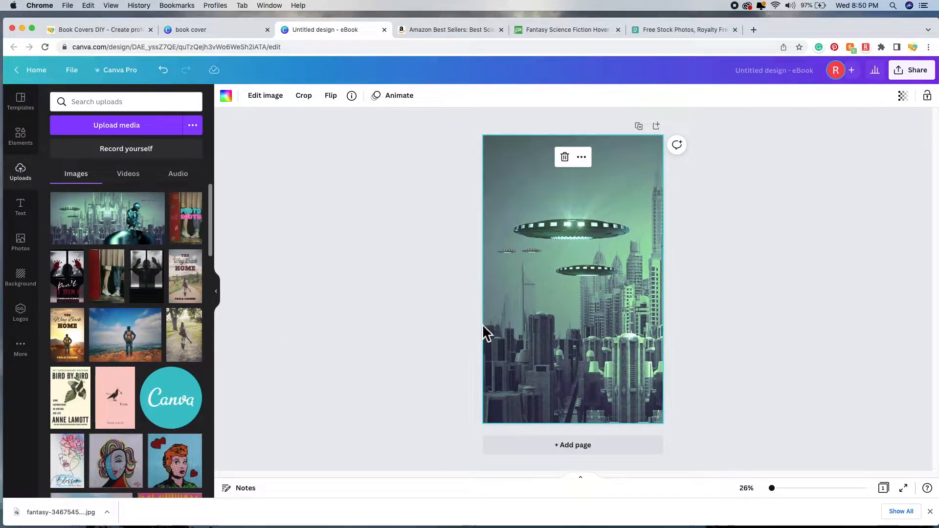
click(275, 100)
drag(210, 196, 210, 367)
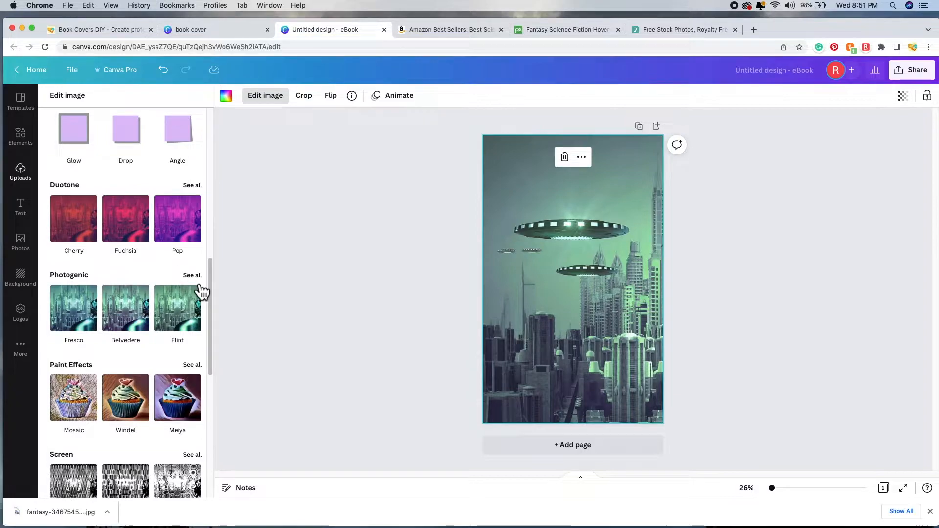
click(199, 281)
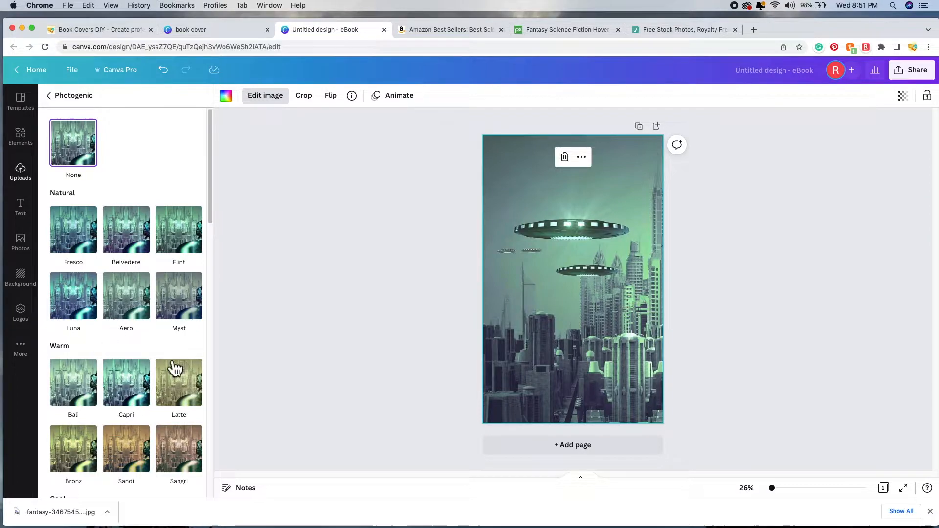
drag(213, 221, 218, 287)
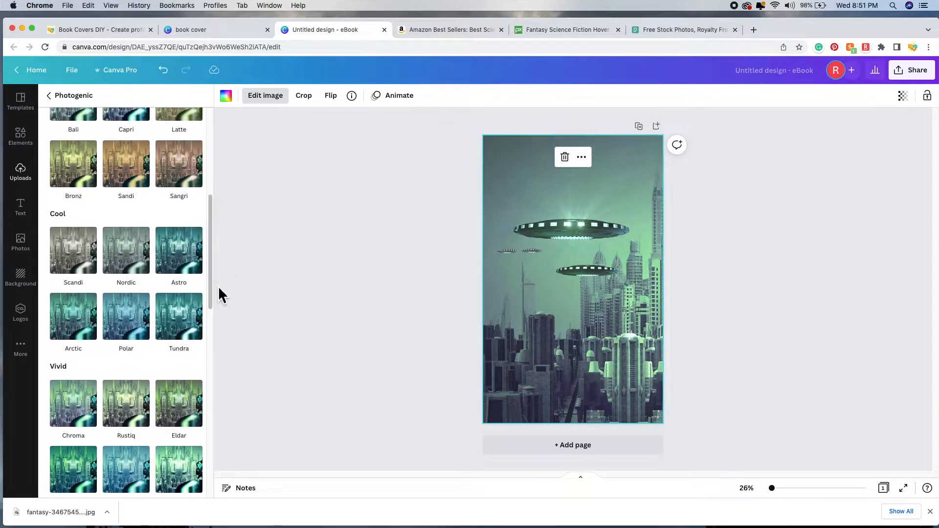
click(181, 260)
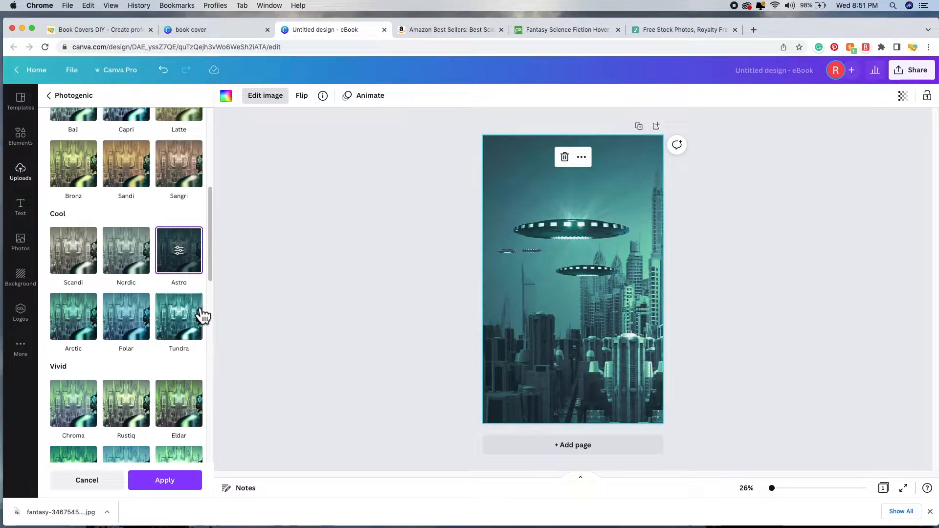
Step: Compare the Polar, Tundra, Arctic, Aria, Stark, Eldar, Zeal and Rustiq filters on the photo
click(141, 329)
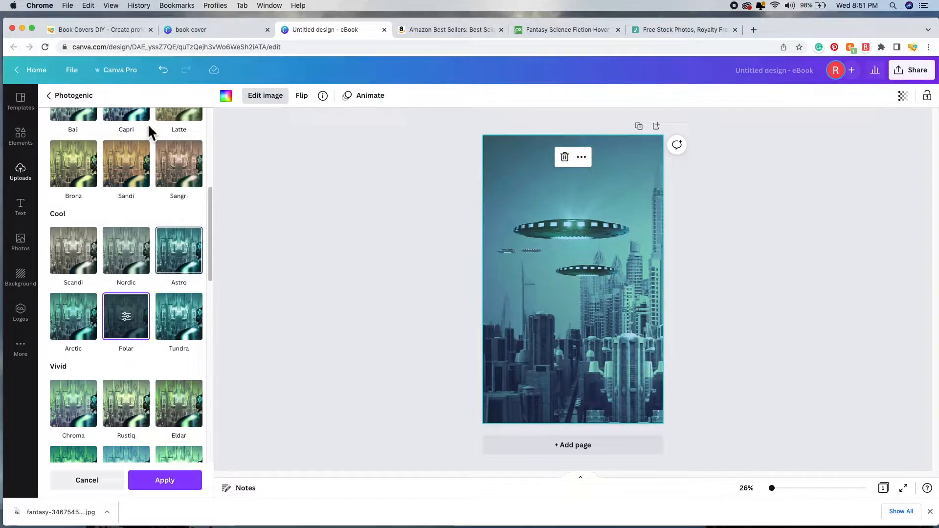
click(185, 266)
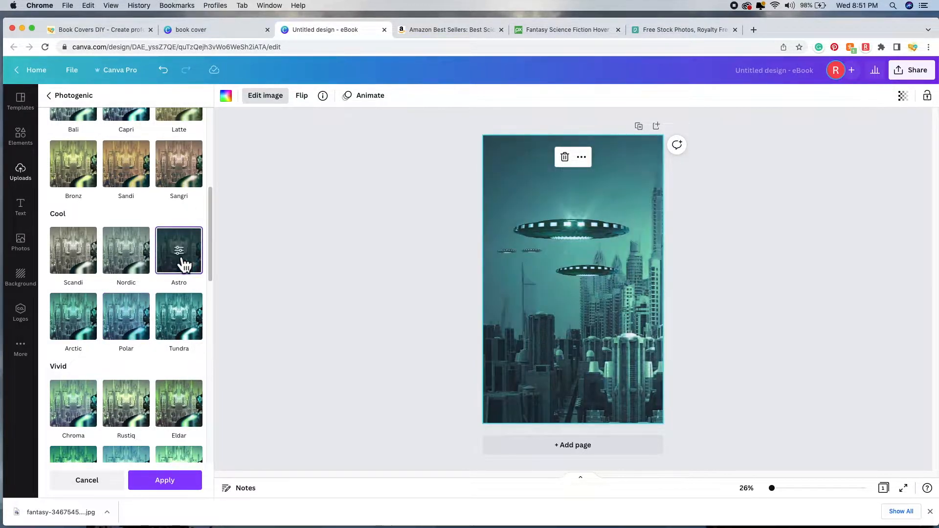
click(135, 326)
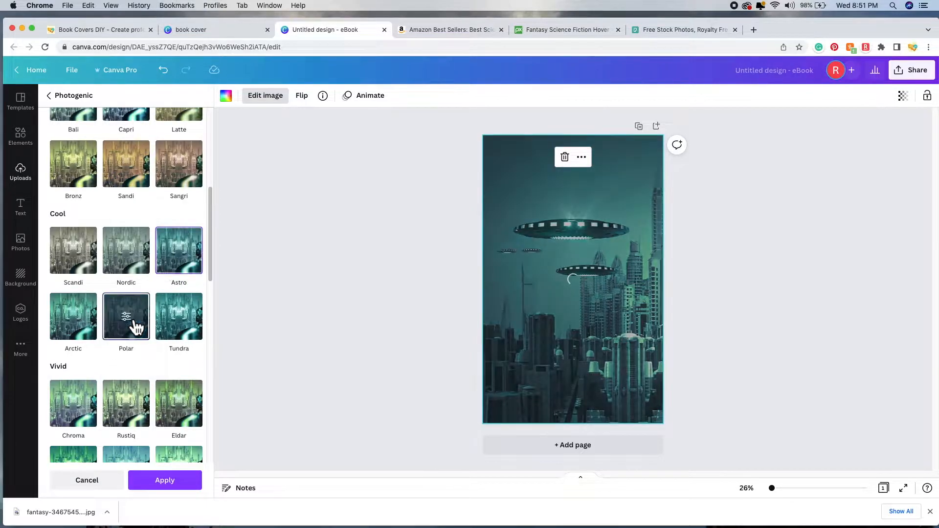
click(188, 329)
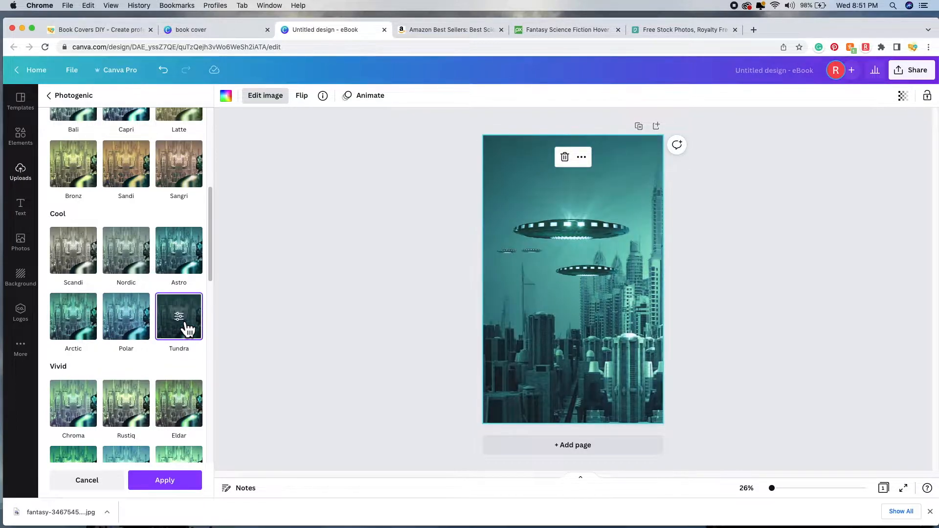
click(87, 329)
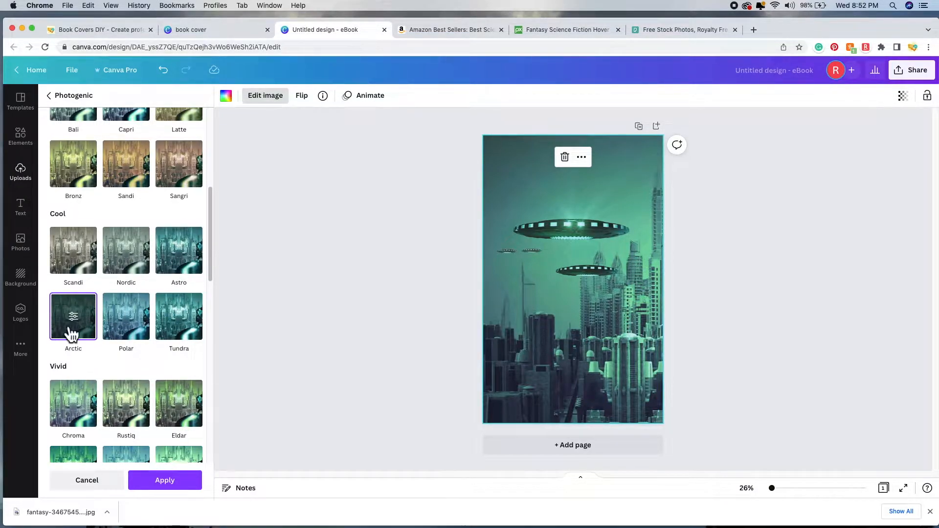
scroll(204, 318, down, 1)
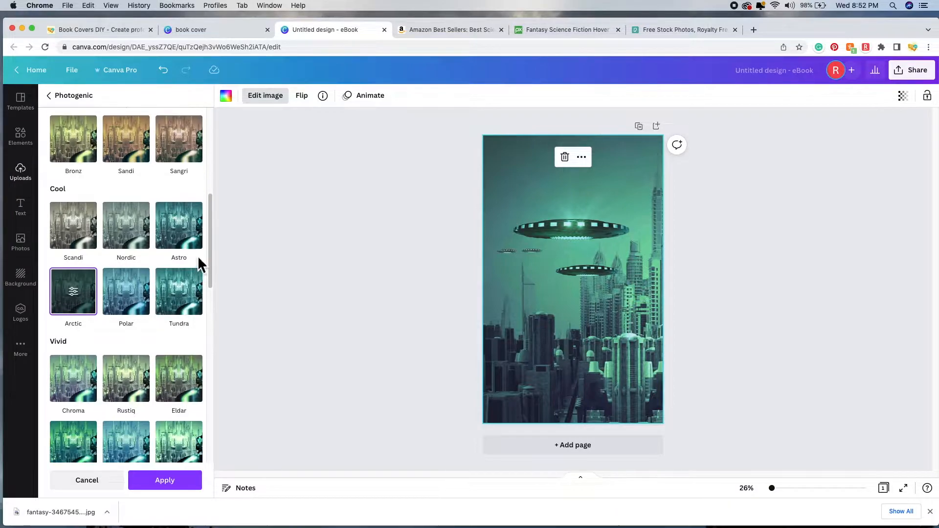
click(197, 241)
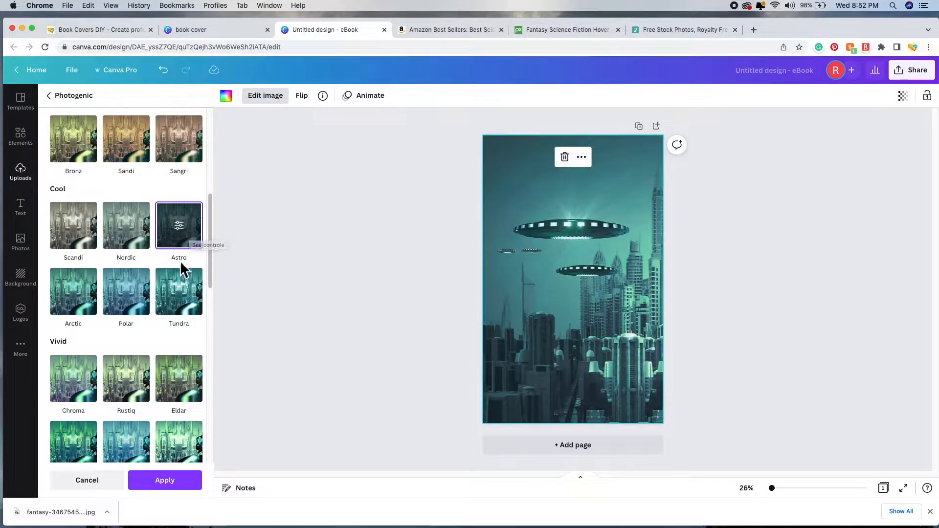
scroll(164, 324, down, 3)
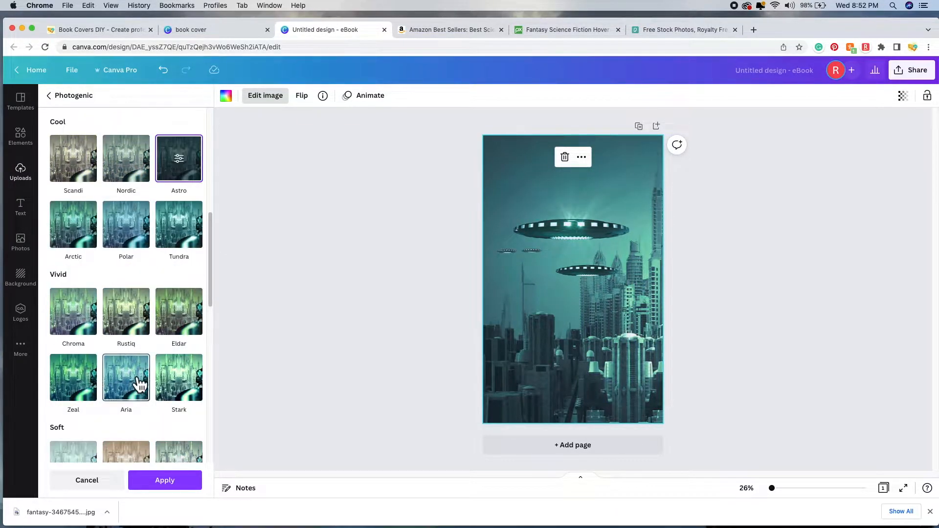
click(139, 384)
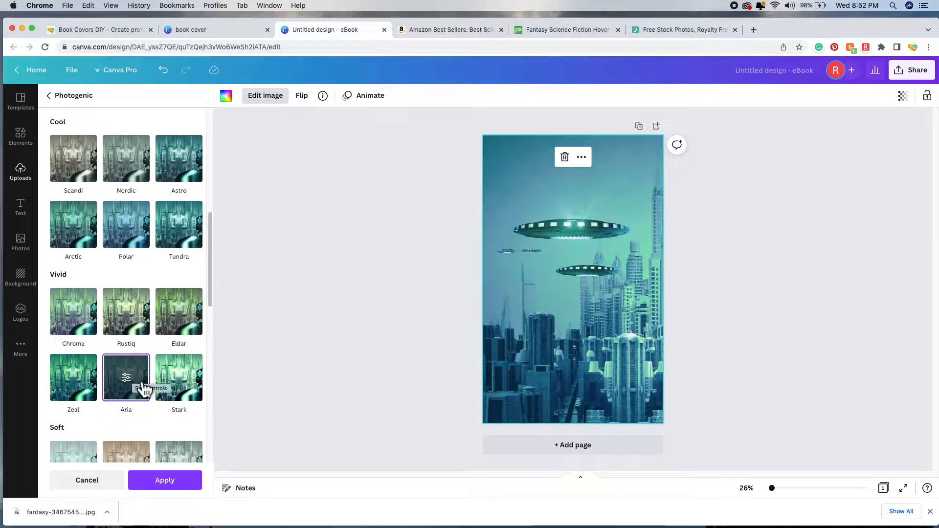
click(195, 380)
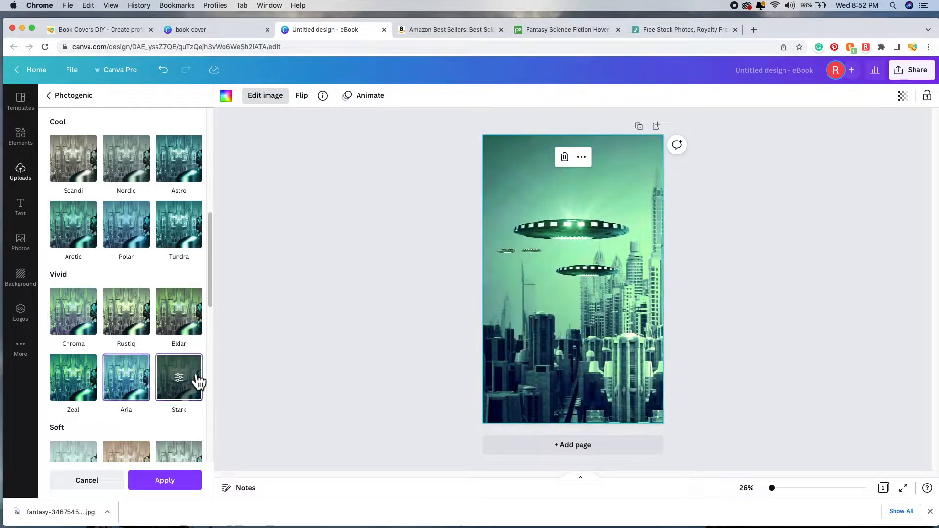
click(195, 330)
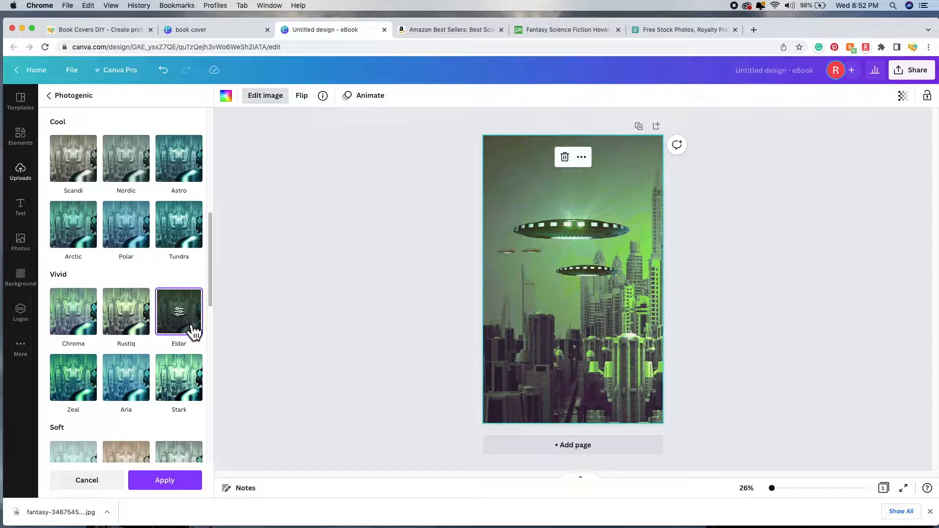
click(76, 384)
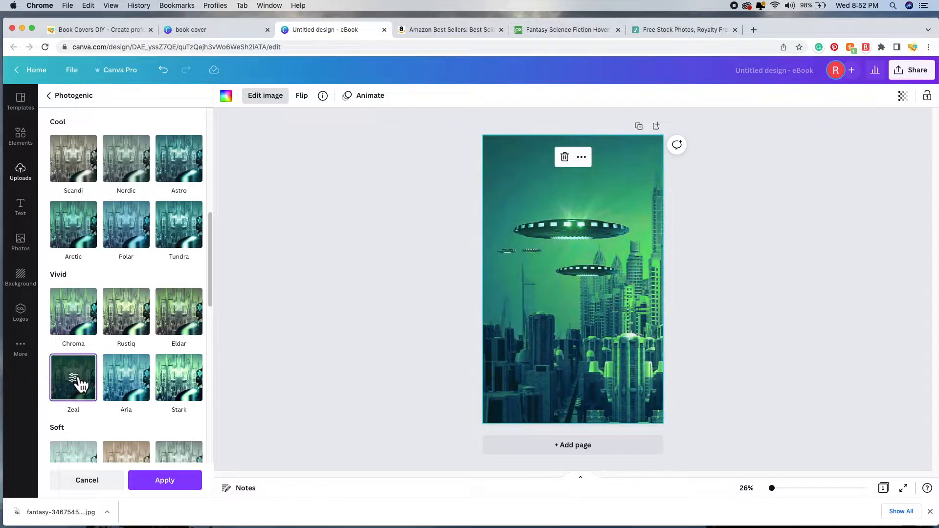
click(126, 325)
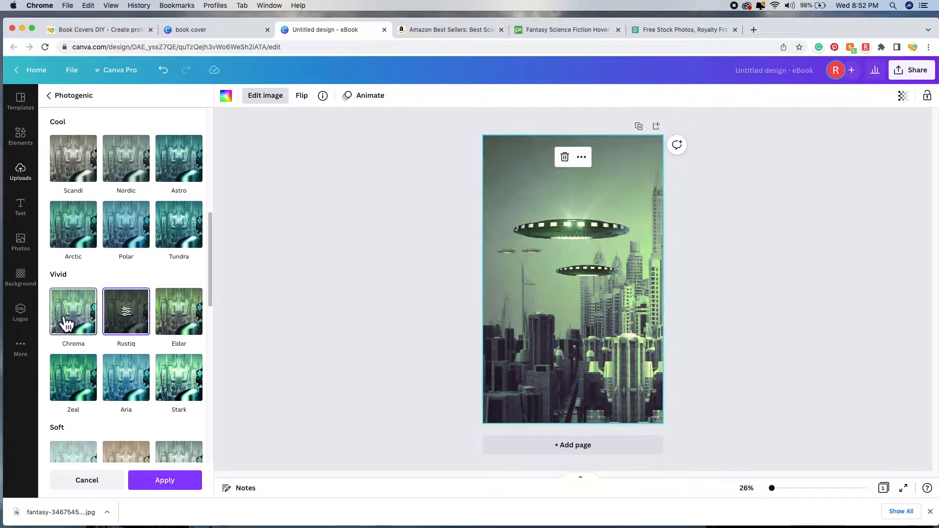
Step: Weigh Astro against Tundra, then apply the Astro filter
scroll(183, 240, up, 2)
click(182, 215)
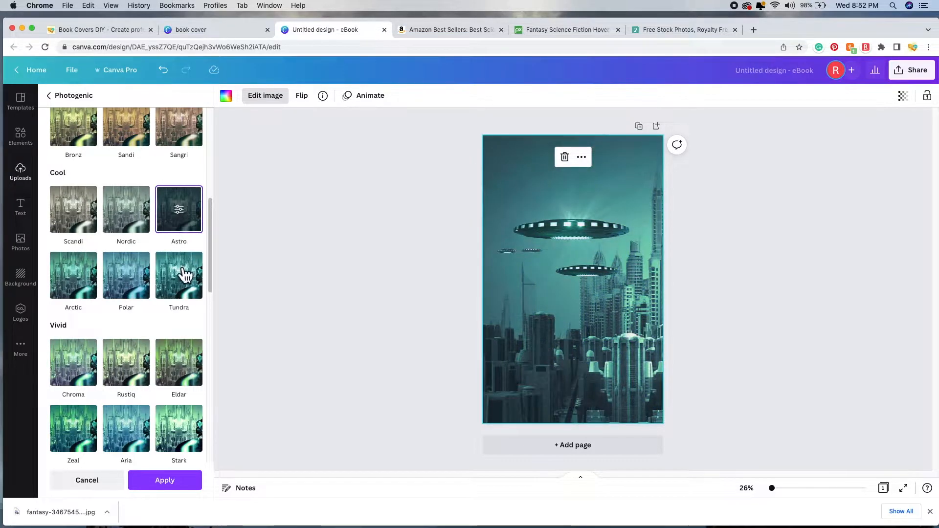
click(184, 276)
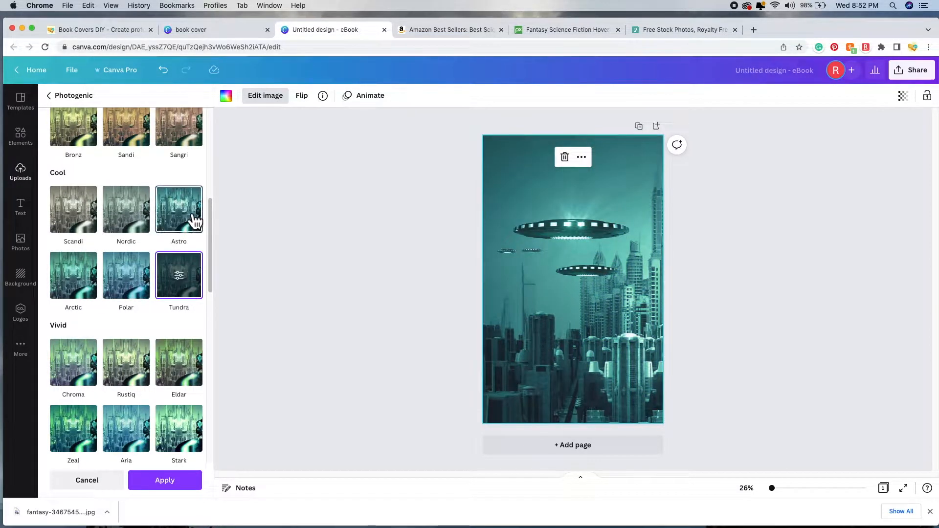
click(192, 216)
click(181, 288)
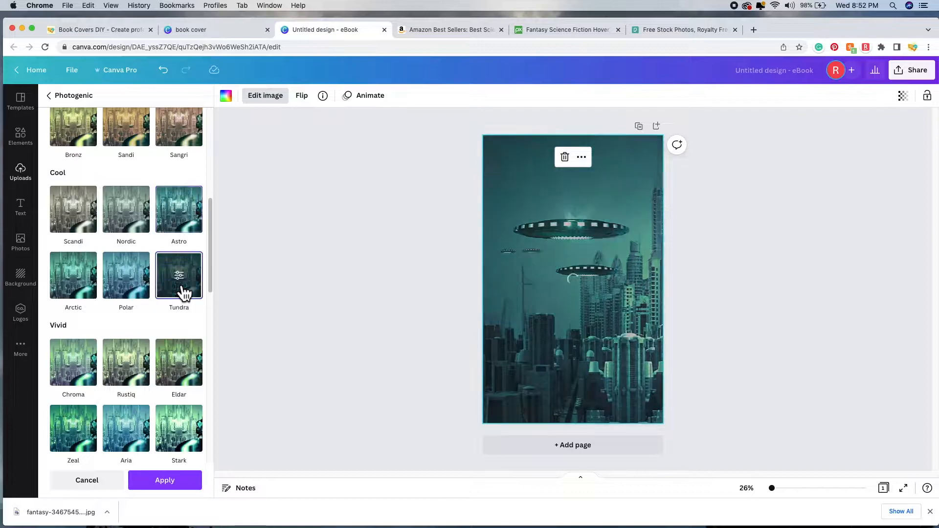
click(191, 217)
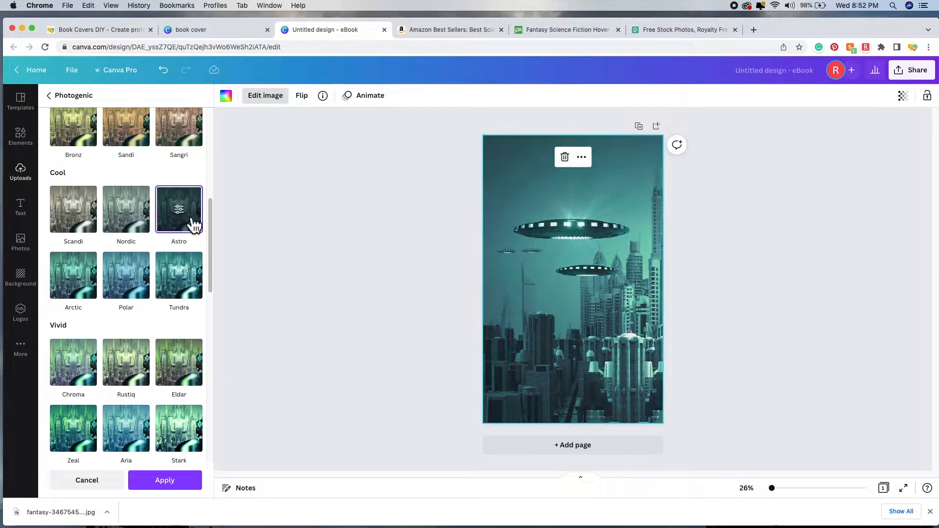
scroll(162, 293, down, 10)
scroll(152, 292, down, 5)
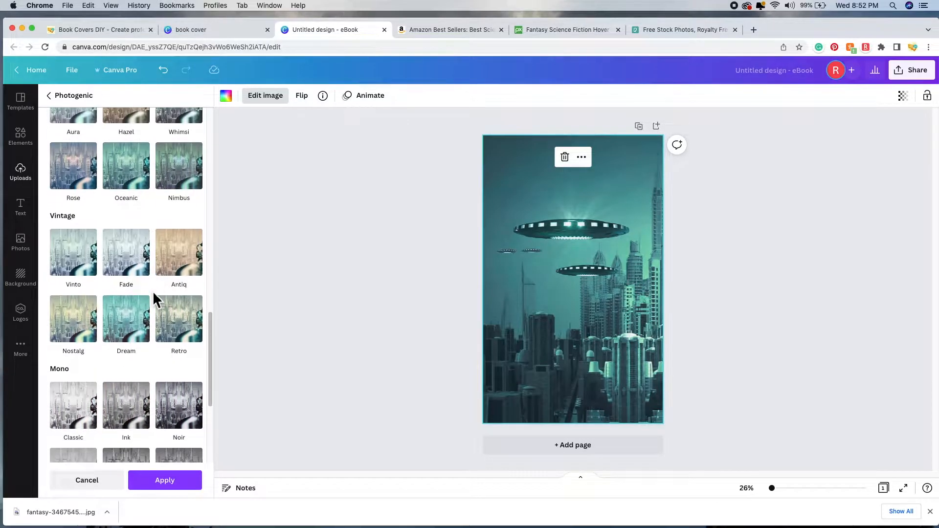
scroll(152, 291, up, 15)
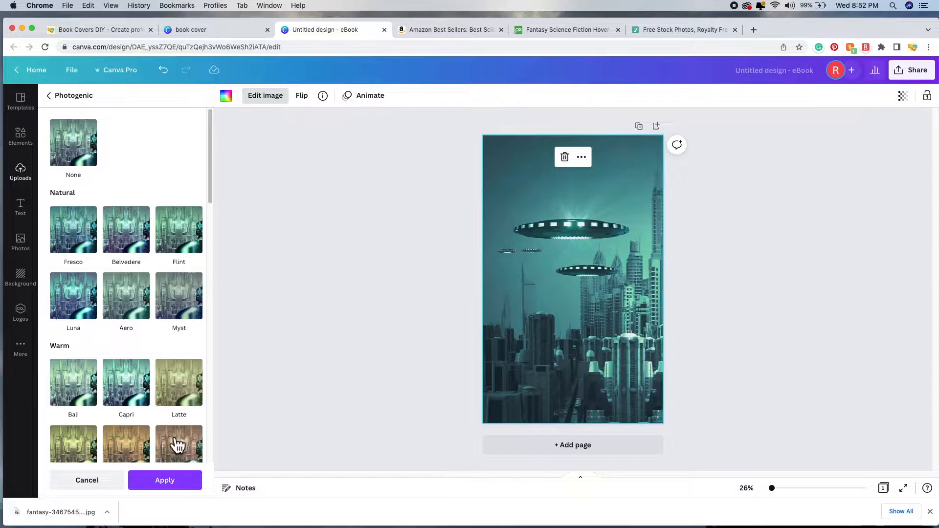
click(165, 480)
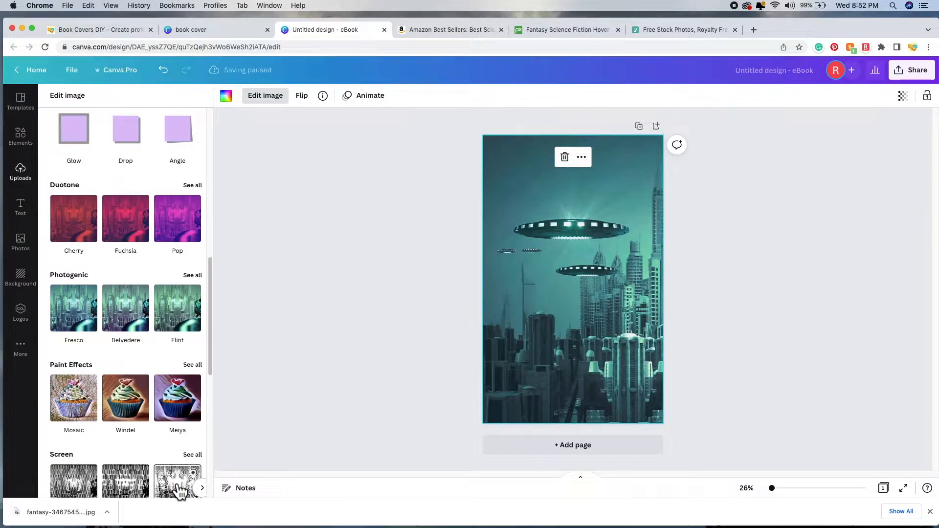
Step: Show all Adjust sliders for the teal UFO city photo, every value still at 0
scroll(210, 347, up, 5)
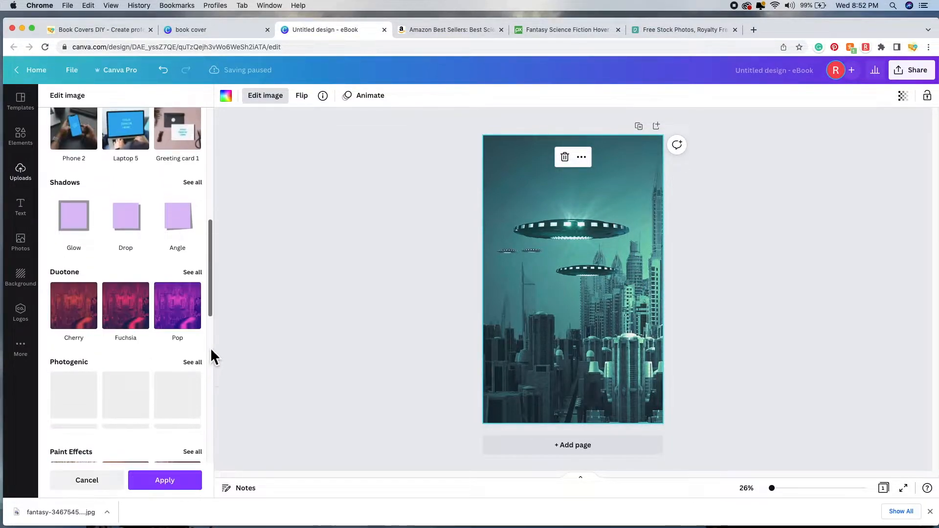
scroll(210, 347, up, 5)
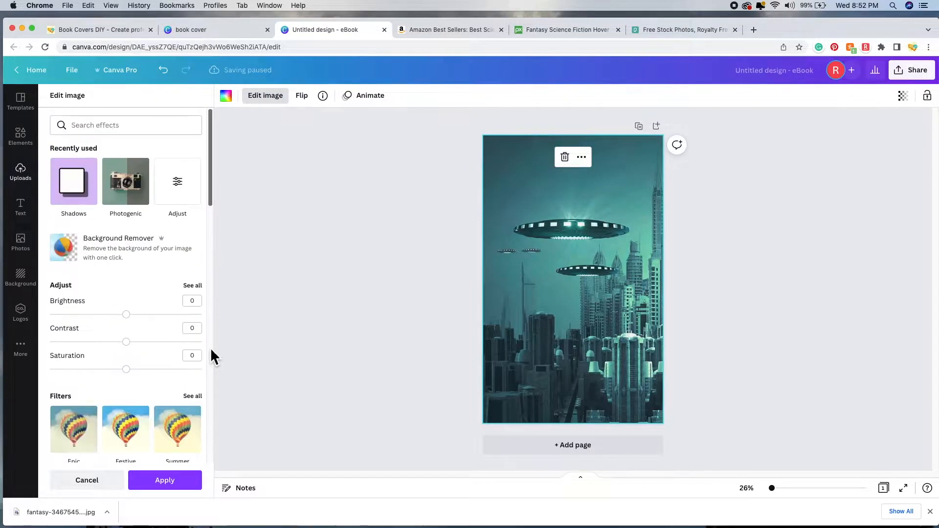
click(192, 285)
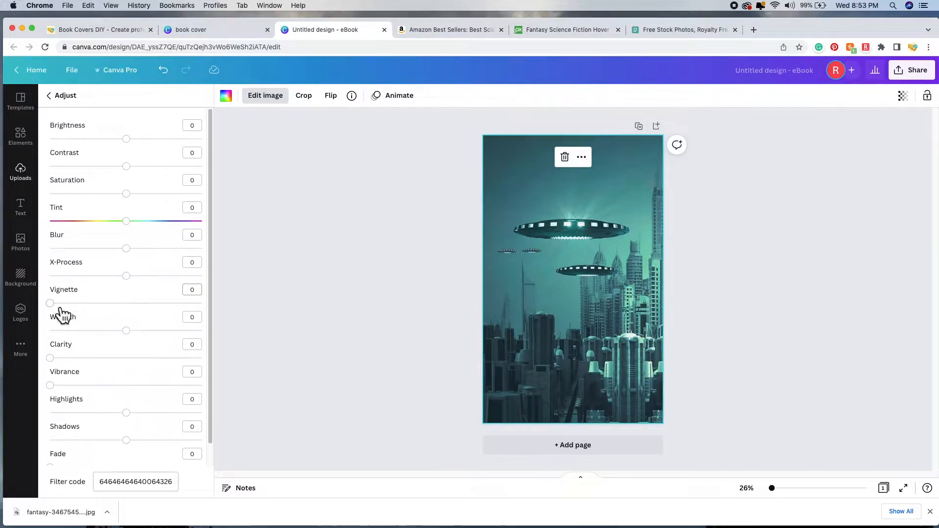
Step: Set Vignette to 100 and Vibrance to 10, leaving Warmth, Fade and Shadows at 0
drag(54, 306, 190, 314)
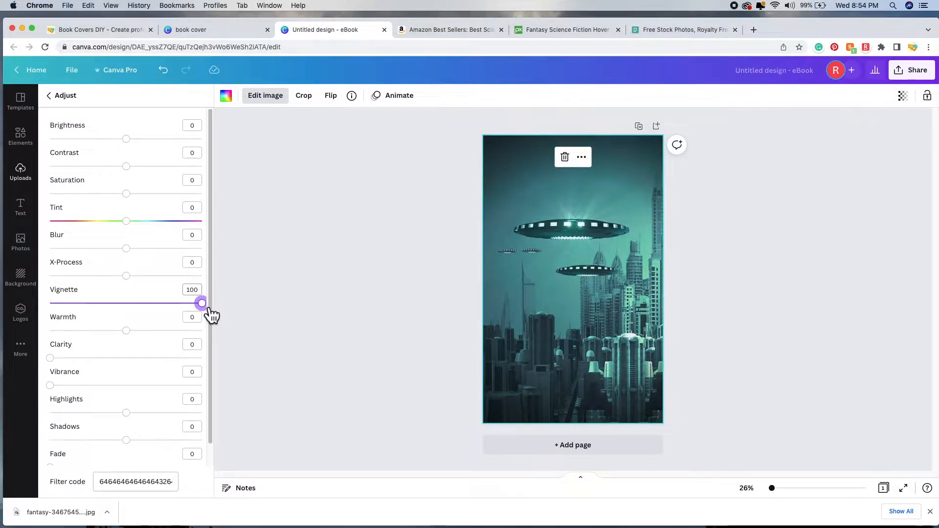
mouse_move(211, 315)
mouse_down()
mouse_move(146, 315)
mouse_move(213, 308)
mouse_up()
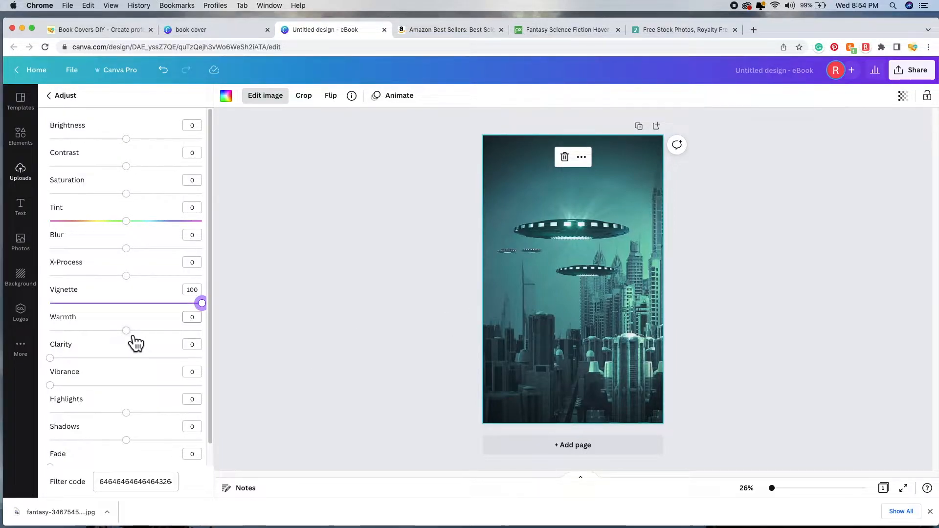
mouse_move(128, 334)
mouse_down()
mouse_move(57, 336)
mouse_move(220, 352)
mouse_move(128, 346)
mouse_up()
scroll(126, 368, down, 1)
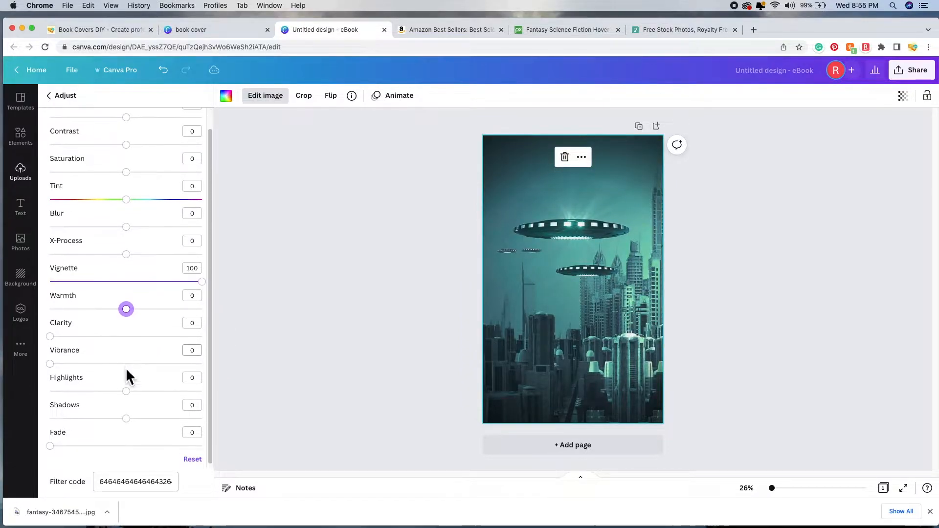
mouse_move(59, 450)
mouse_down()
mouse_move(197, 466)
mouse_move(52, 464)
mouse_up()
drag(134, 425, 126, 398)
scroll(144, 372, up, 1)
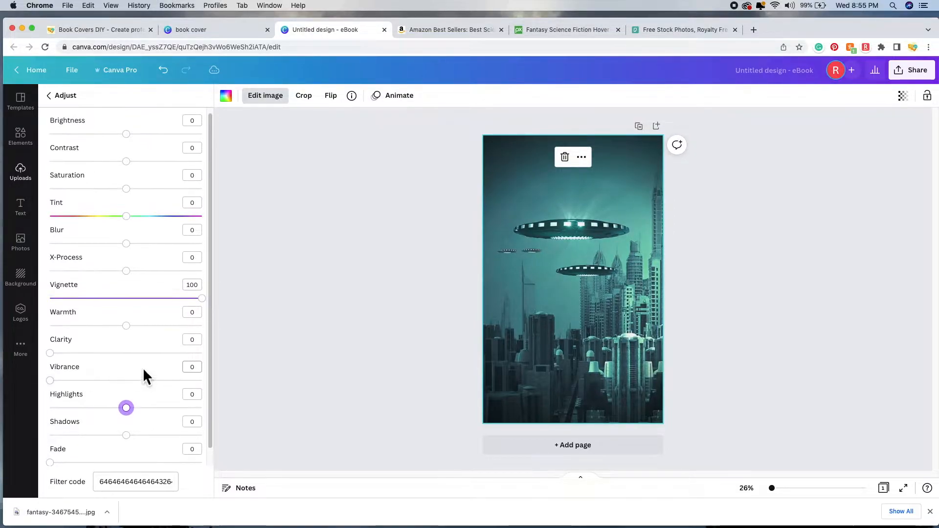
drag(57, 390, 76, 402)
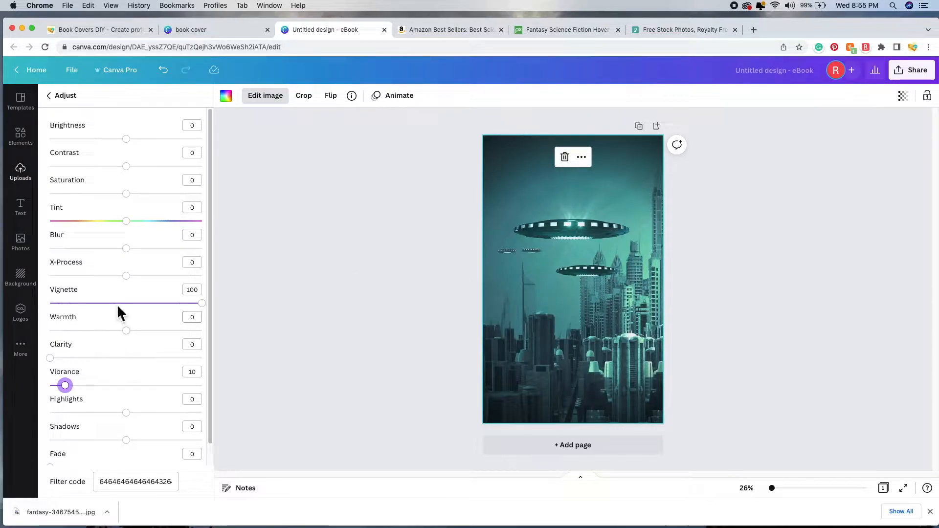
Step: Set Saturation and Contrast to 5 each, resetting the tested X-Process, Blur and Brightness
mouse_move(127, 277)
mouse_down()
mouse_move(241, 292)
mouse_move(132, 292)
mouse_up()
mouse_move(134, 260)
mouse_down()
mouse_move(163, 262)
mouse_move(119, 262)
mouse_move(140, 262)
mouse_move(128, 262)
mouse_up()
drag(124, 256, 135, 257)
drag(127, 194, 51, 220)
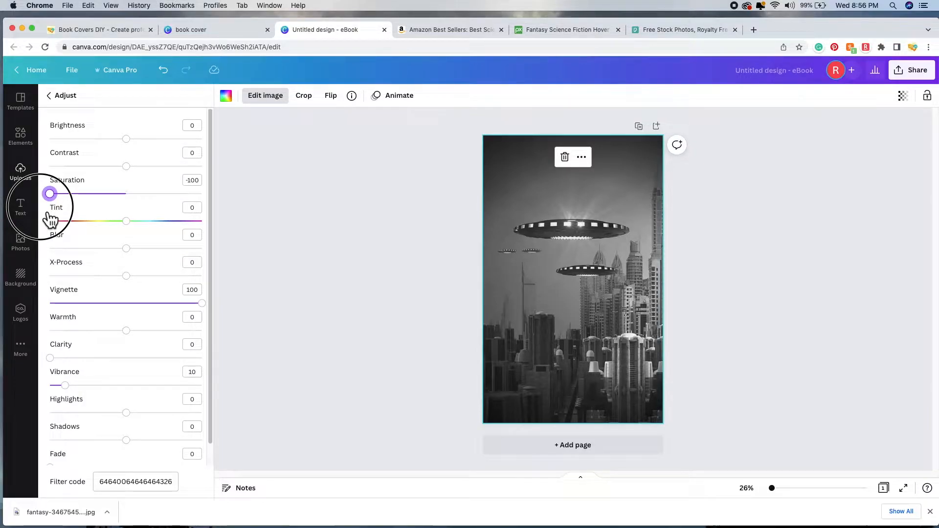
drag(51, 220, 140, 218)
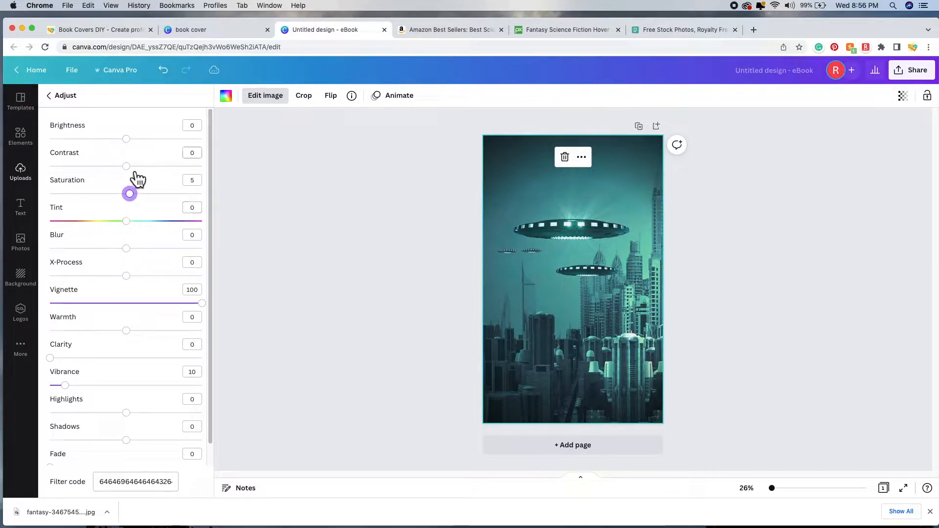
mouse_move(137, 177)
mouse_down()
mouse_move(234, 189)
mouse_move(22, 180)
mouse_move(140, 180)
mouse_up()
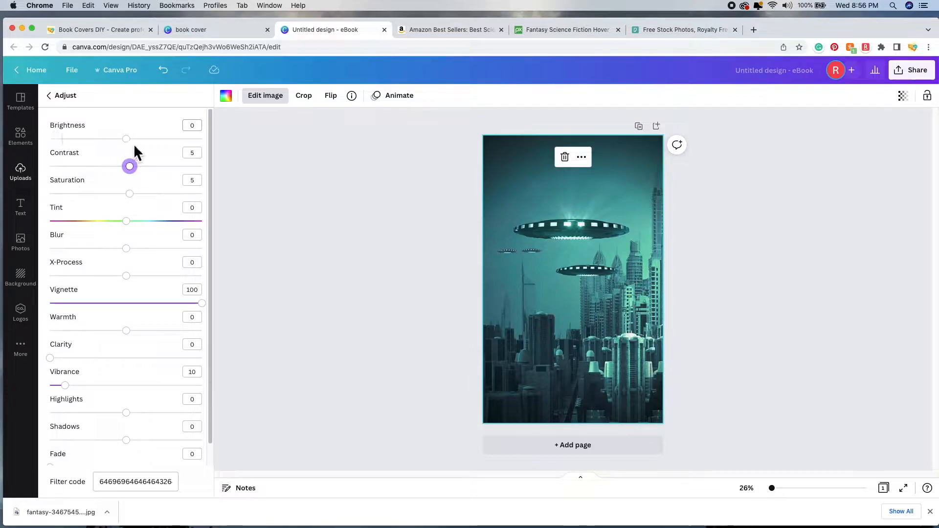
mouse_move(128, 140)
mouse_down()
mouse_move(184, 146)
mouse_move(123, 144)
mouse_move(138, 144)
mouse_up()
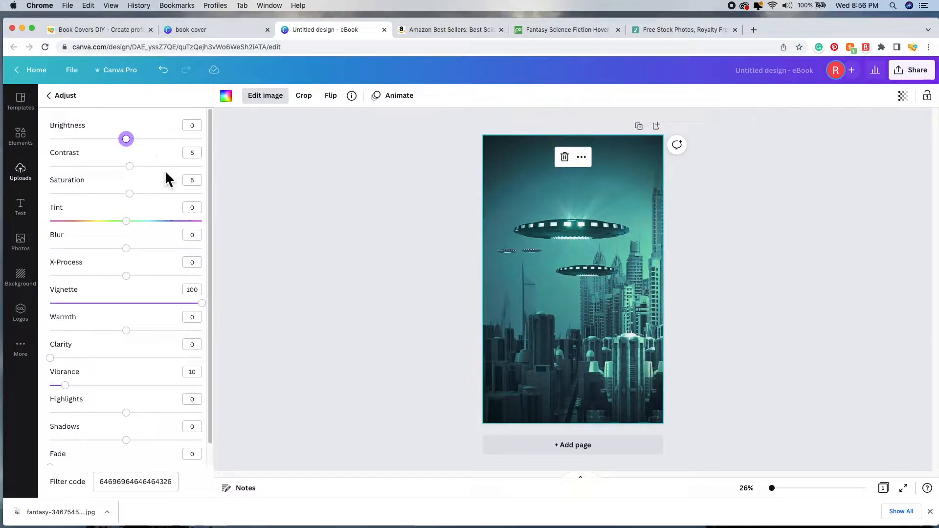
scroll(174, 189, down, 1)
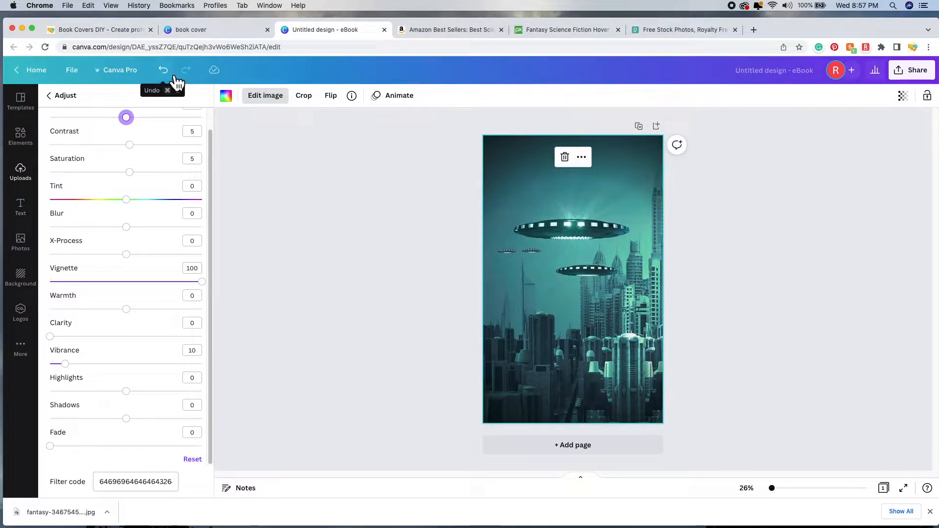
scroll(181, 240, up, 2)
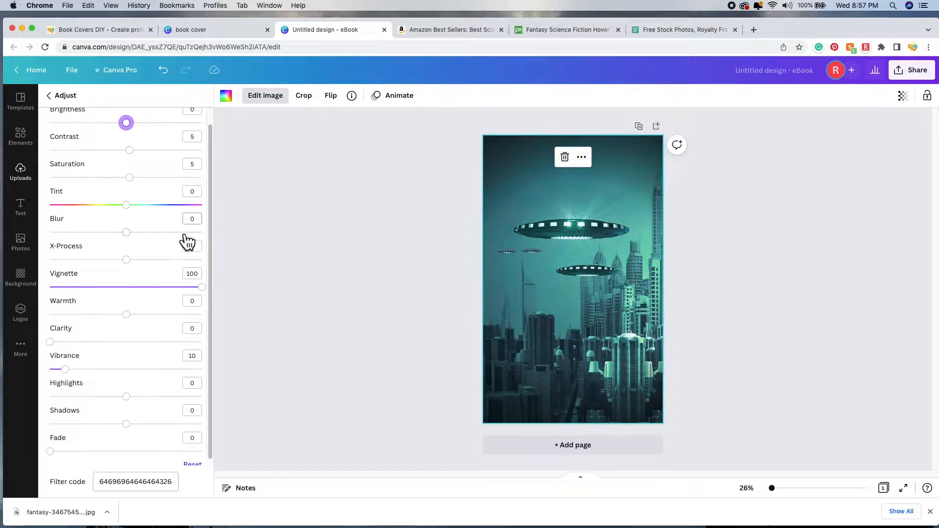
scroll(184, 252, down, 2)
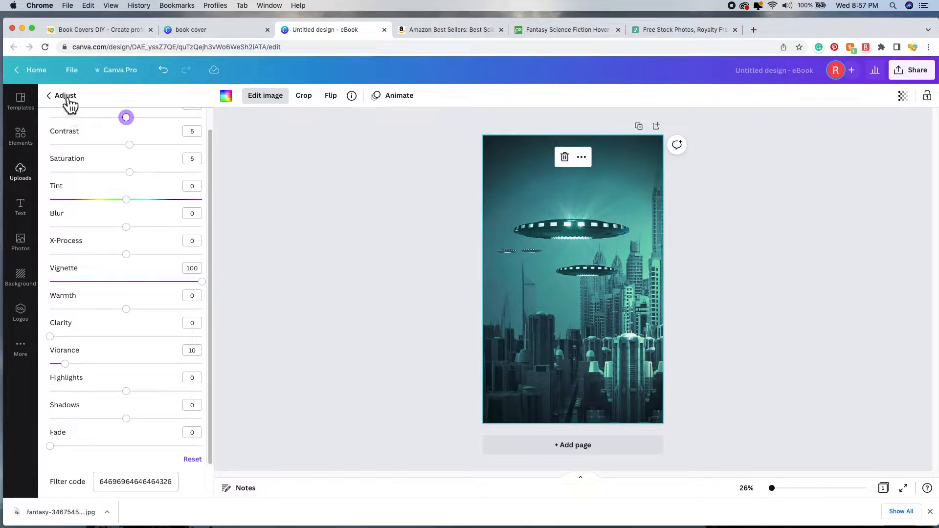
Step: Preview the Peony filter without keeping it, then close Edit image and deselect the photo
click(52, 95)
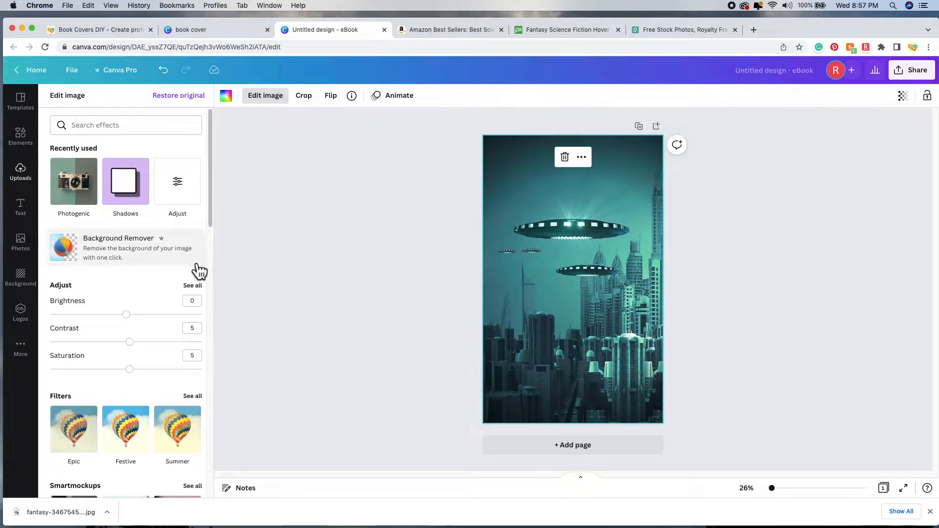
scroll(167, 294, down, 5)
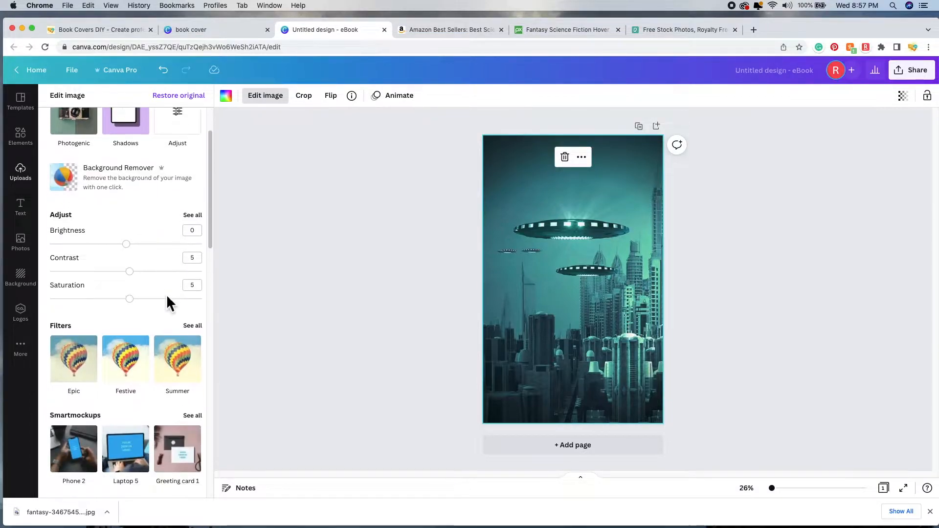
click(197, 236)
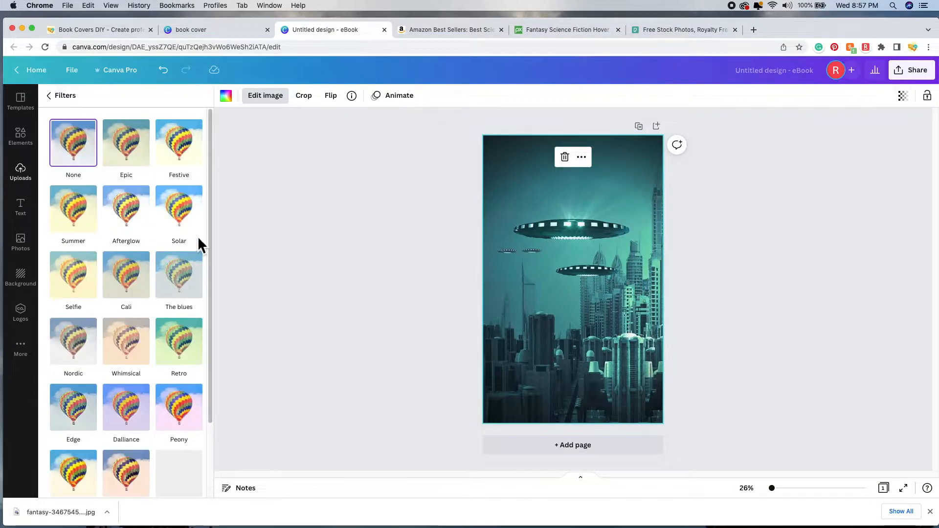
scroll(179, 342, down, 3)
click(186, 330)
scroll(188, 330, up, 3)
click(72, 95)
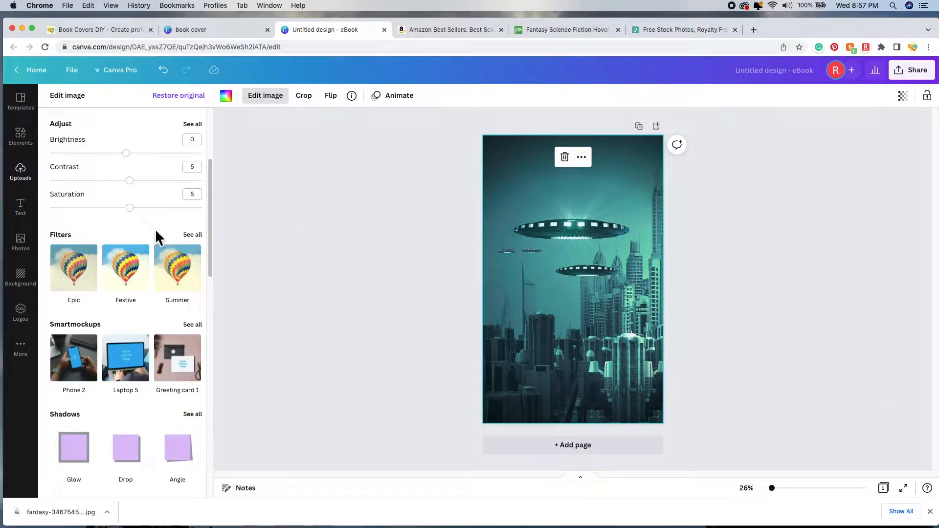
scroll(155, 228, up, 5)
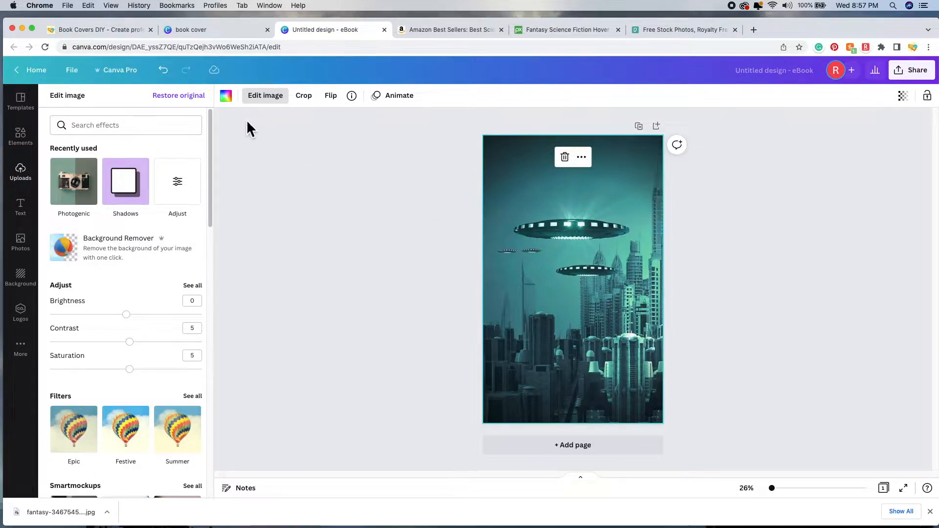
click(272, 101)
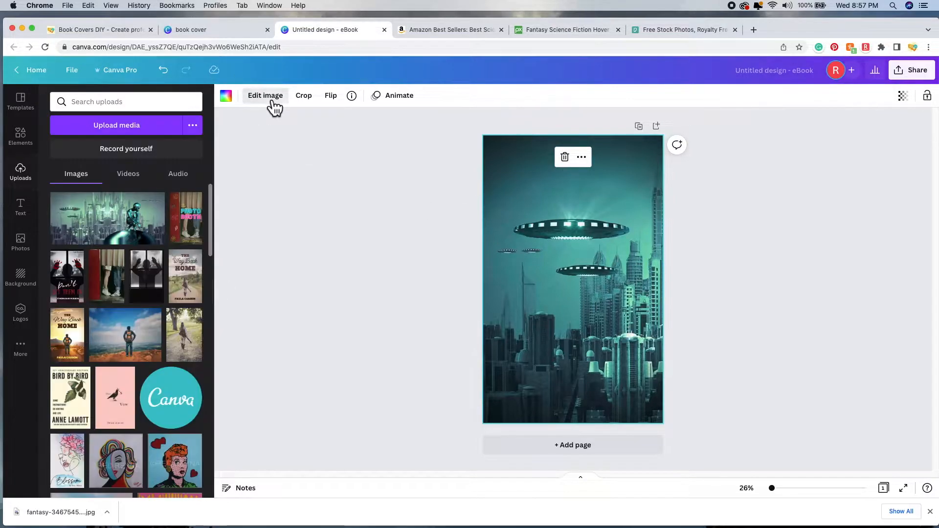
click(356, 220)
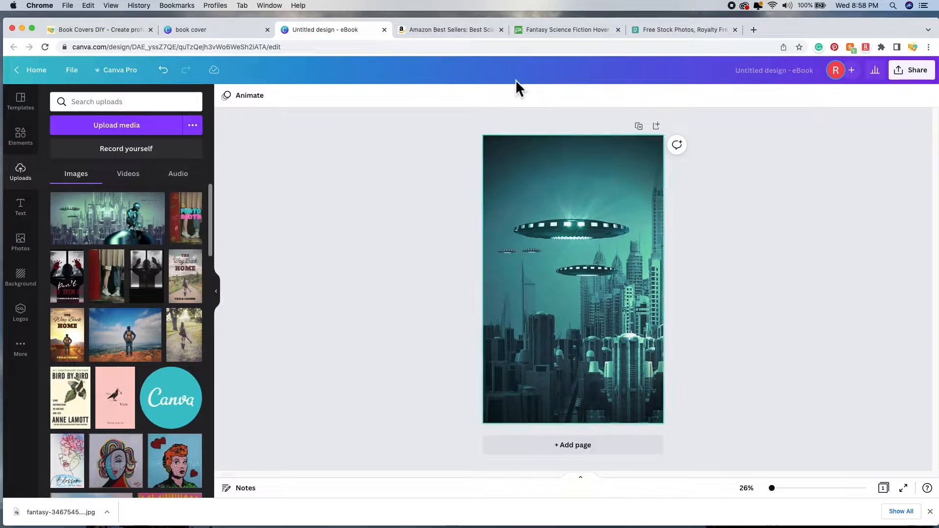
Step: Switch to the Pexels 'Free Stock Photos' tab and browse its trending photo grid
click(556, 31)
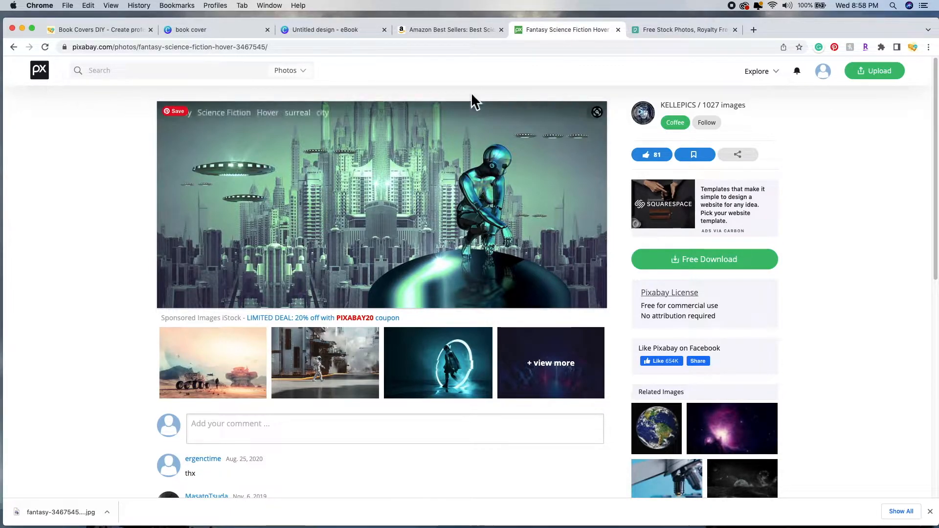
click(670, 30)
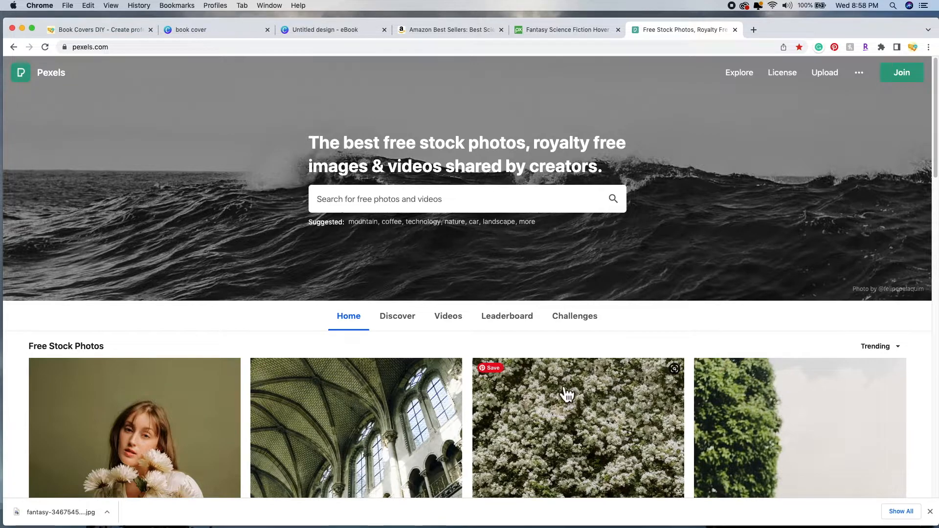
scroll(564, 391, down, 5)
scroll(567, 397, down, 4)
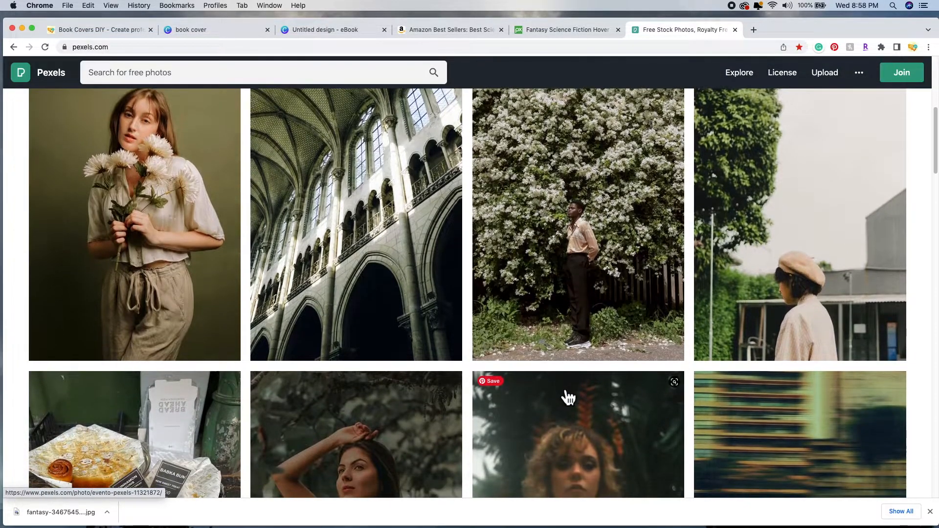
scroll(567, 396, down, 1)
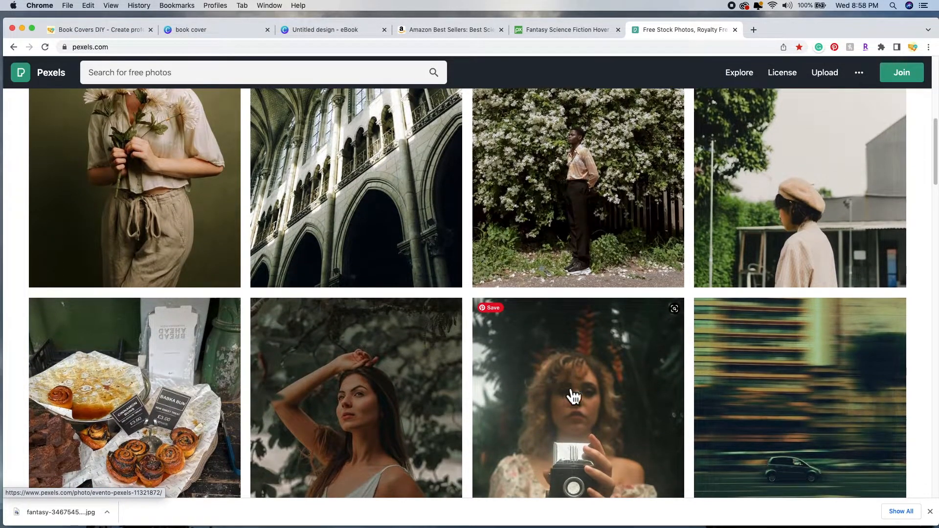
scroll(664, 293, down, 3)
scroll(657, 293, up, 10)
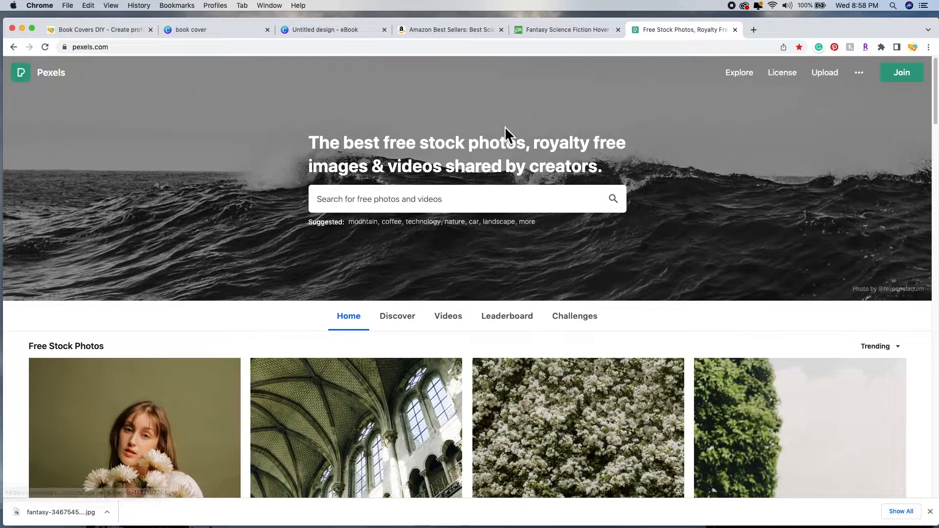
Step: Search Pixabay for 'silhouette' and scroll through the 16,506 photo results
click(558, 31)
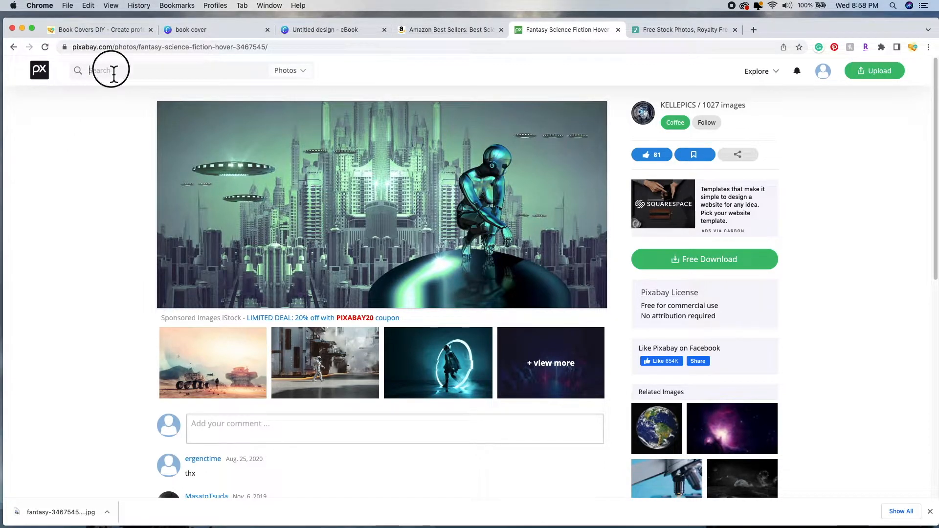
text(silhouet)
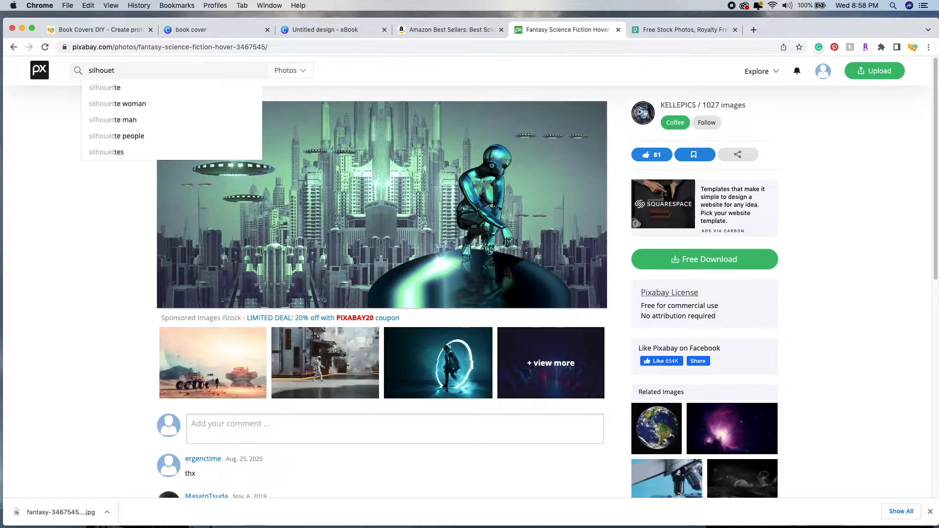
text(te)
key(Return)
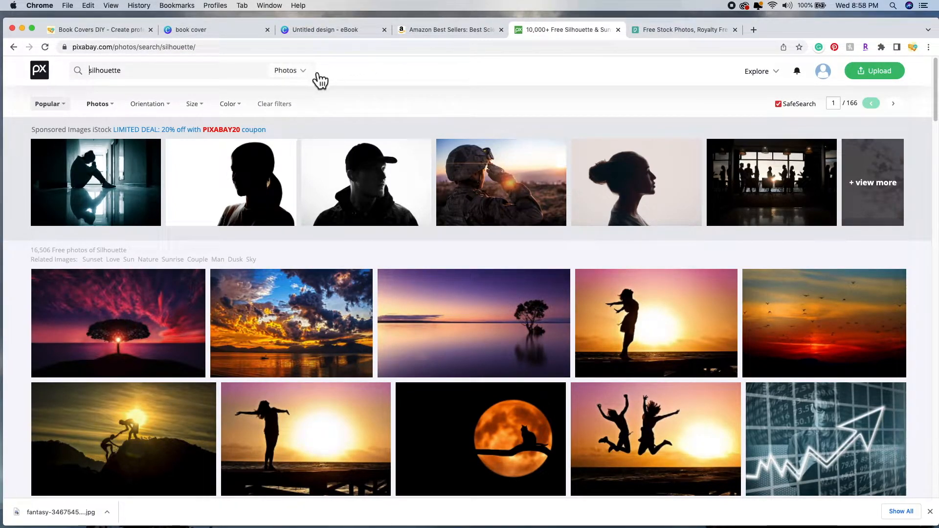
scroll(411, 132, down, 2)
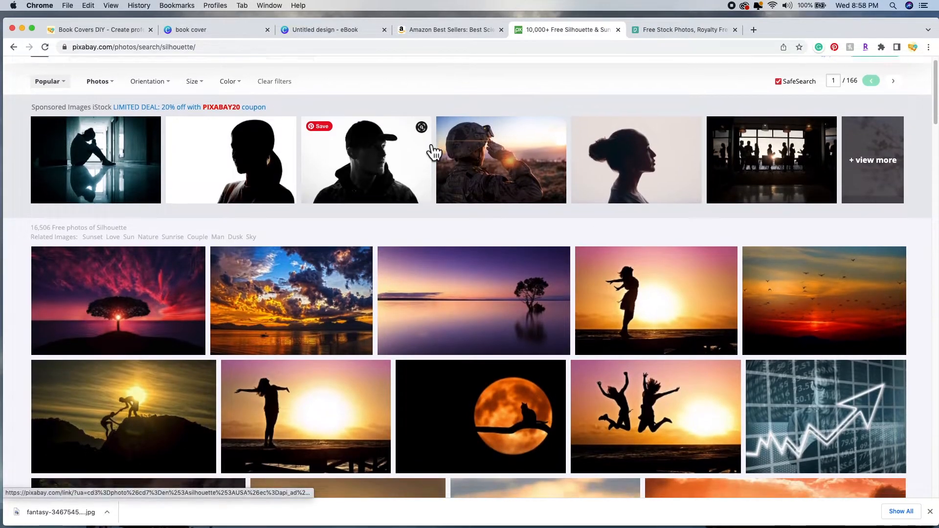
scroll(433, 151, down, 5)
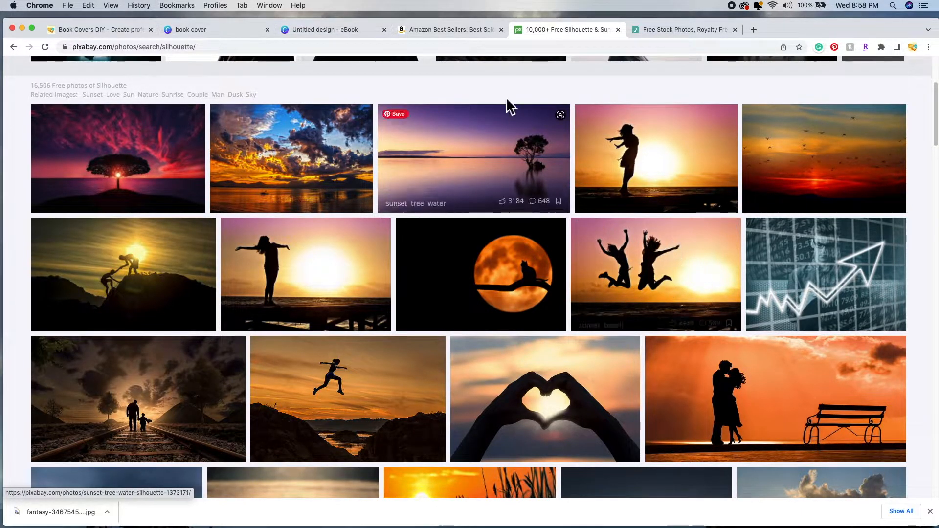
click(333, 31)
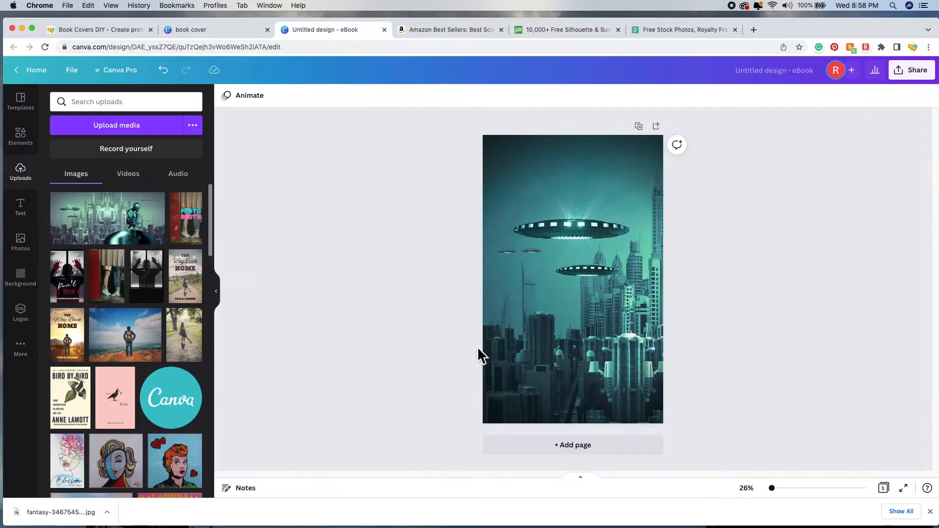
click(567, 31)
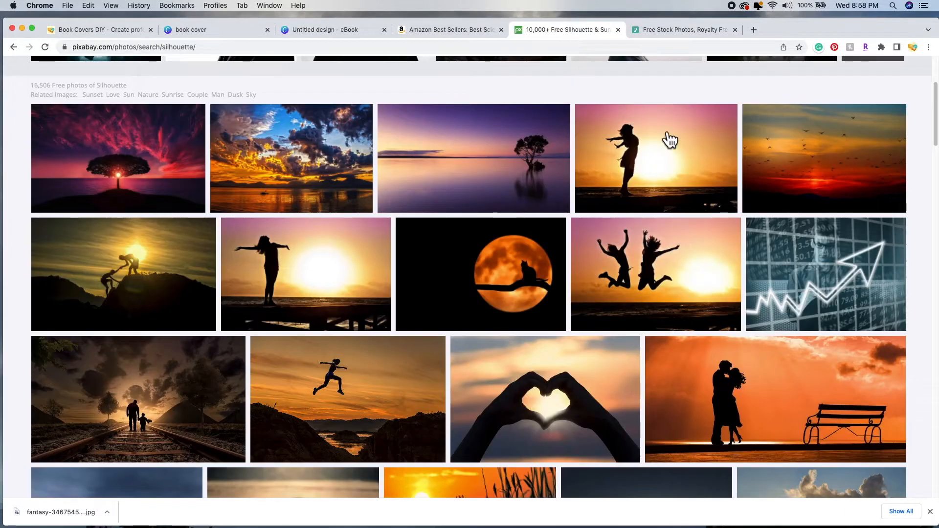
scroll(612, 276, down, 5)
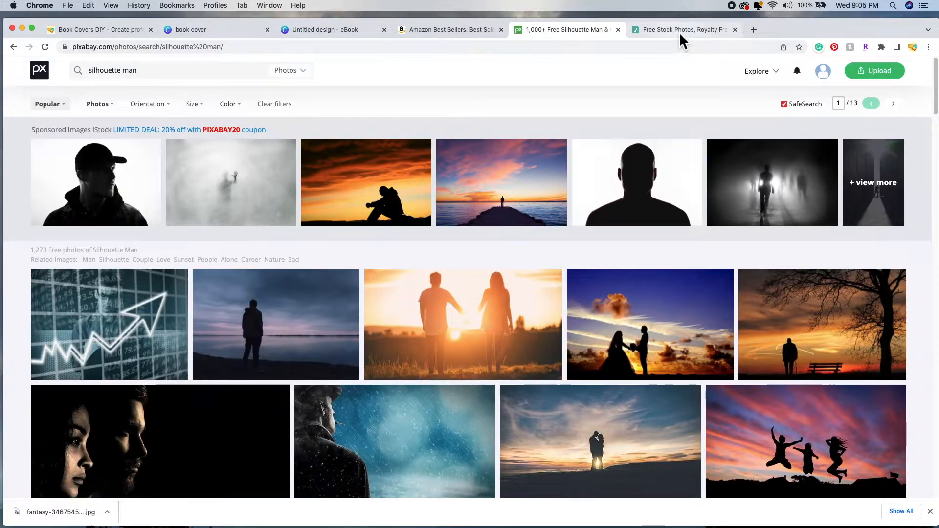
Step: Search Pexels for 'silhouette' and narrow the results to Silhouette Man photos
click(679, 32)
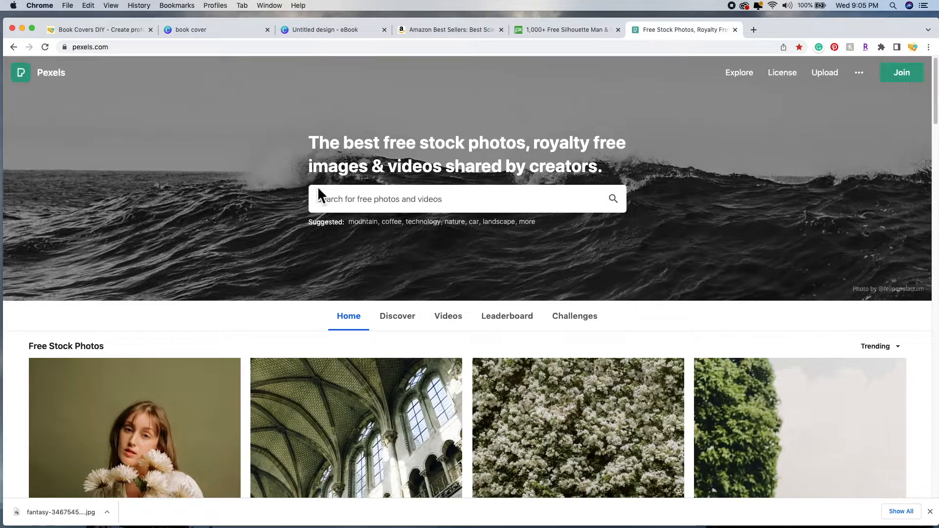
click(415, 208)
text(sil)
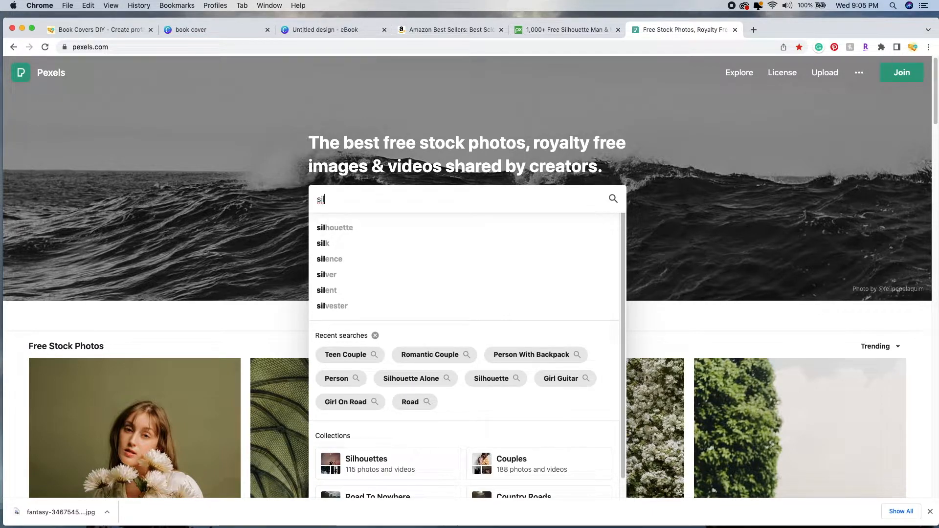
key(Down)
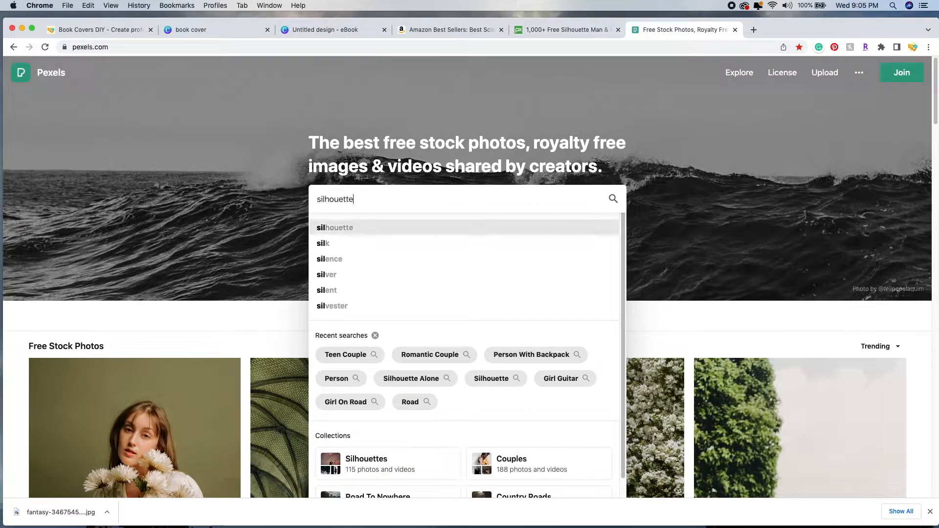
key(Return)
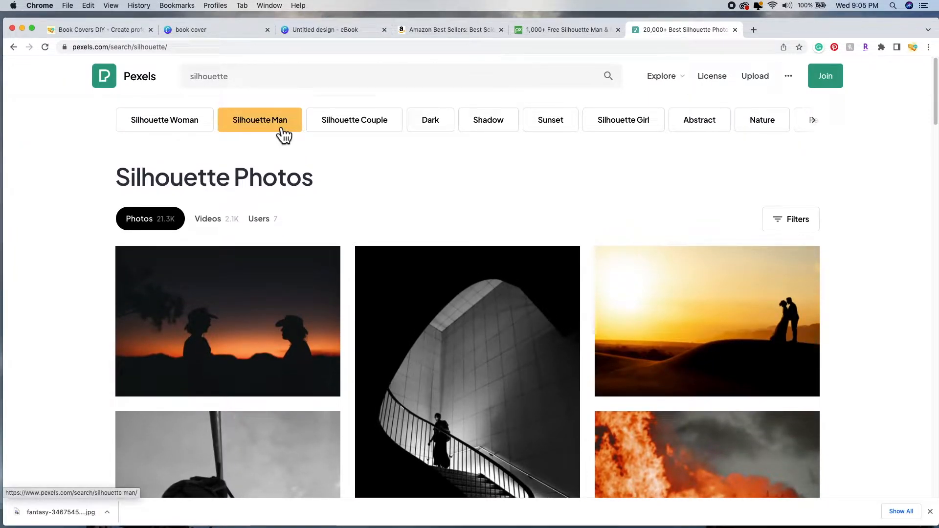
click(277, 127)
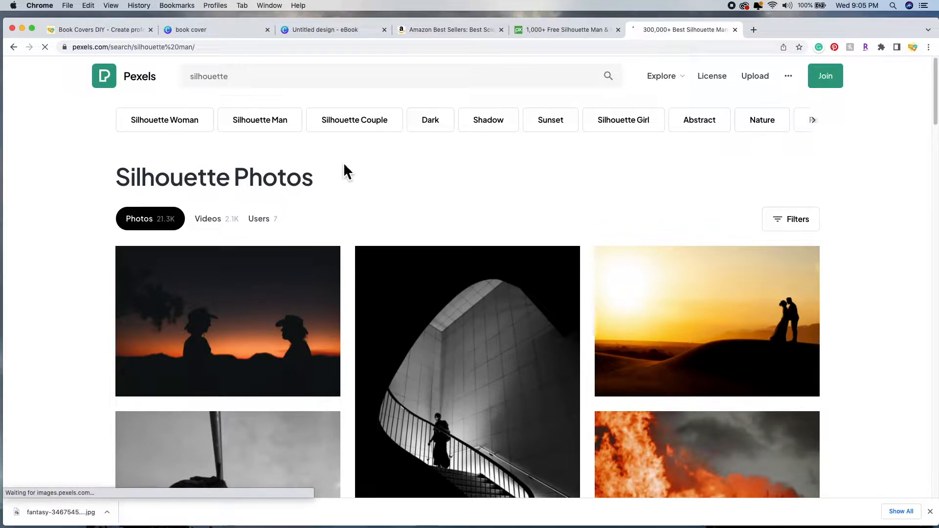
Step: Download the couple-holding-hands sunset silhouette photo as a JPG and return to Canva
scroll(351, 220, down, 3)
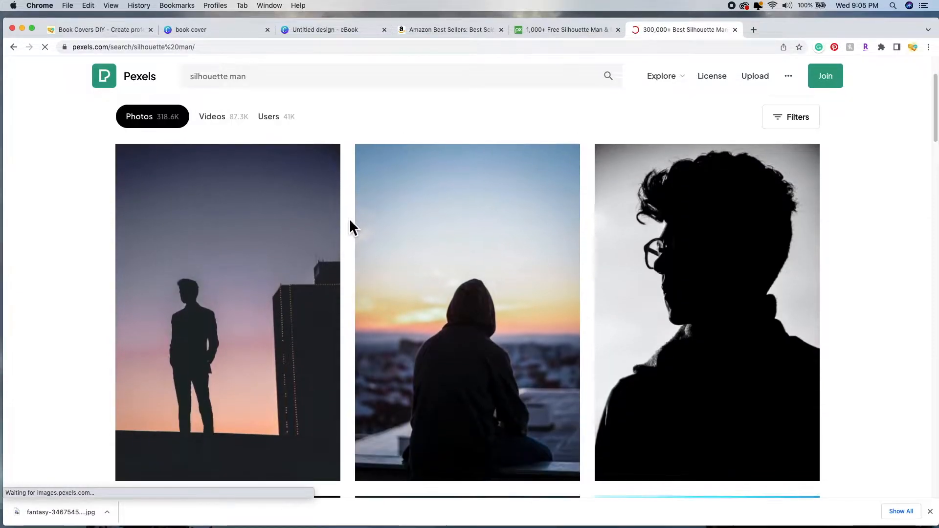
scroll(349, 219, down, 6)
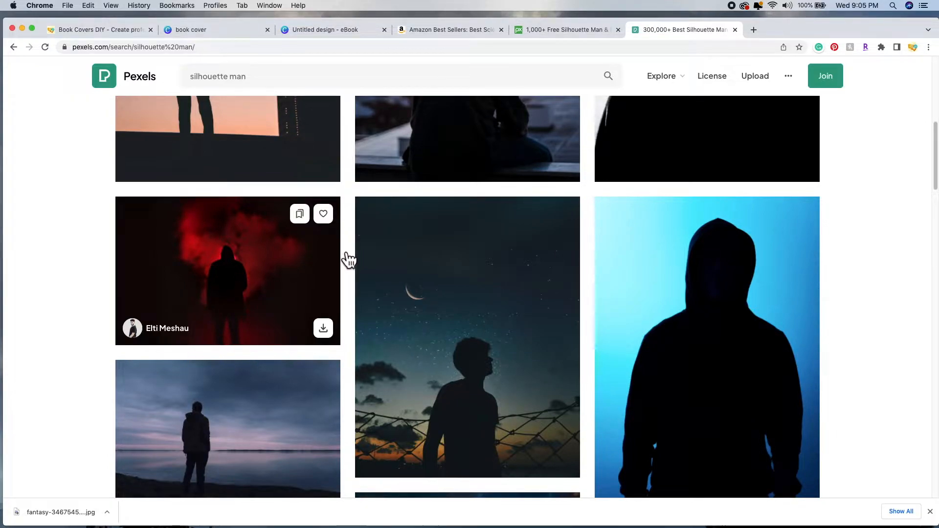
scroll(349, 254, down, 4)
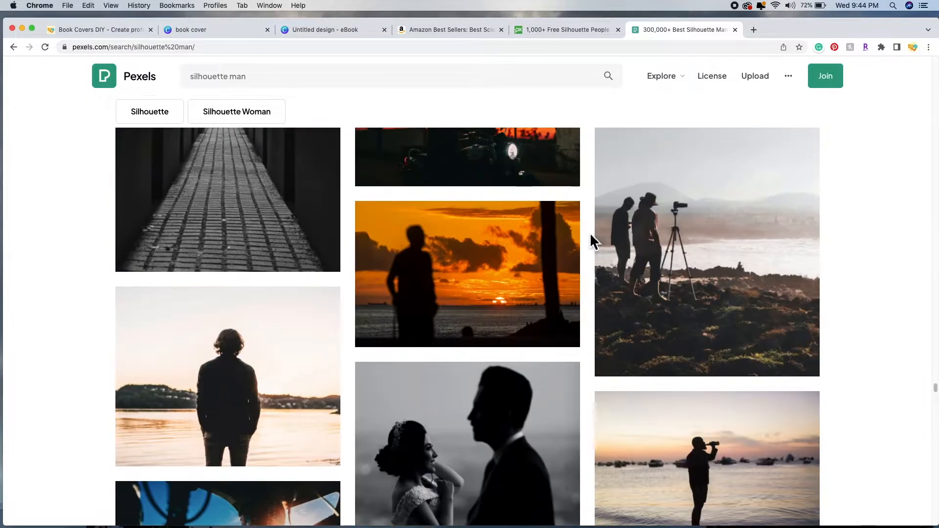
scroll(591, 239, up, 8)
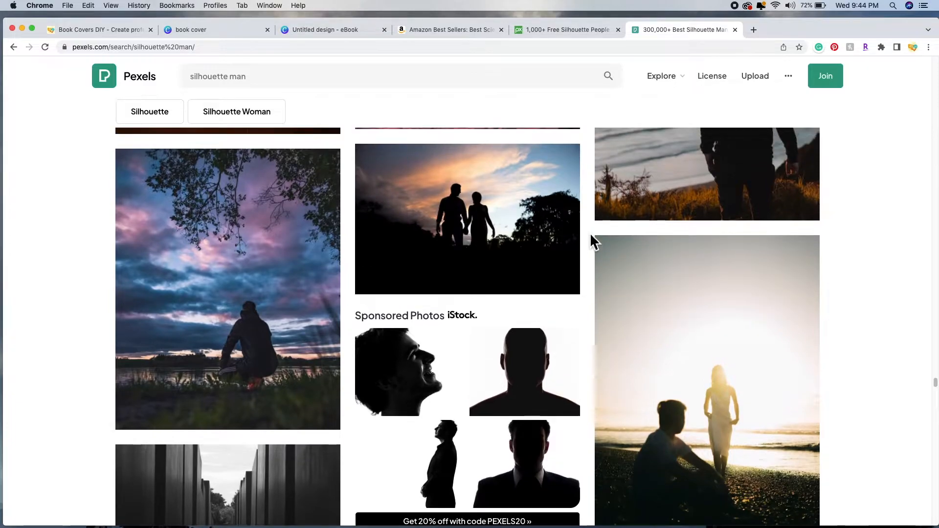
scroll(589, 240, up, 1)
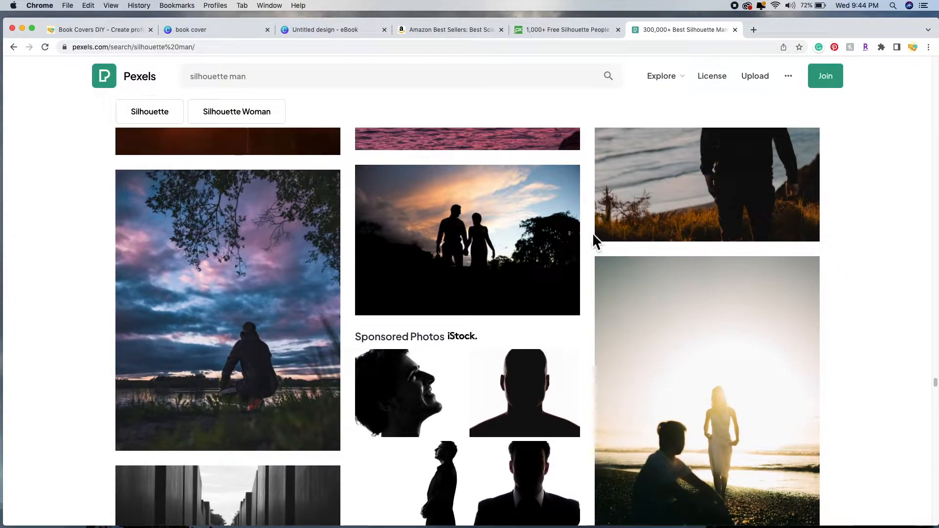
mouse_move(485, 250)
click(485, 253)
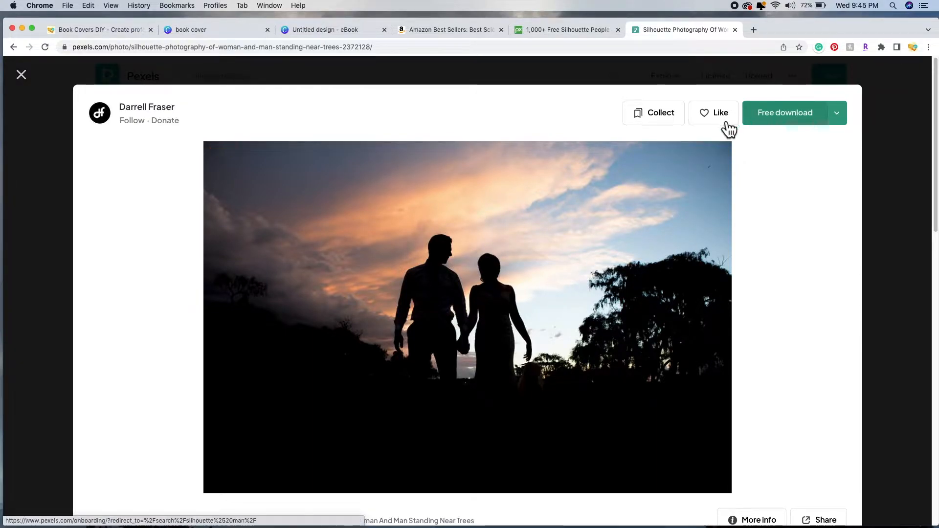
click(788, 122)
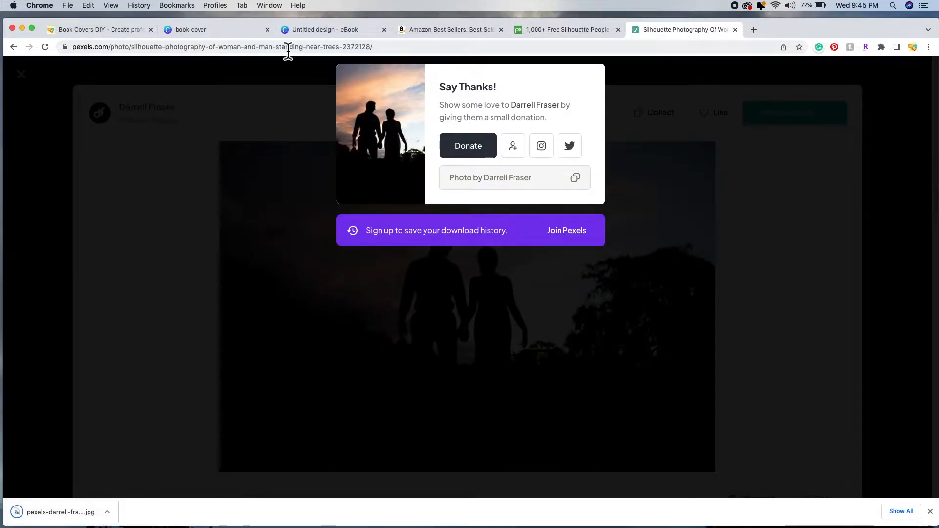
click(328, 29)
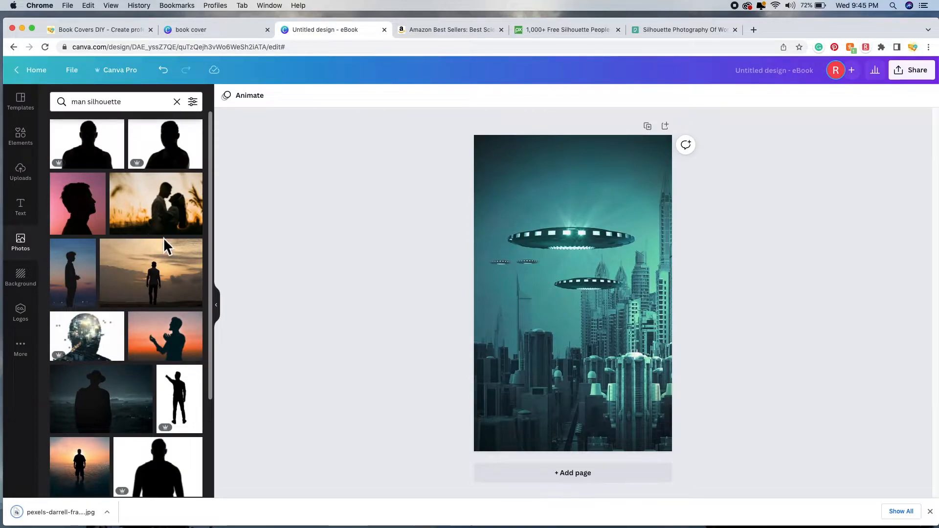
Step: Upload the downloaded pexels-darrell-fraser couple silhouette JPG into Canva's Uploads
click(32, 181)
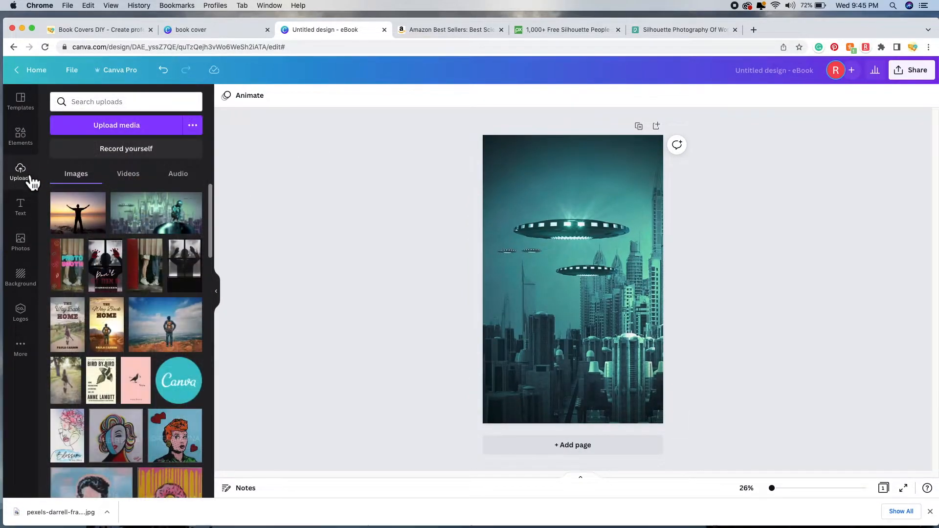
click(83, 129)
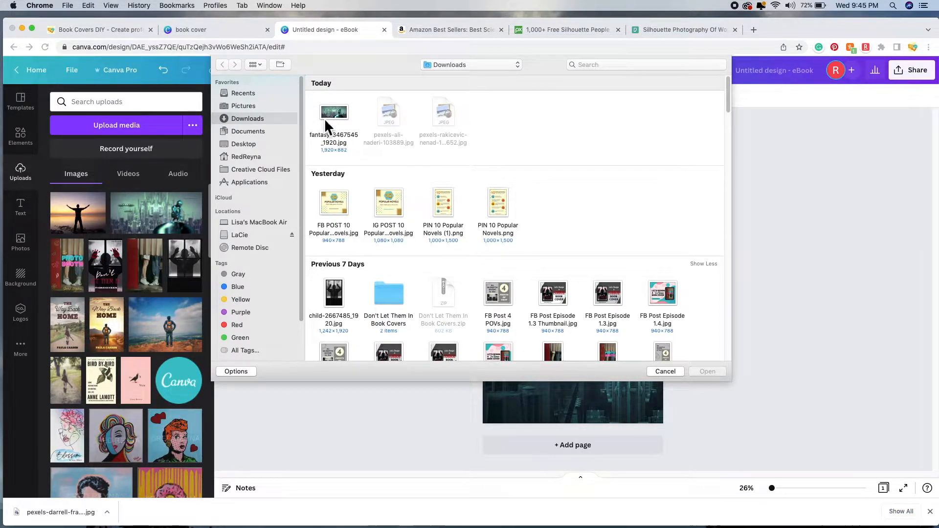
click(405, 123)
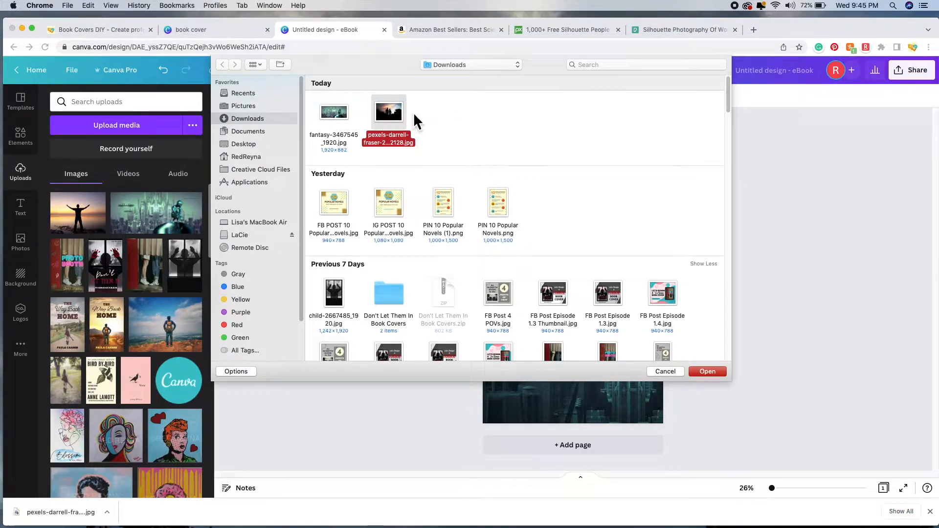
click(715, 372)
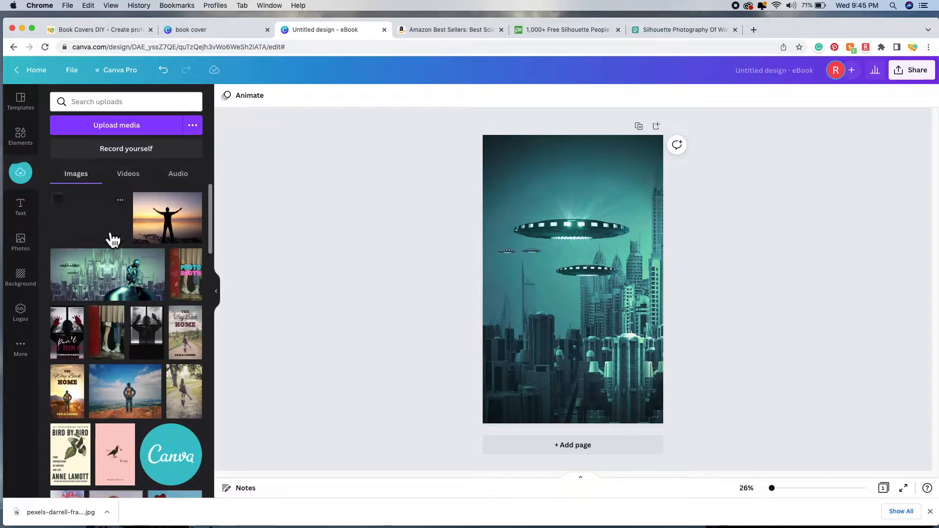
Step: Place the couple silhouette photo full-width across the cover's lower half and bring up Edit image
click(91, 223)
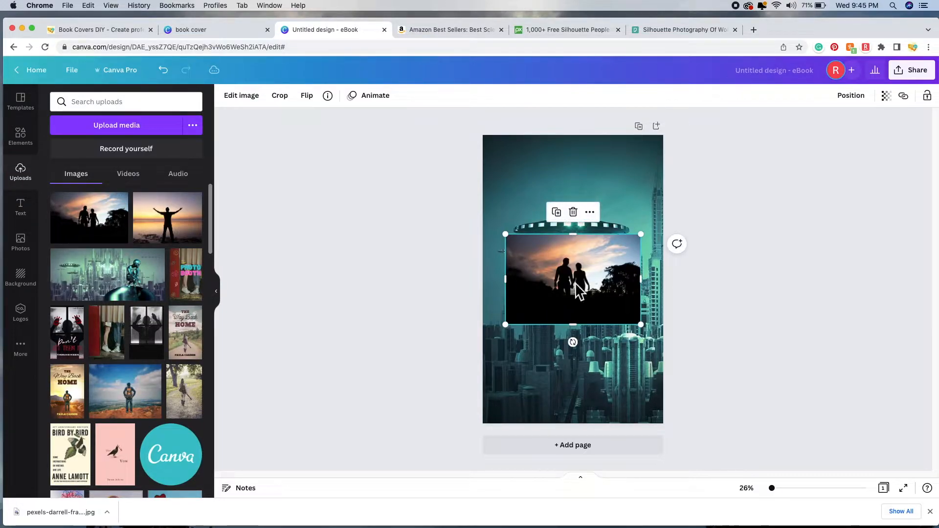
drag(591, 293, 580, 357)
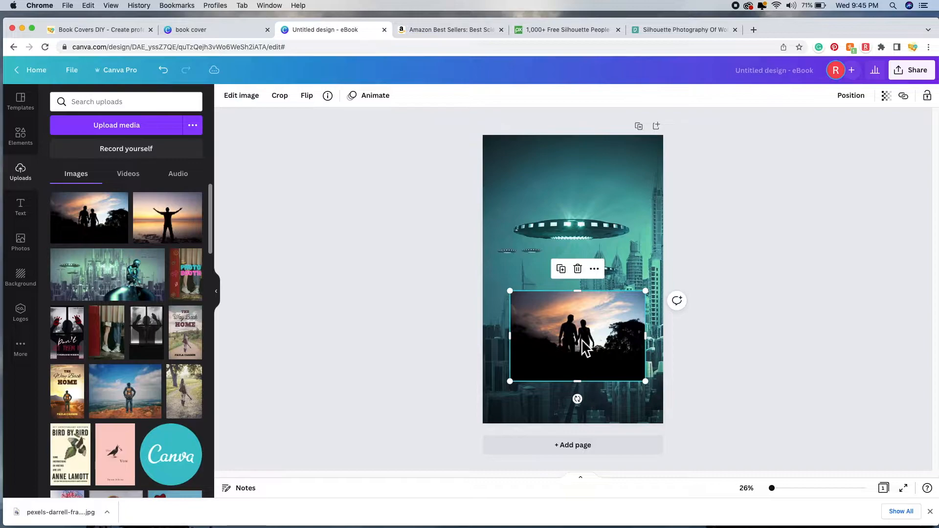
drag(645, 291, 662, 280)
drag(511, 281, 484, 281)
drag(582, 274, 584, 284)
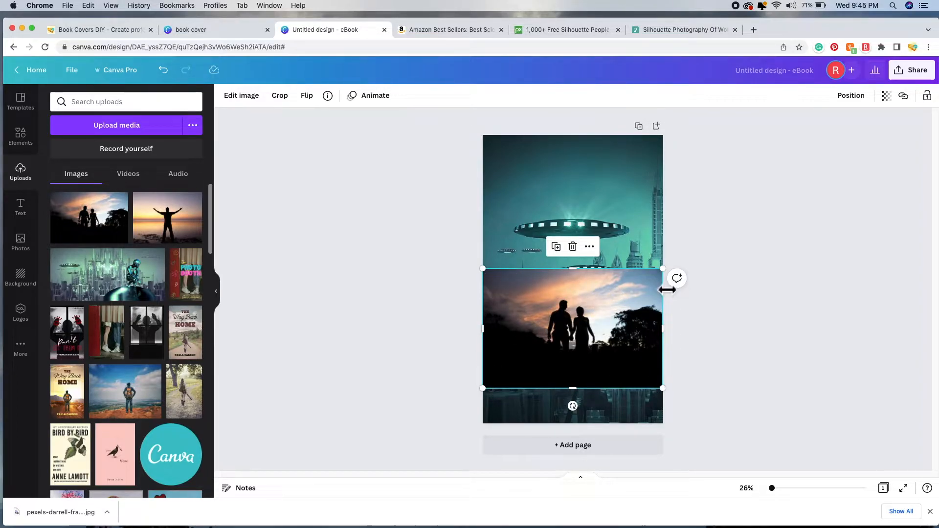
drag(577, 324, 578, 322)
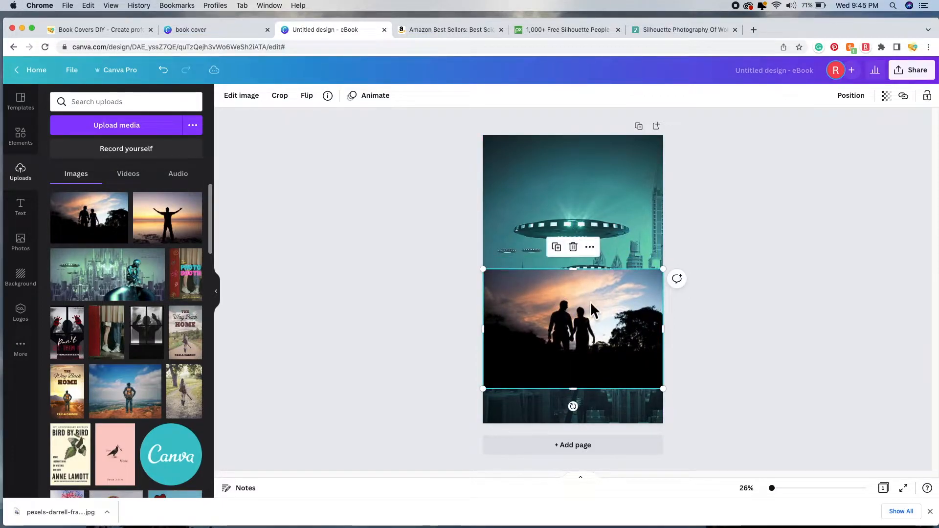
click(249, 103)
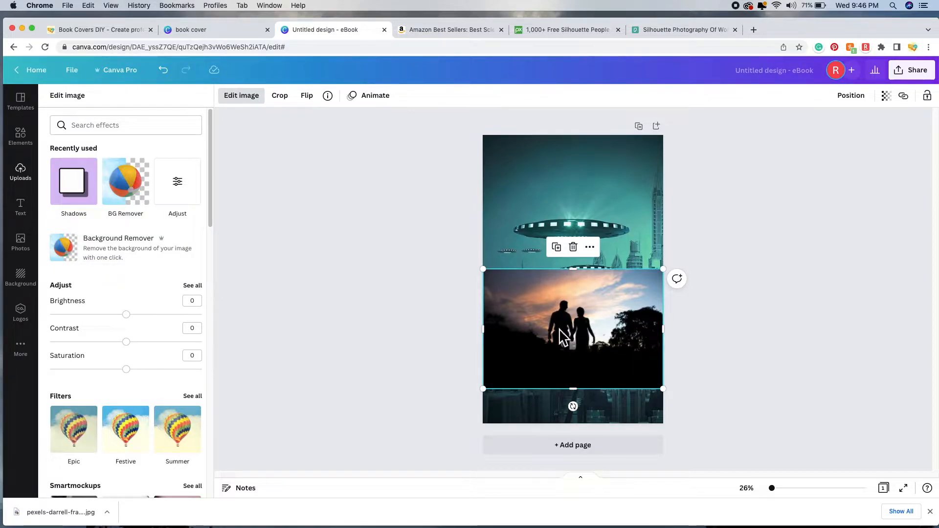
Step: Remove the couple photo's background with Background Remover and enlarge the cutout lower on the cover
click(183, 263)
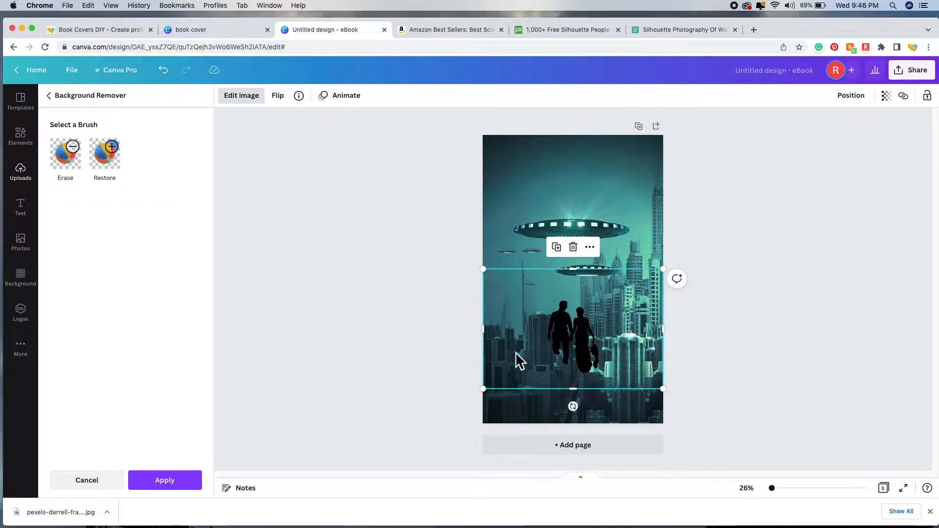
drag(483, 390, 458, 405)
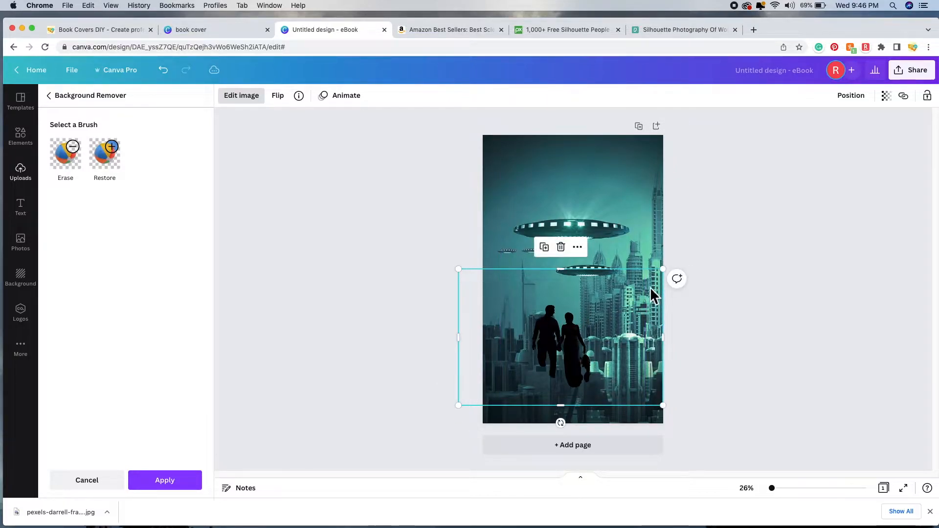
drag(672, 275, 714, 244)
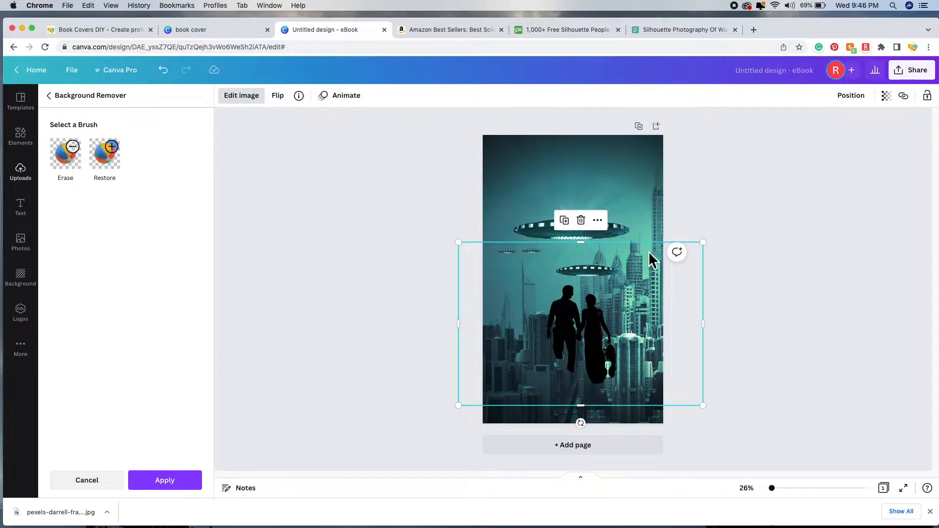
drag(647, 252, 647, 262)
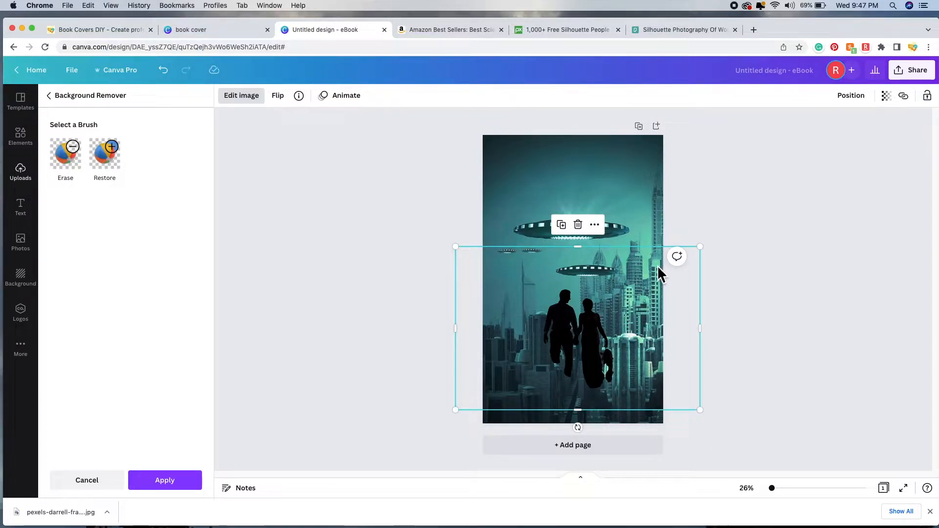
drag(701, 245, 724, 232)
drag(628, 265, 617, 296)
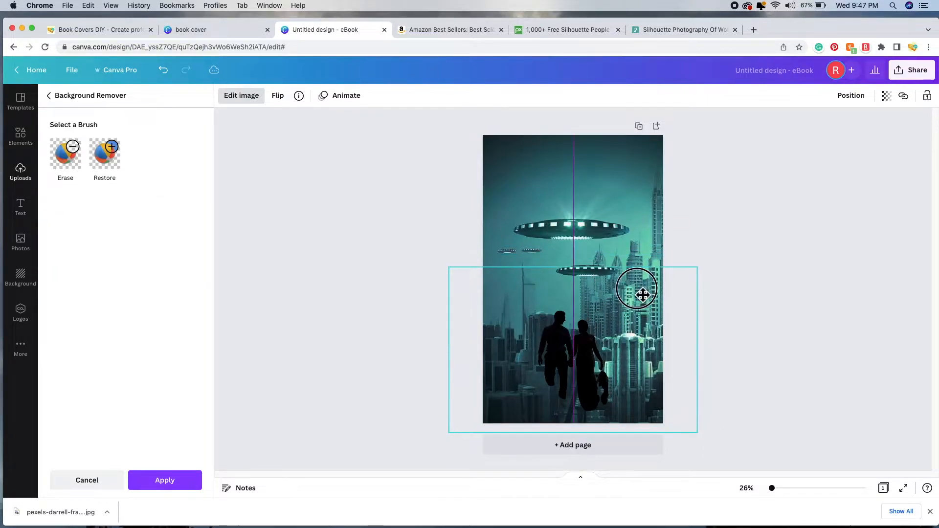
Step: Shrink and centre the silhouette cutout to fit the page width, then deselect it
drag(643, 297, 643, 296)
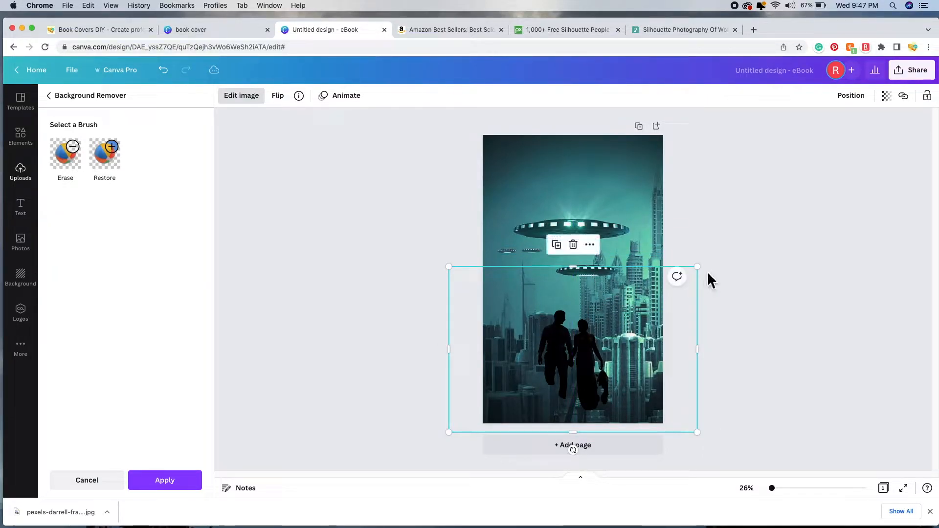
drag(708, 274, 677, 271)
drag(636, 298, 636, 291)
drag(692, 265, 672, 292)
mouse_move(619, 307)
mouse_down()
mouse_move(631, 308)
mouse_move(630, 294)
mouse_up()
drag(681, 272, 665, 294)
mouse_move(608, 327)
mouse_down()
mouse_move(625, 321)
mouse_move(610, 311)
mouse_up()
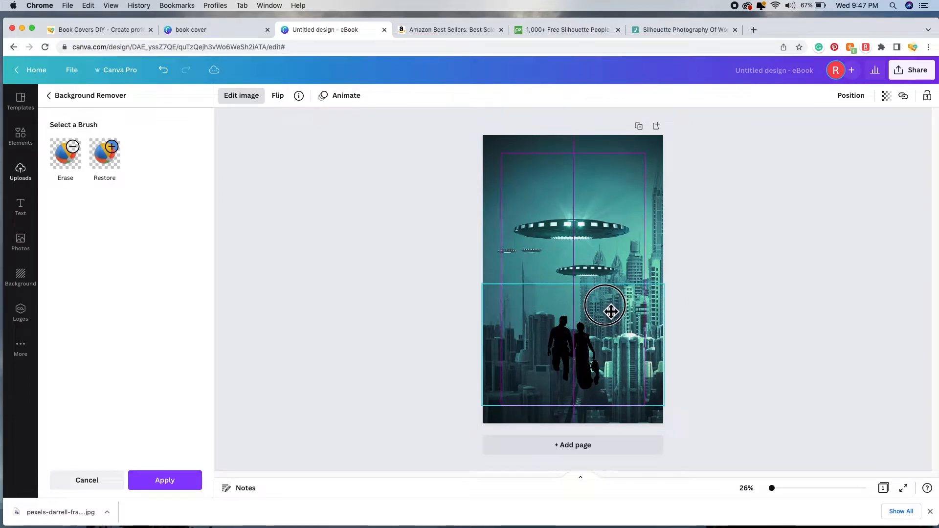
drag(611, 311, 610, 310)
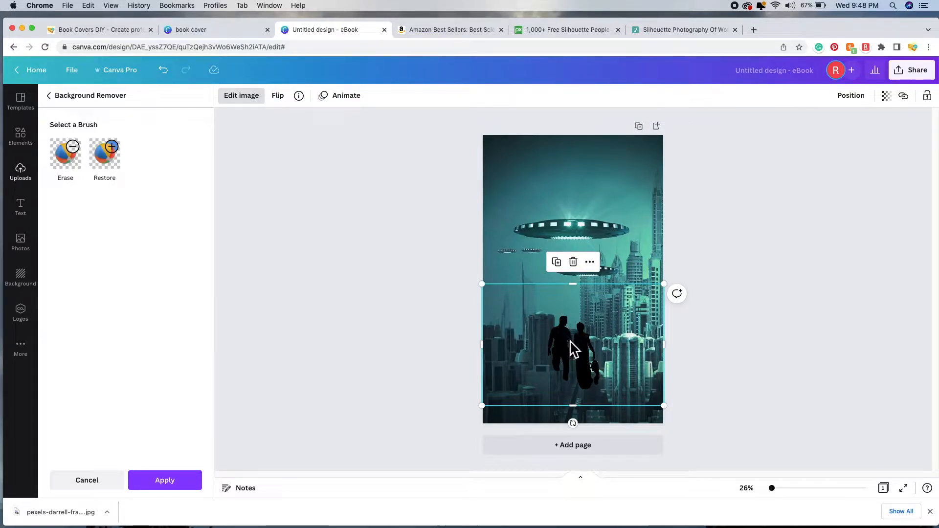
key(Escape)
click(758, 327)
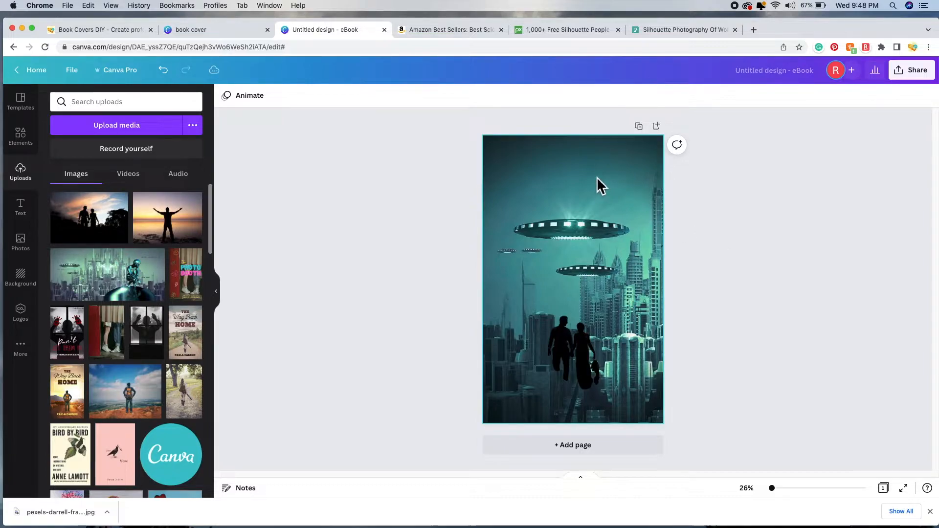
Step: Set the UFO-city background photo's transparency to 88
click(600, 165)
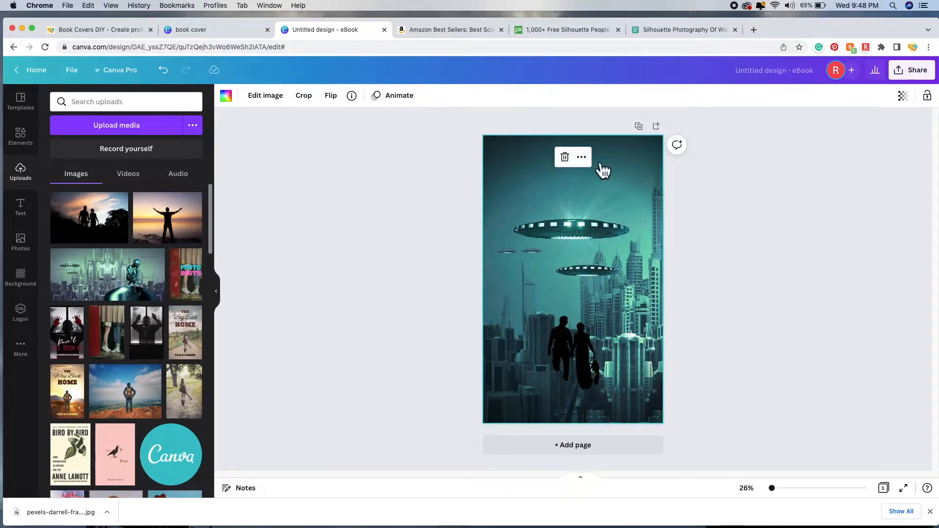
click(912, 104)
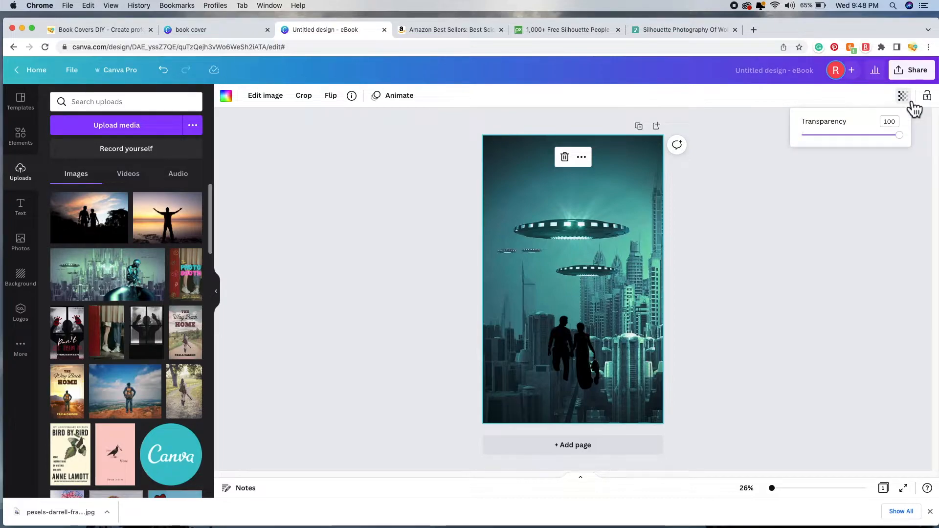
click(900, 136)
mouse_move(905, 141)
mouse_down()
mouse_move(896, 142)
mouse_move(905, 149)
mouse_move(814, 148)
mouse_move(921, 155)
mouse_move(897, 153)
mouse_up()
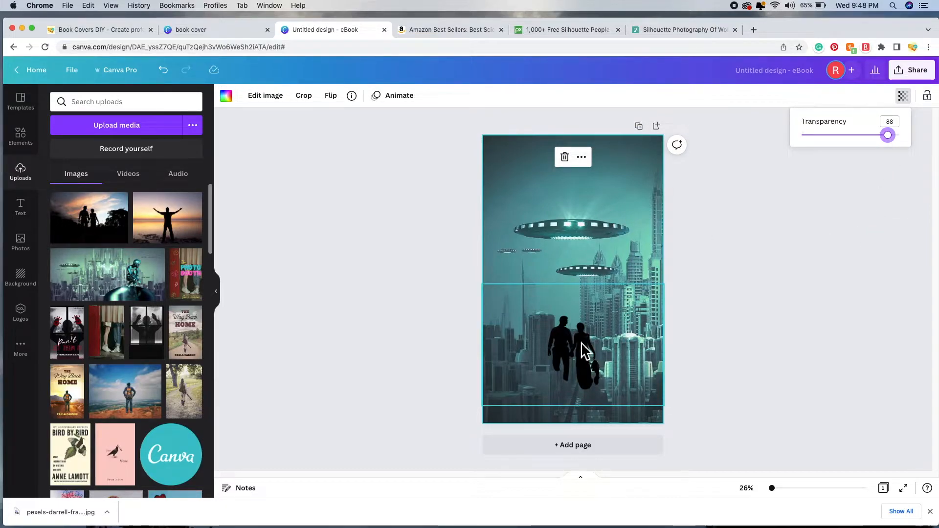
click(732, 292)
click(732, 291)
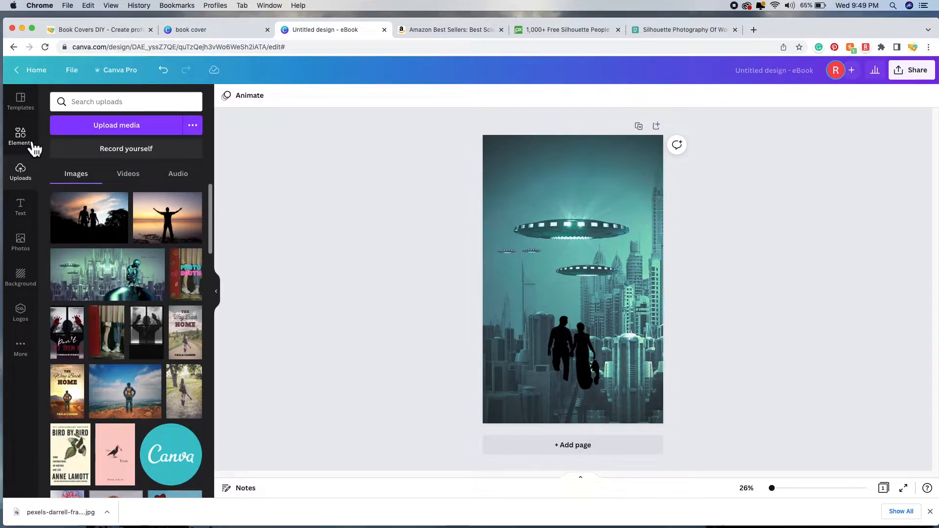
Step: Search Elements for 'hill' and add the green hill graphic to the cover
click(31, 144)
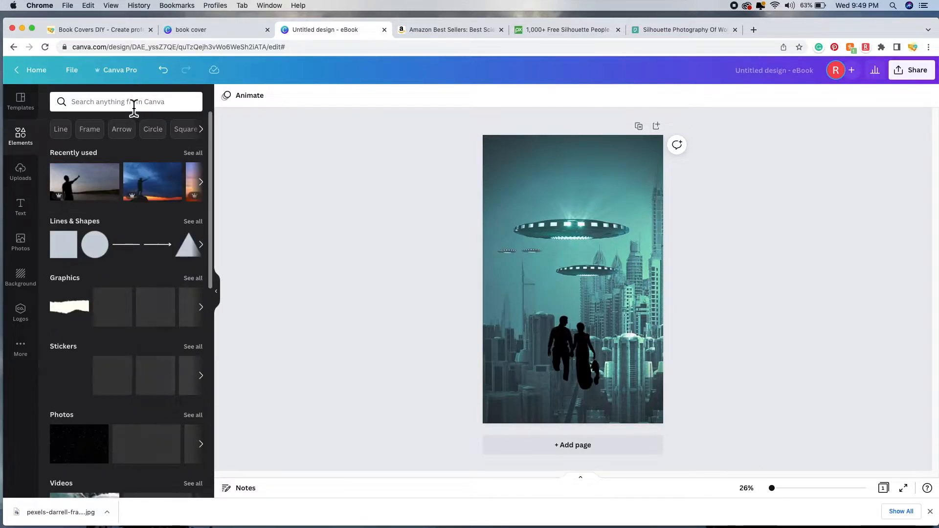
click(134, 101)
text(hill)
key(Return)
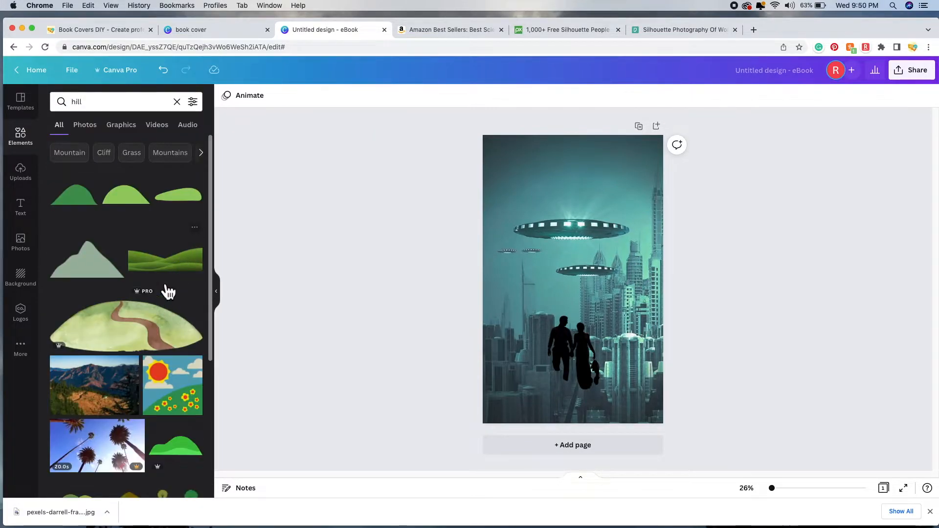
scroll(183, 266, down, 10)
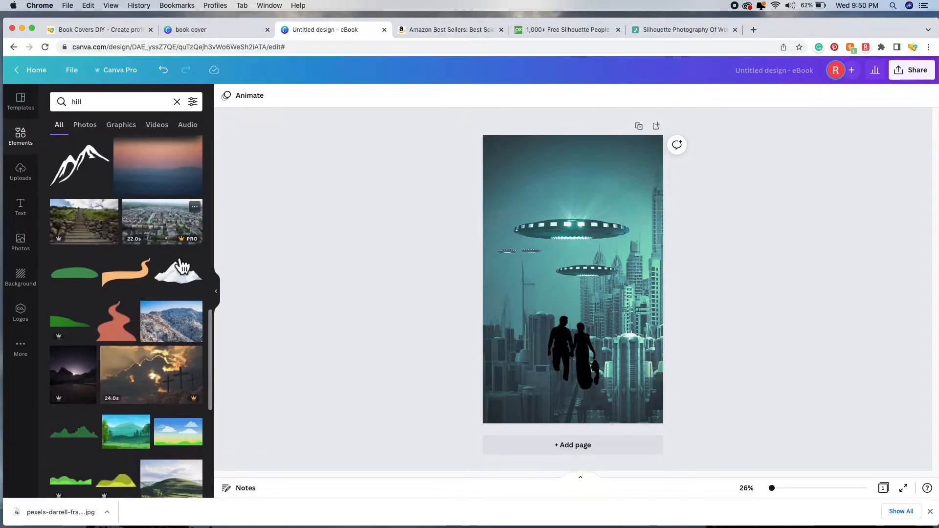
scroll(182, 266, down, 1)
scroll(131, 325, down, 4)
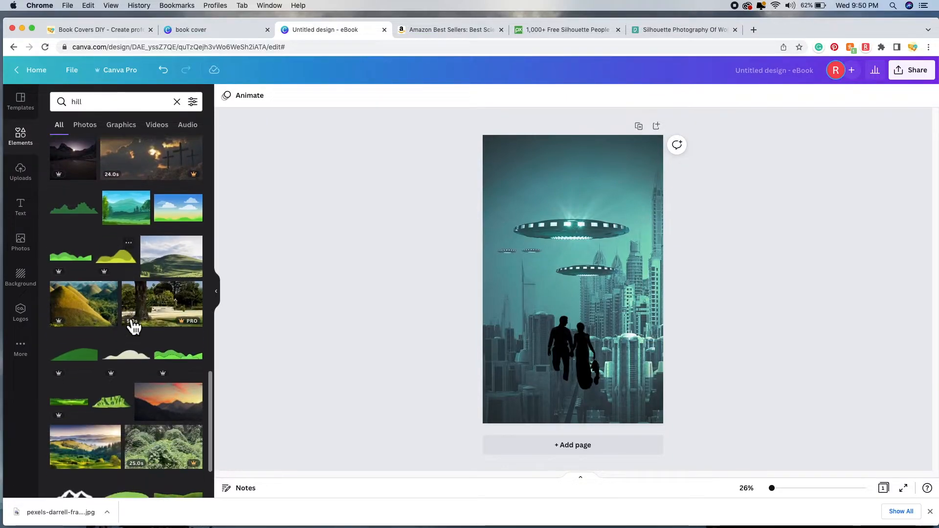
scroll(132, 324, down, 4)
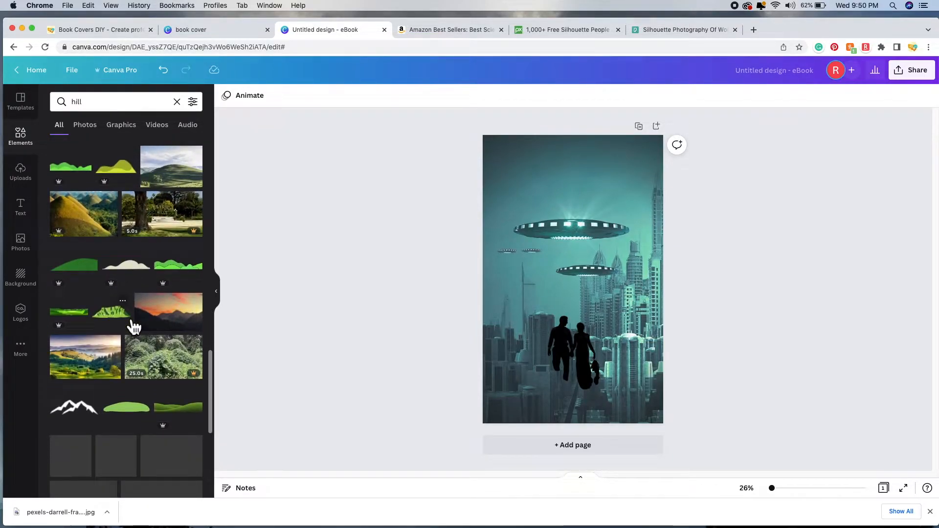
click(139, 402)
Step: Stretch the green hill across the cover's bottom edge beneath the couple's feet
drag(576, 276, 467, 403)
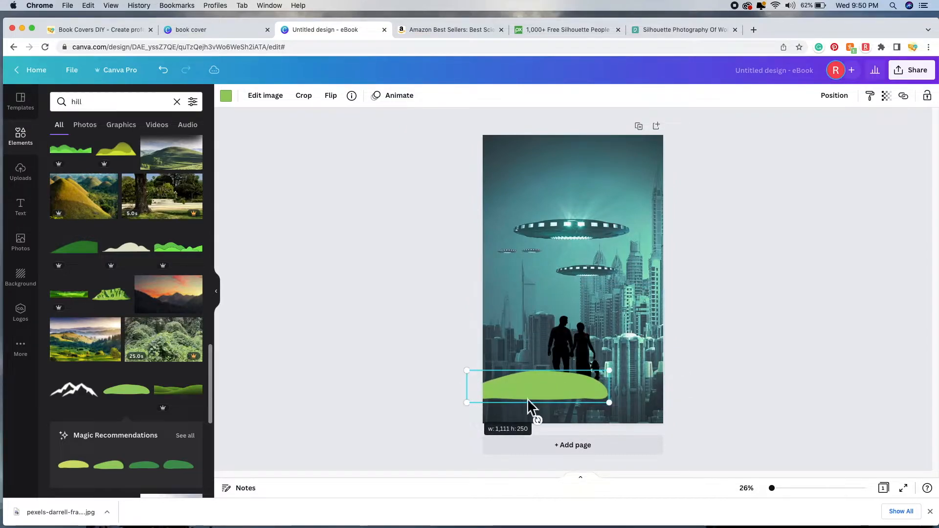
drag(614, 406, 665, 415)
drag(691, 422, 695, 423)
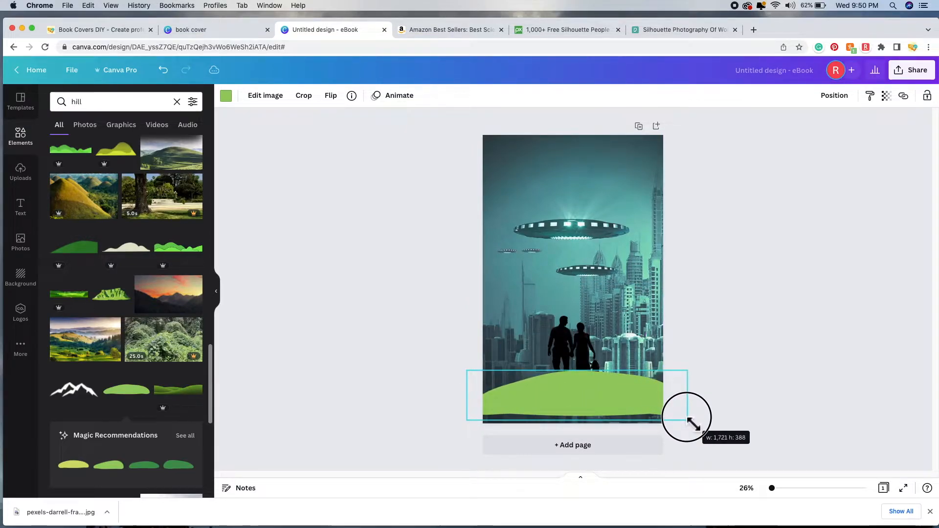
drag(462, 377, 441, 375)
drag(570, 396, 570, 407)
drag(446, 382, 412, 350)
drag(700, 378, 709, 373)
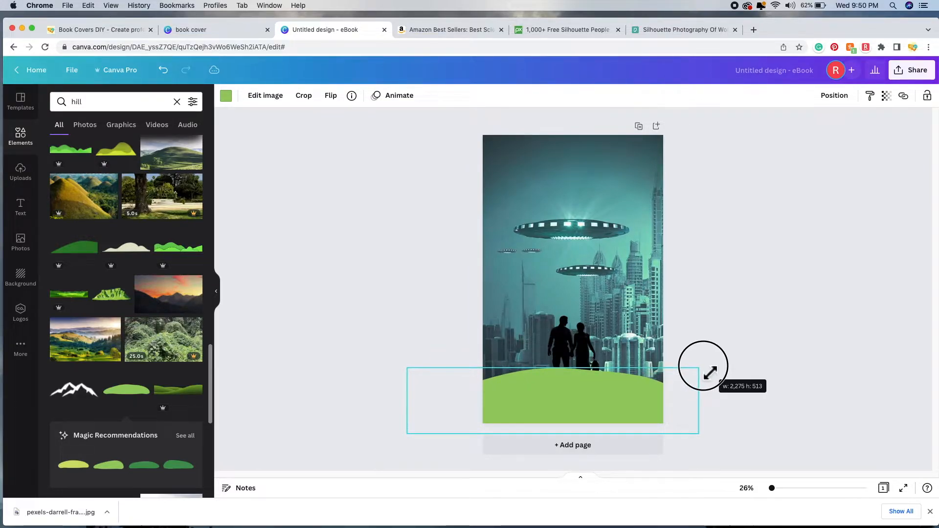
drag(710, 373, 710, 373)
mouse_move(622, 395)
mouse_down()
mouse_move(647, 398)
mouse_move(629, 396)
mouse_up()
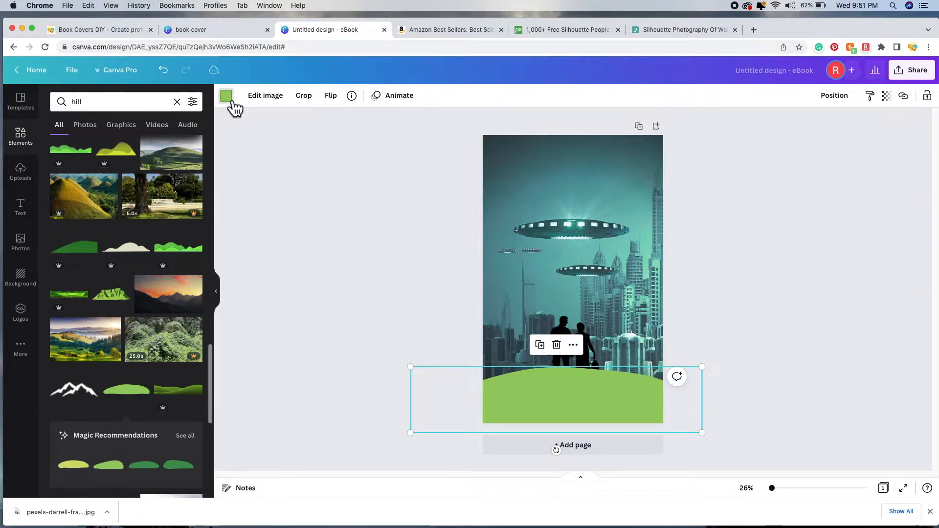
Step: Recolour the hill black and nudge it lower along the page bottom
click(231, 105)
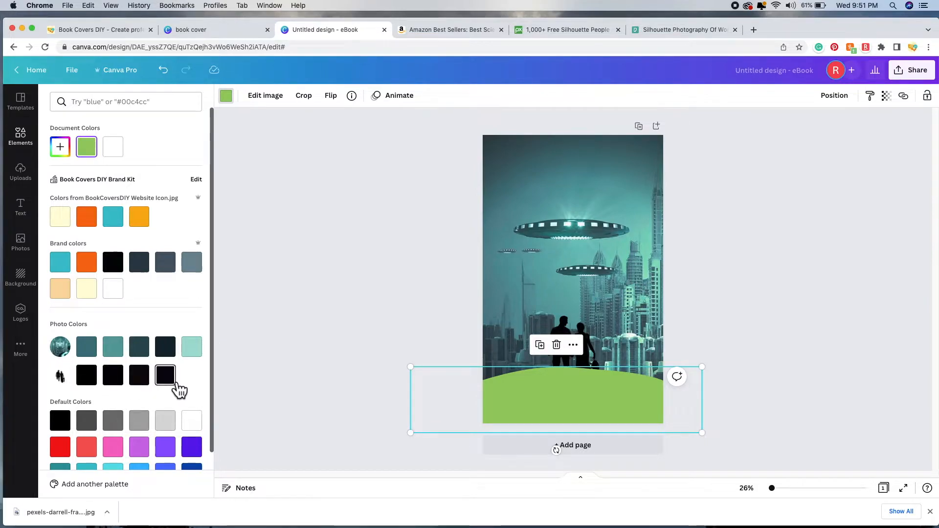
click(88, 379)
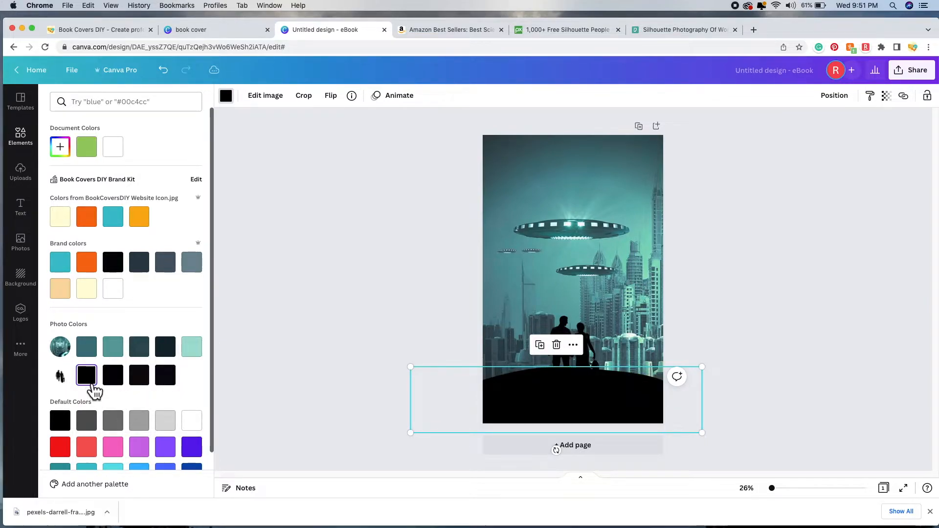
click(362, 318)
click(793, 287)
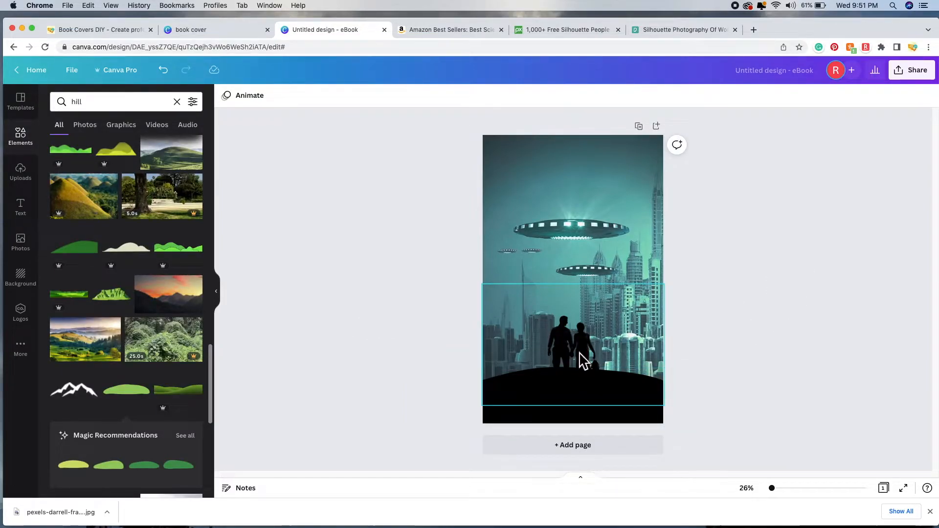
click(564, 398)
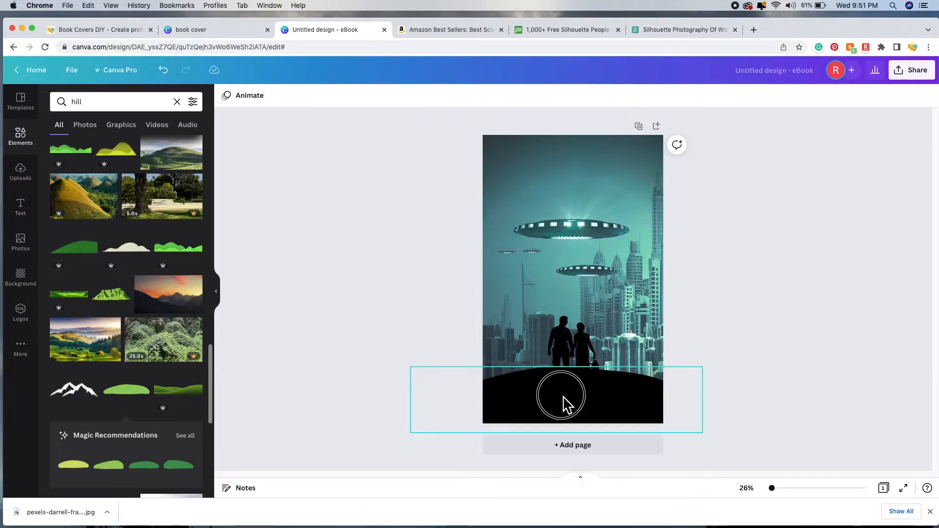
drag(564, 398, 567, 410)
Step: Lower the couple silhouette onto the hill and fade it to about 85 transparency
click(730, 321)
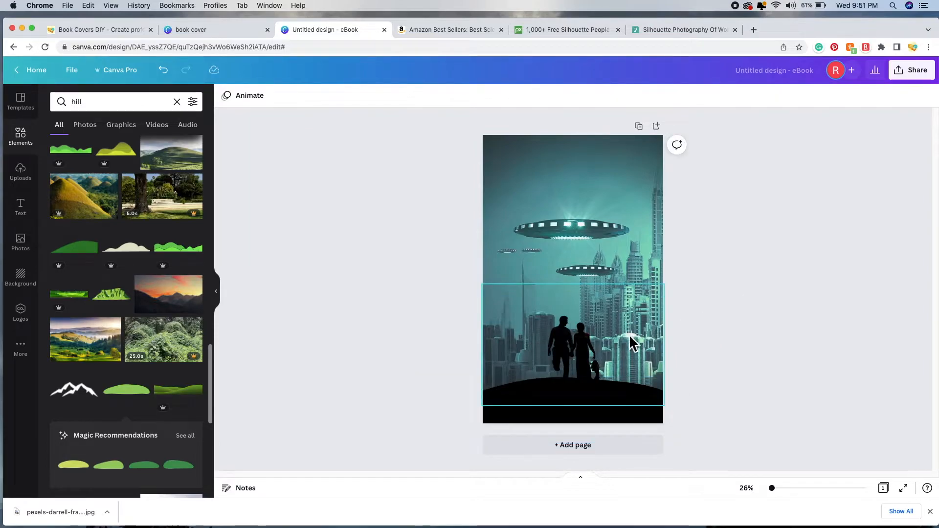
drag(591, 342, 589, 357)
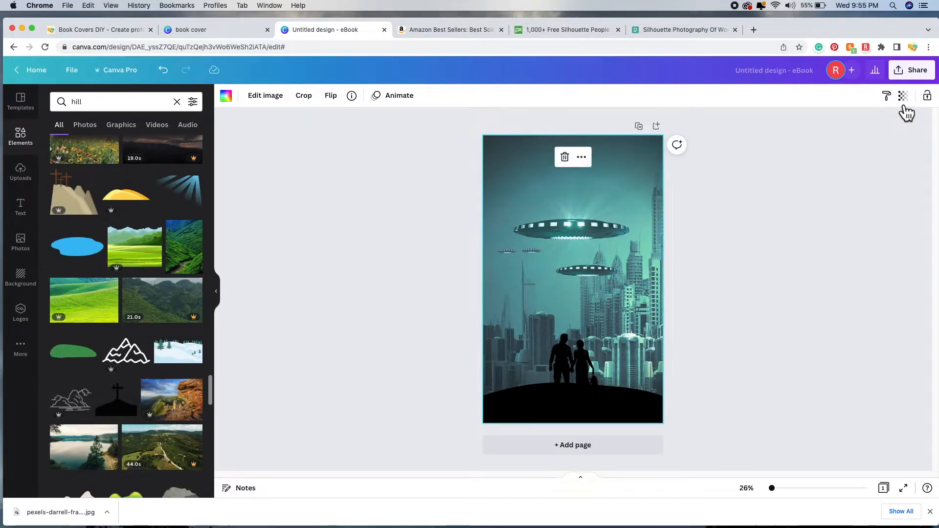
click(903, 98)
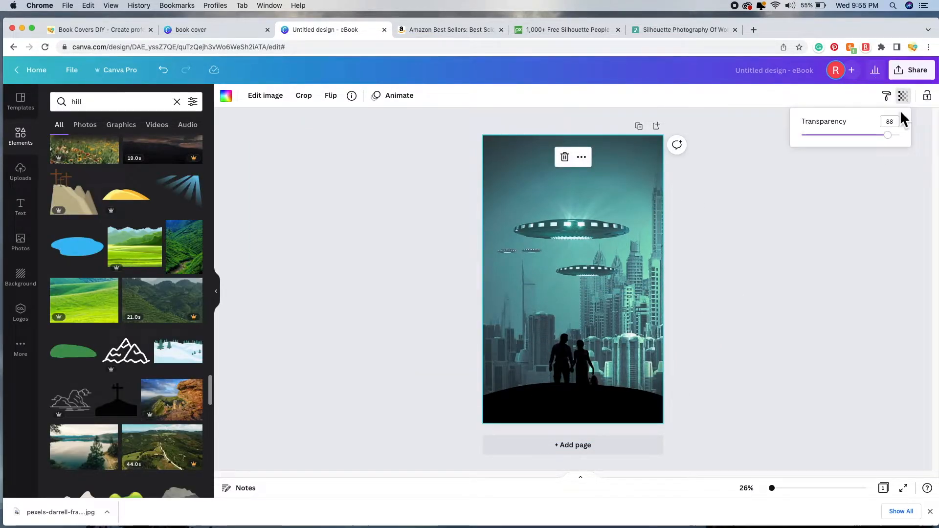
drag(896, 136, 885, 136)
click(781, 255)
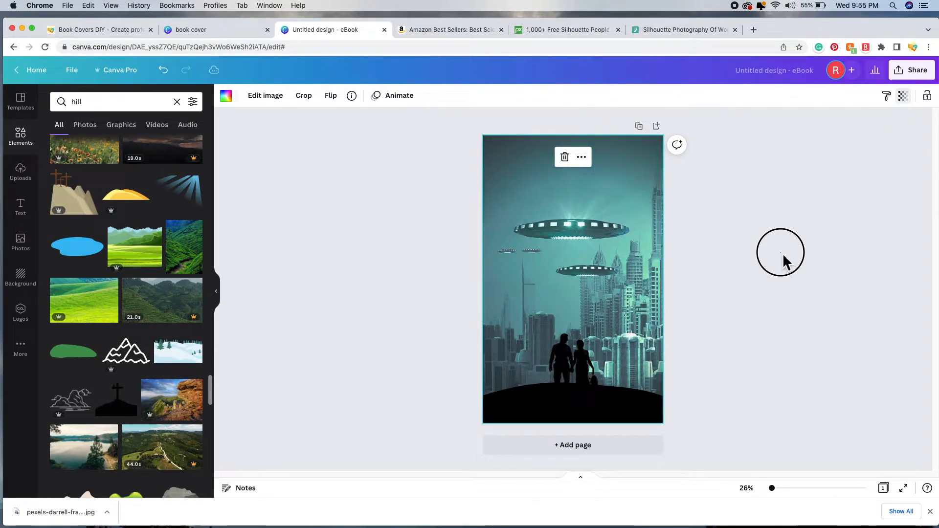
click(780, 259)
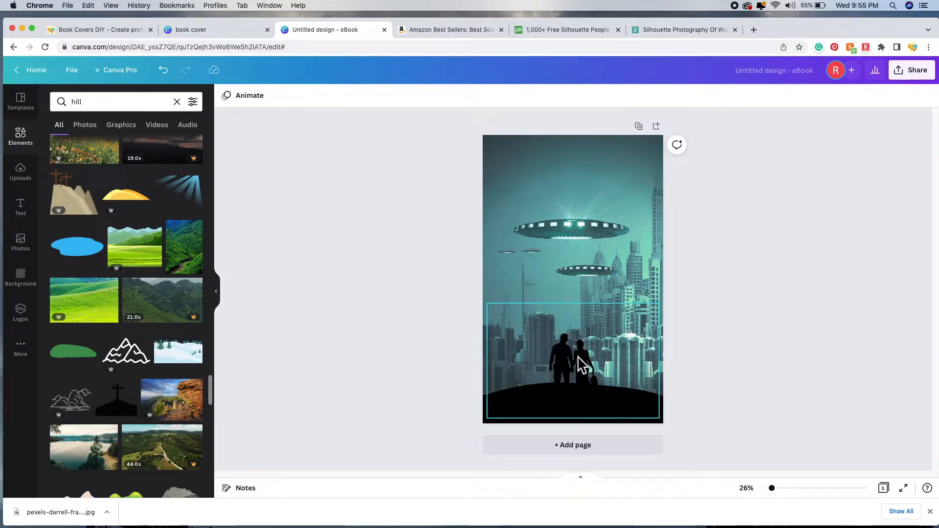
click(581, 364)
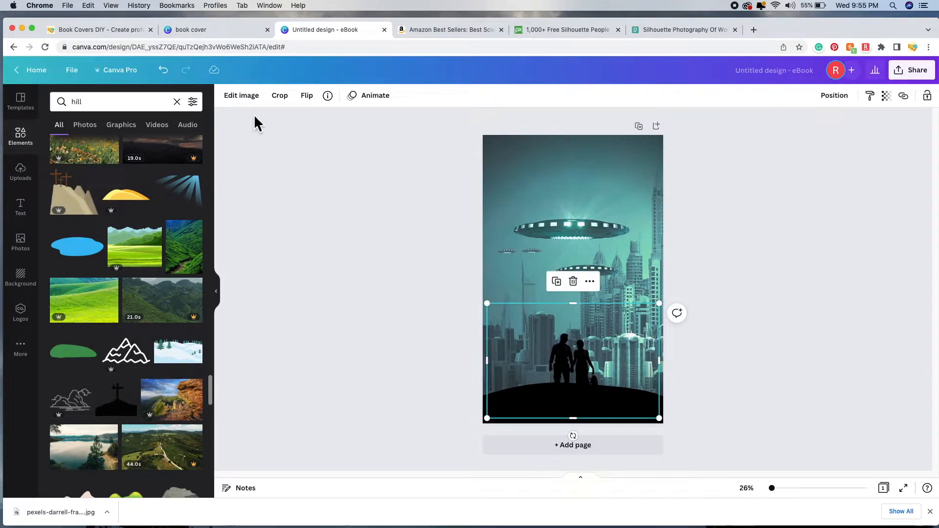
Step: Apply the Glow style from Edit image's Shadows to the couple silhouette
click(252, 100)
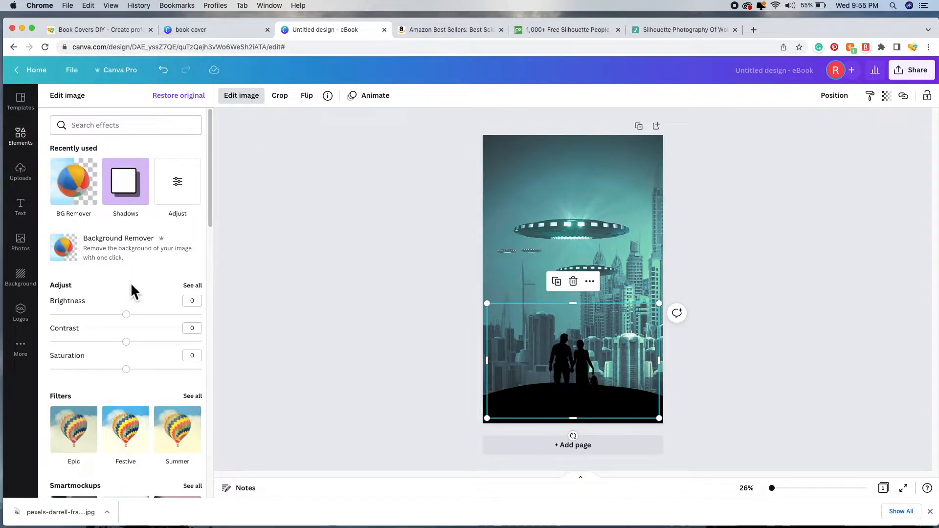
scroll(139, 283, down, 5)
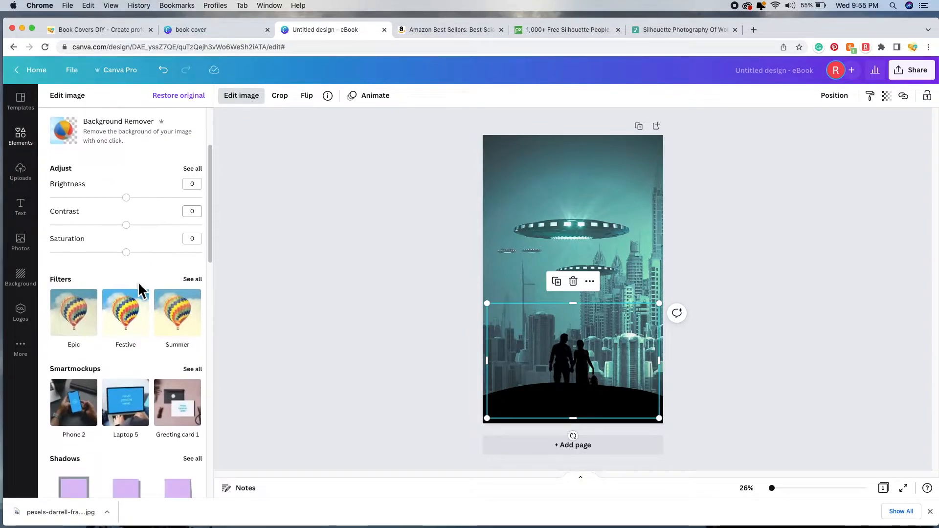
scroll(138, 282, down, 2)
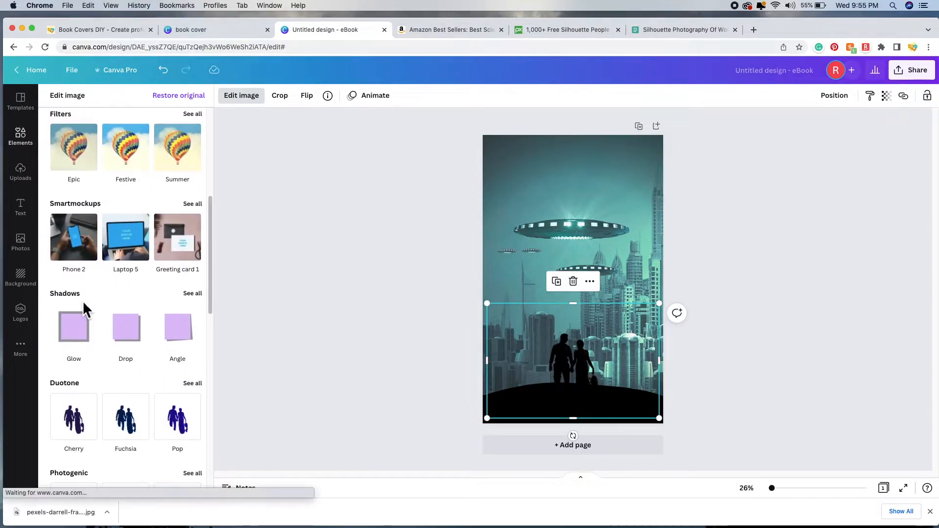
click(193, 294)
click(133, 156)
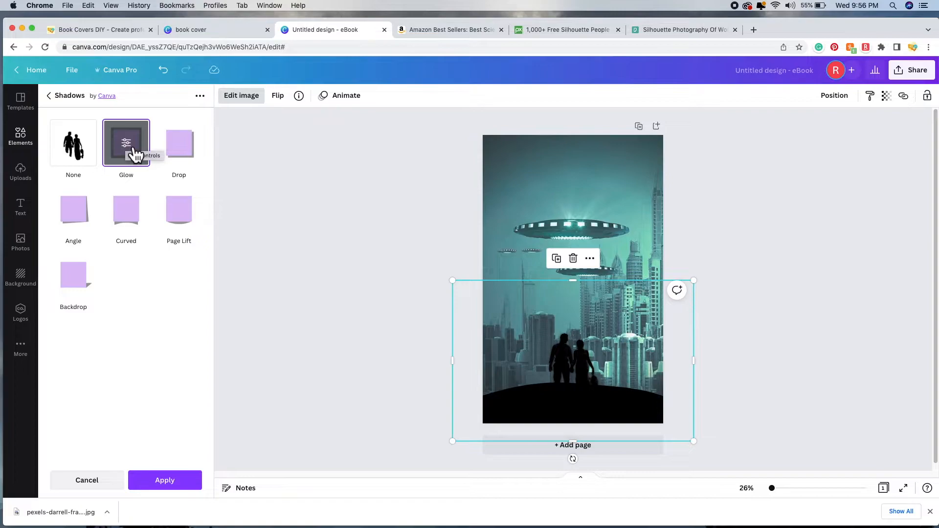
Step: Change the silhouette's glow colour to white
click(134, 153)
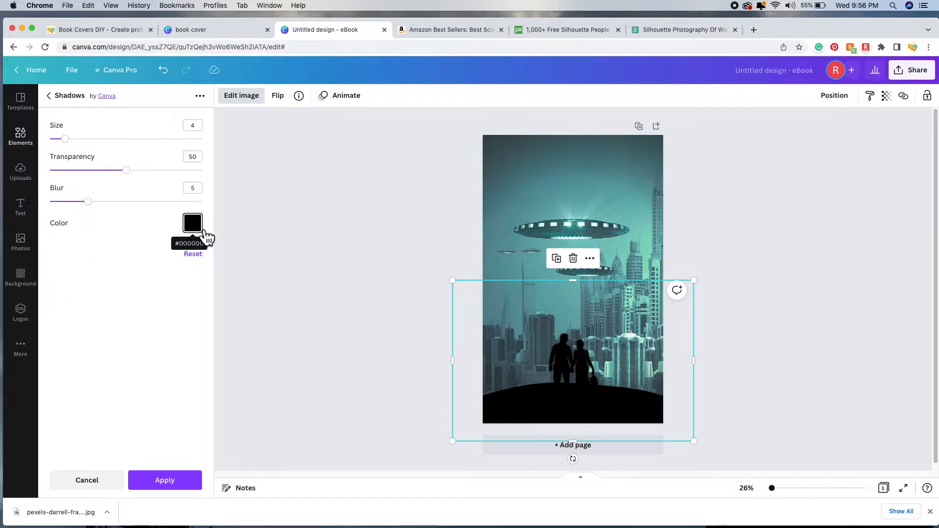
click(205, 235)
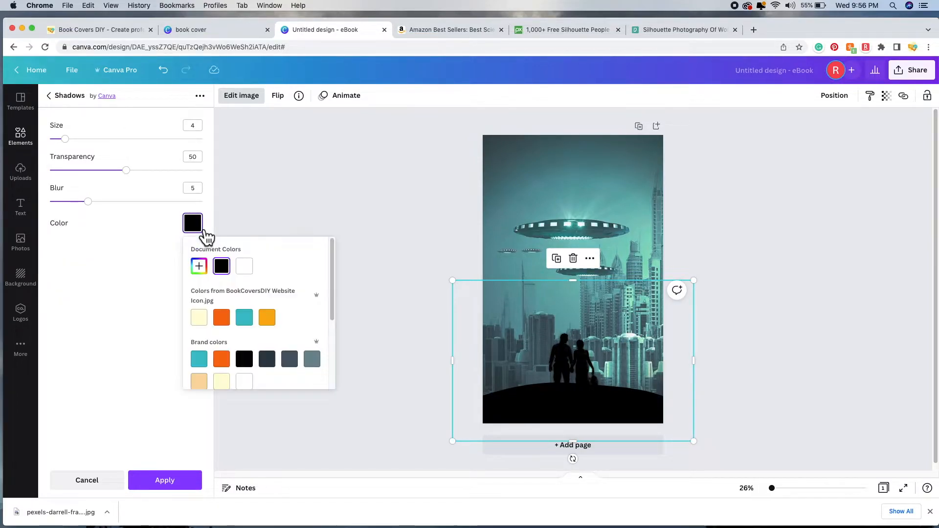
click(244, 266)
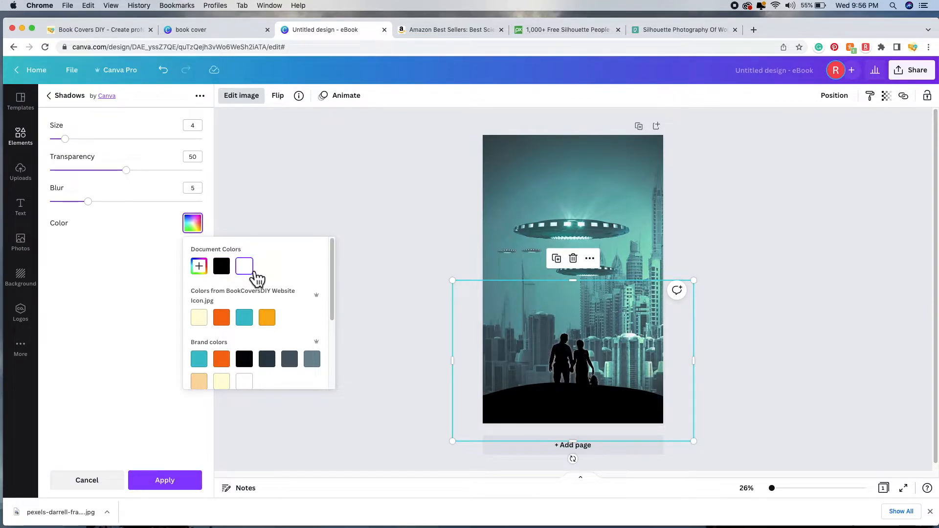
click(134, 311)
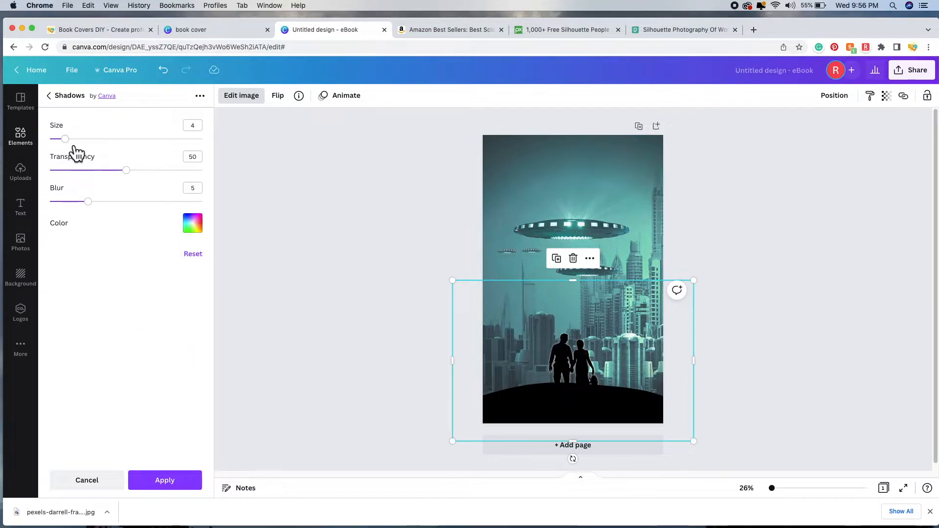
Step: Set the glow's size, transparency and blur to 20 each and apply it
drag(89, 201, 172, 215)
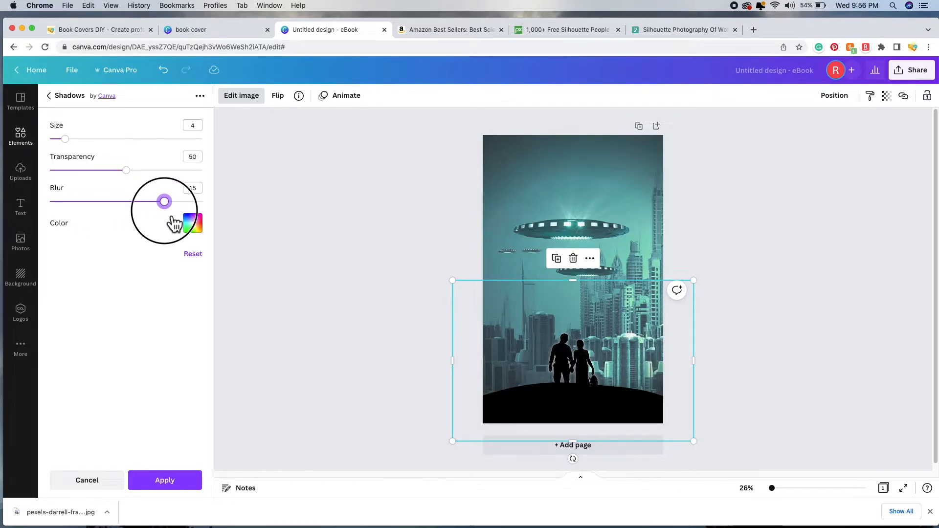
drag(131, 183, 87, 184)
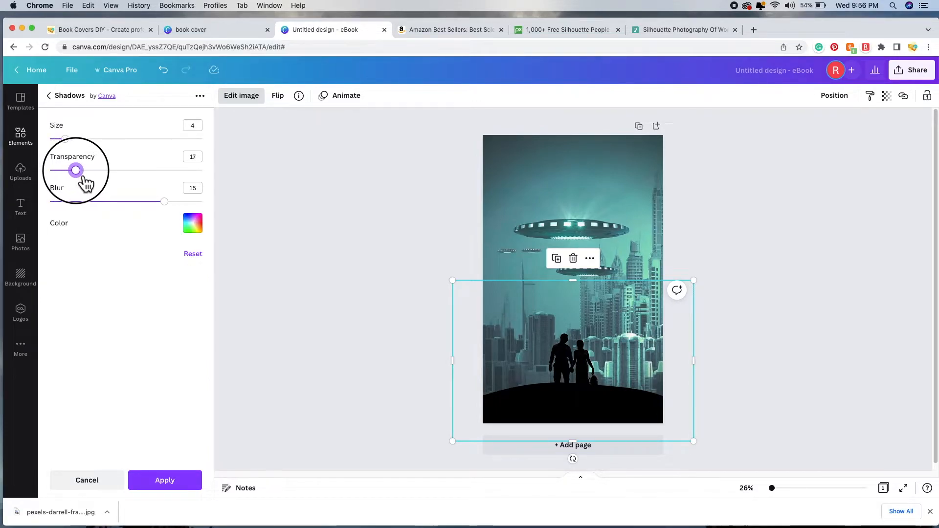
drag(71, 146, 213, 156)
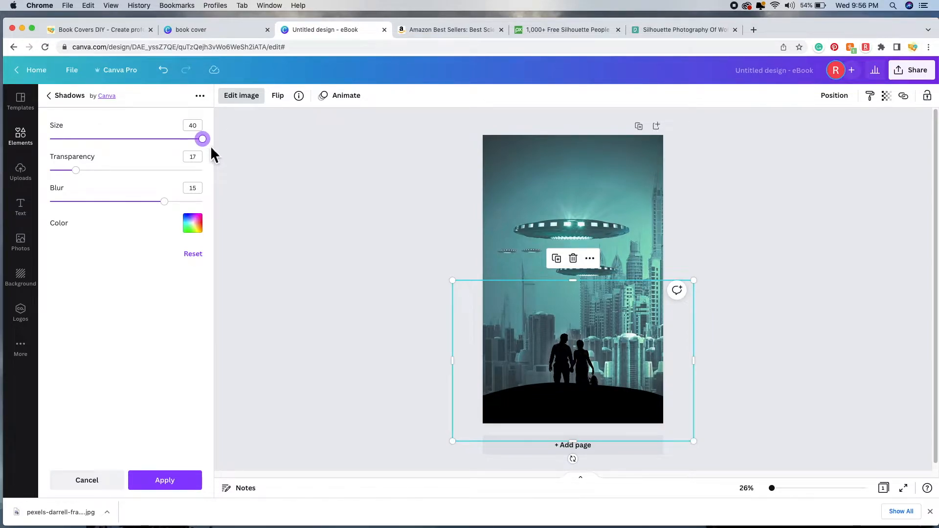
drag(210, 149, 134, 153)
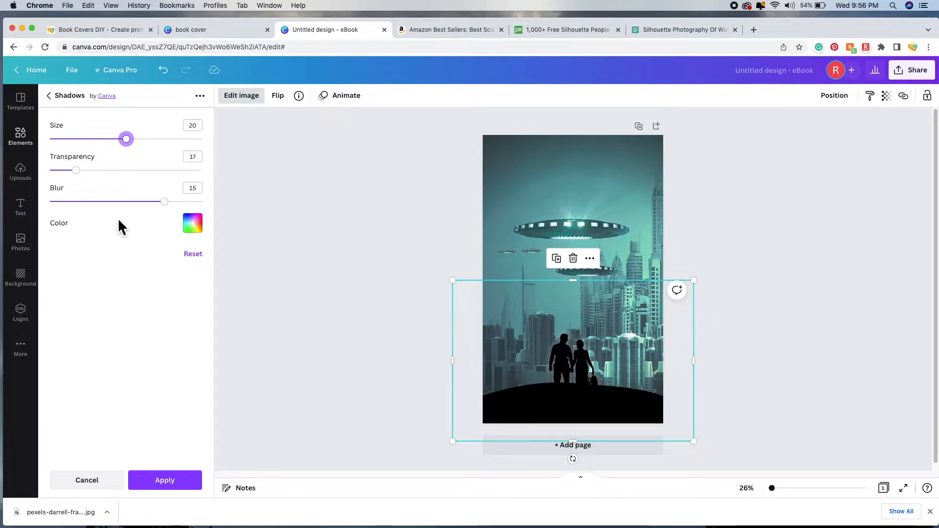
drag(76, 170, 90, 184)
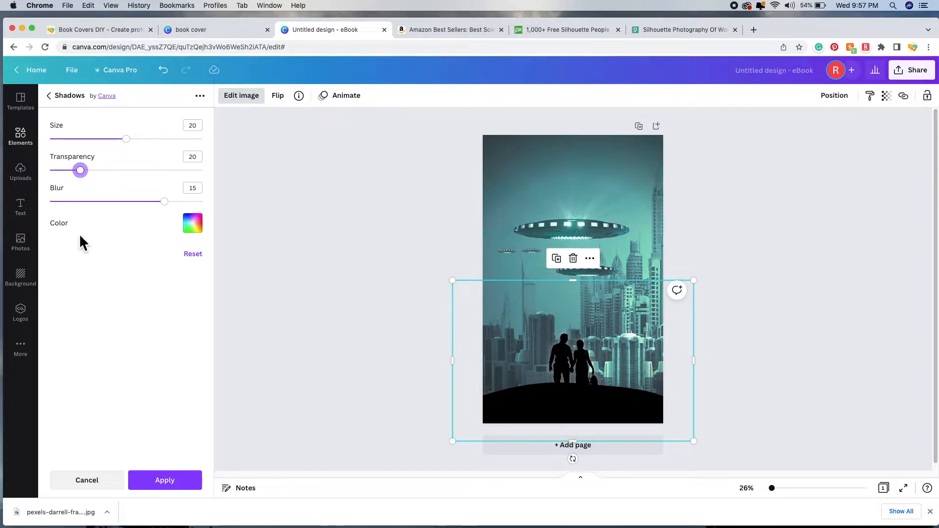
drag(165, 202, 50, 212)
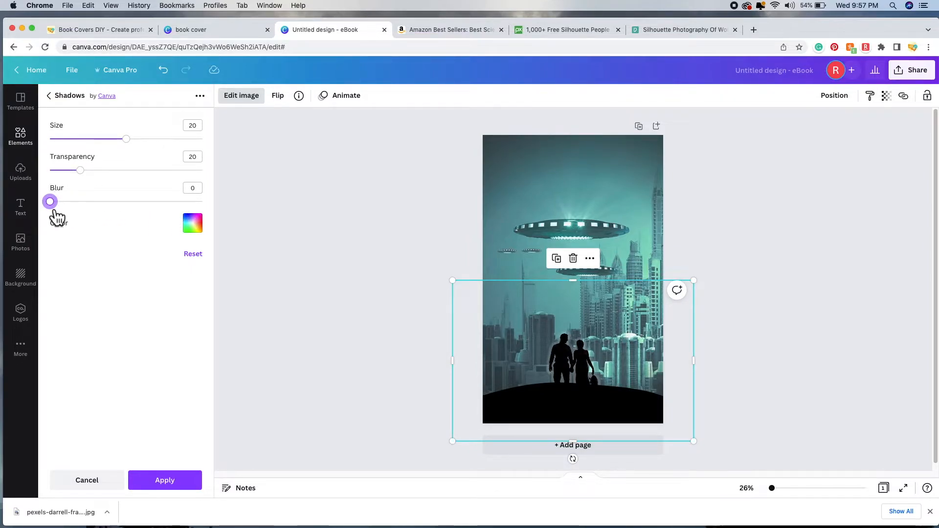
drag(58, 209, 213, 209)
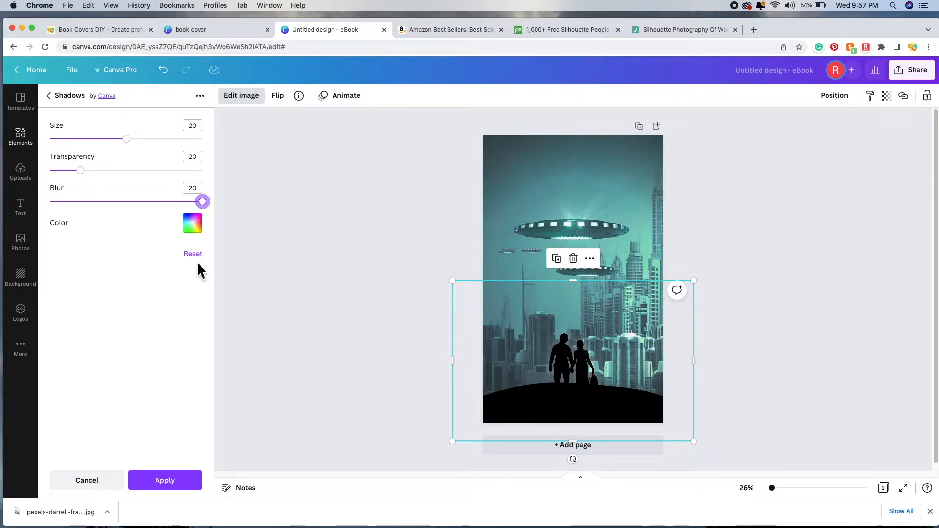
click(167, 478)
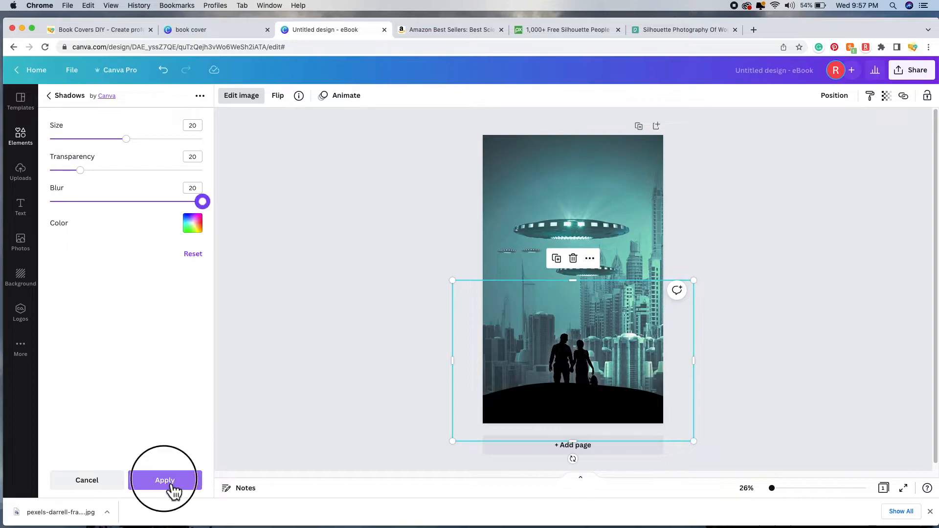
click(333, 307)
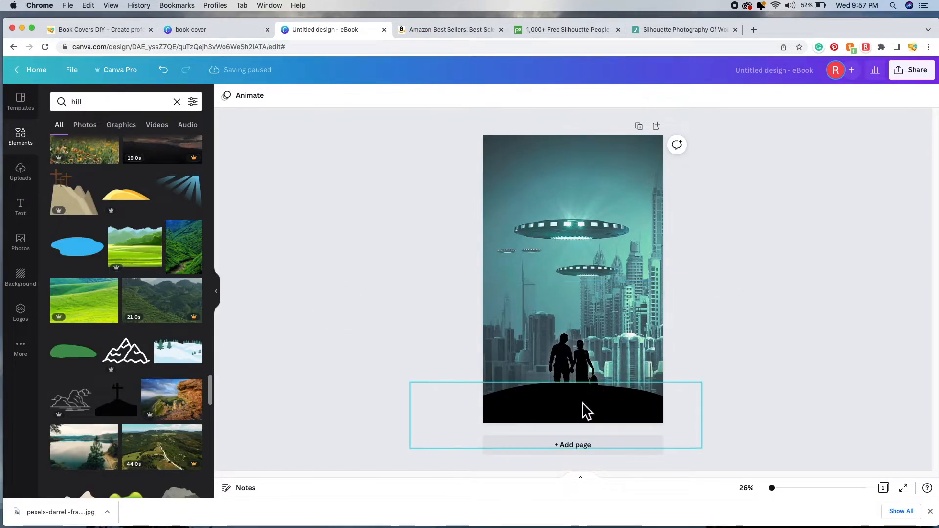
scroll(126, 142, up, 10)
click(120, 104)
double_click(120, 105)
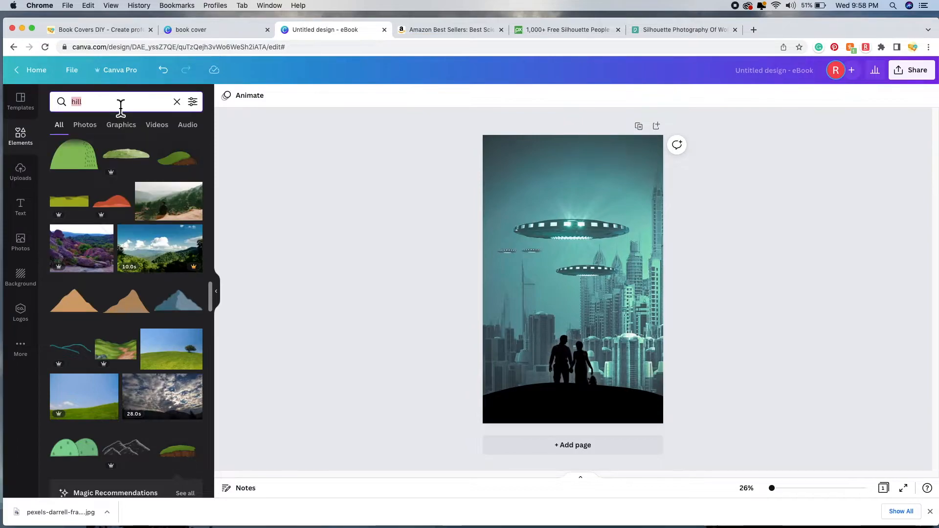
text(mound)
key(Return)
scroll(149, 241, down, 5)
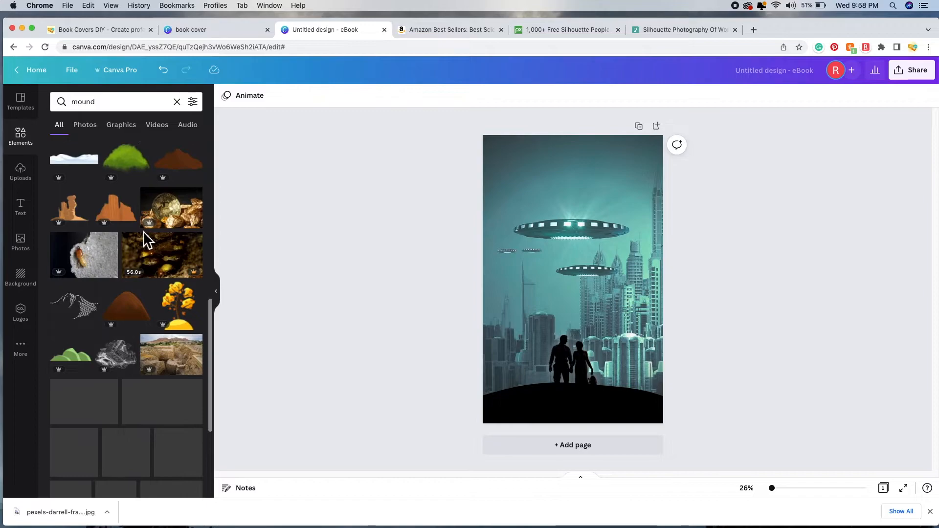
scroll(148, 241, down, 5)
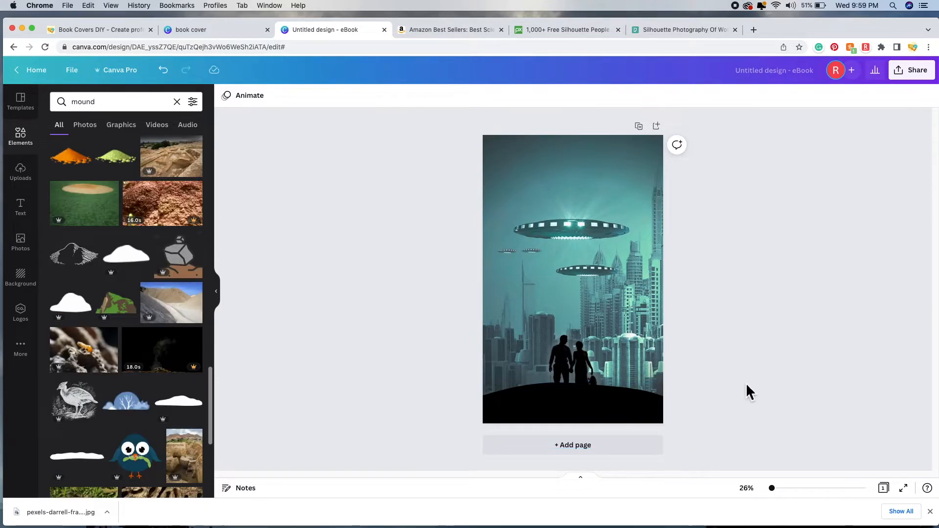
click(583, 411)
drag(587, 398, 591, 170)
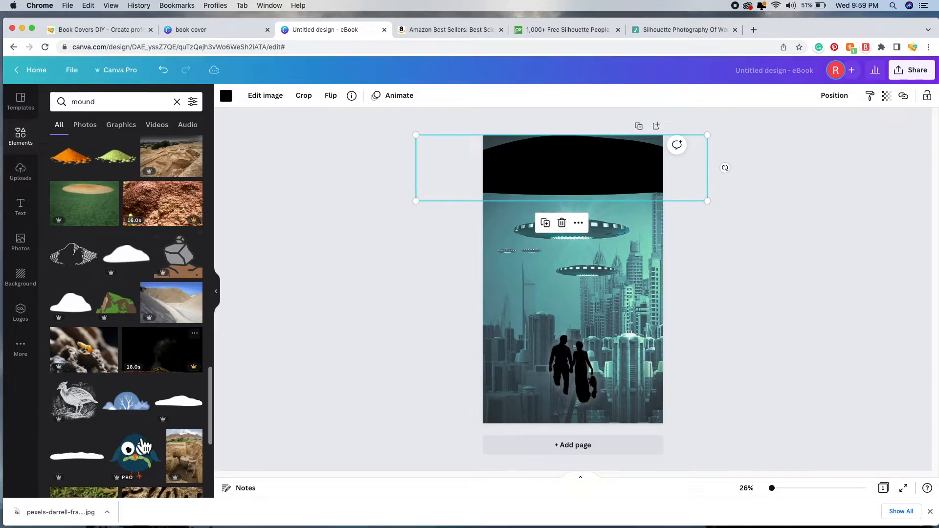
scroll(117, 328, up, 3)
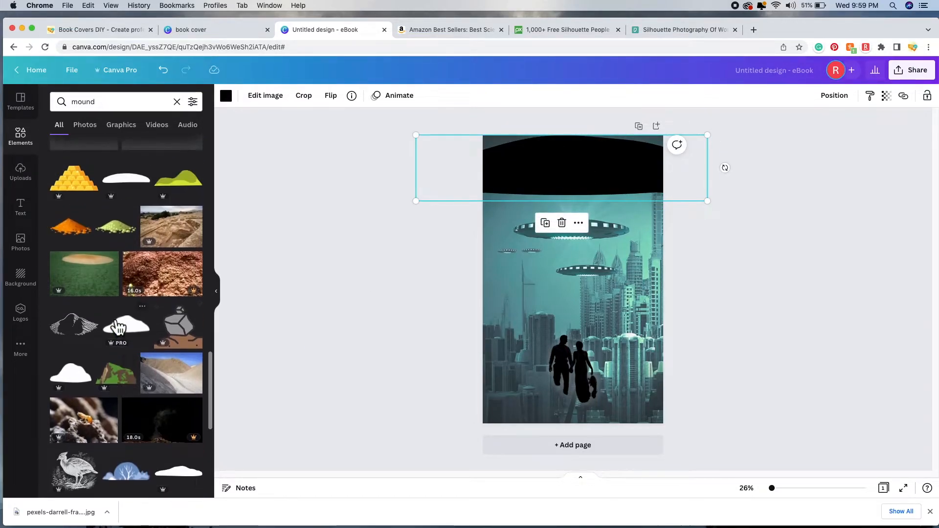
scroll(184, 304, down, 1)
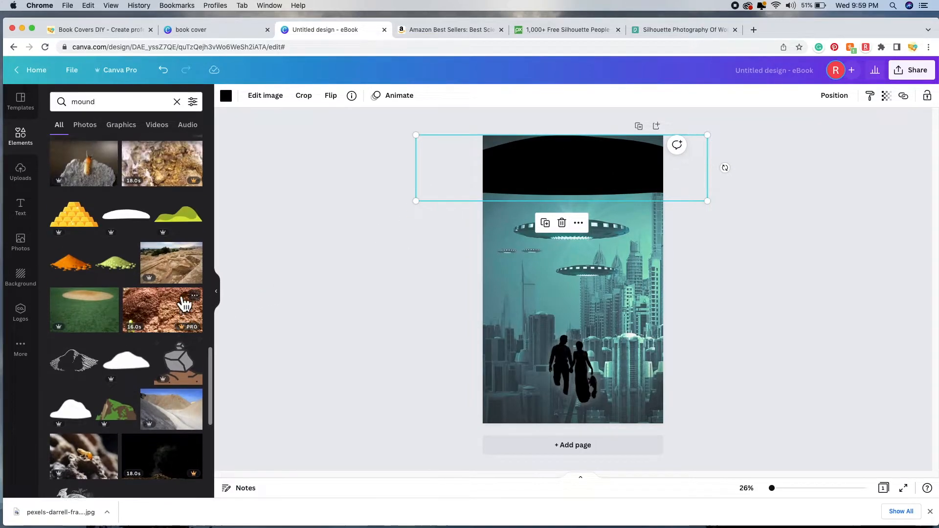
scroll(183, 304, down, 1)
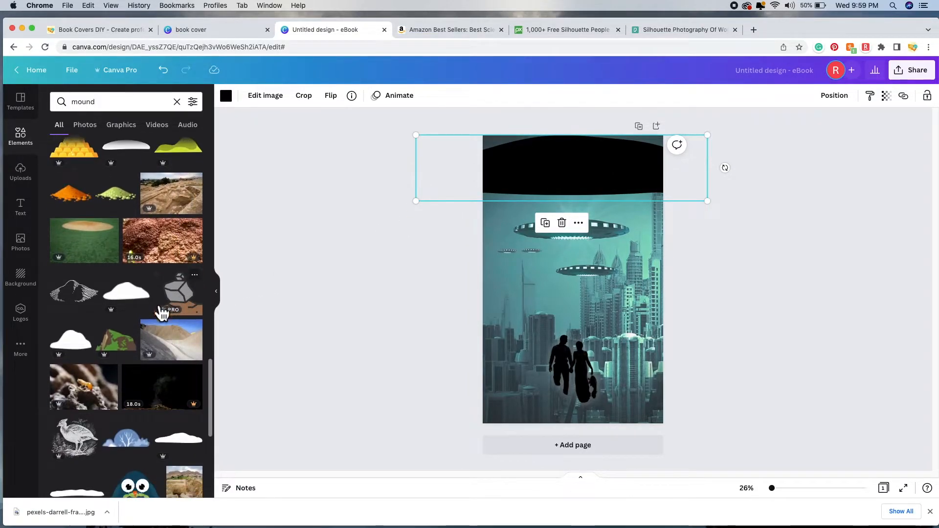
click(133, 298)
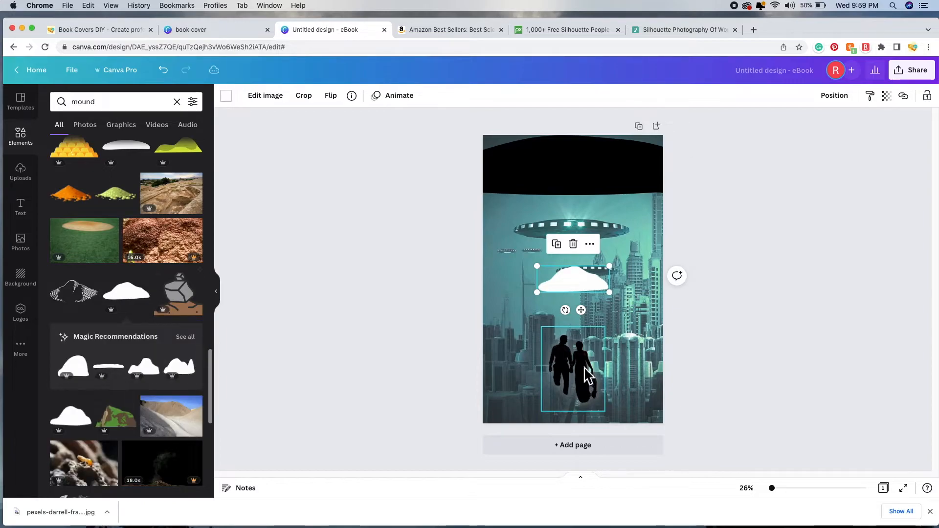
drag(542, 300, 593, 407)
drag(637, 376, 631, 404)
drag(668, 379, 701, 367)
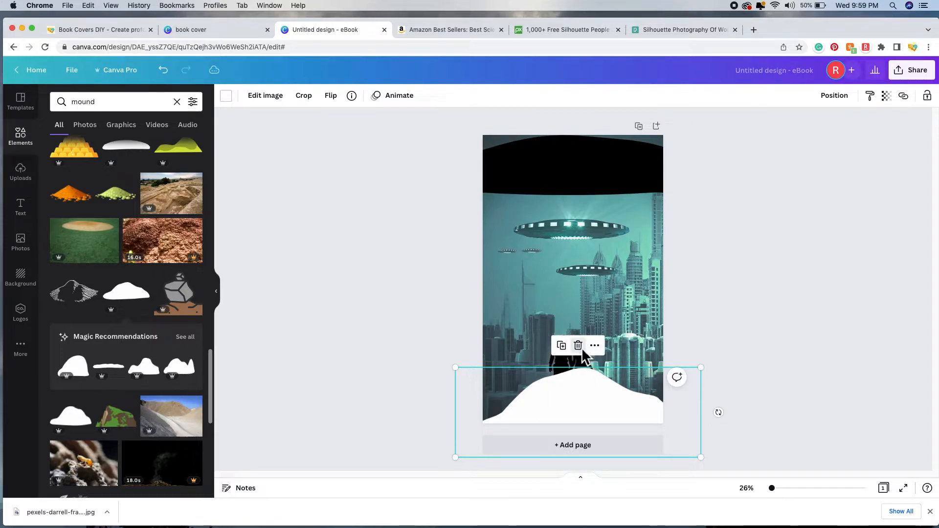
key(Delete)
scroll(169, 391, down, 1)
scroll(169, 391, down, 5)
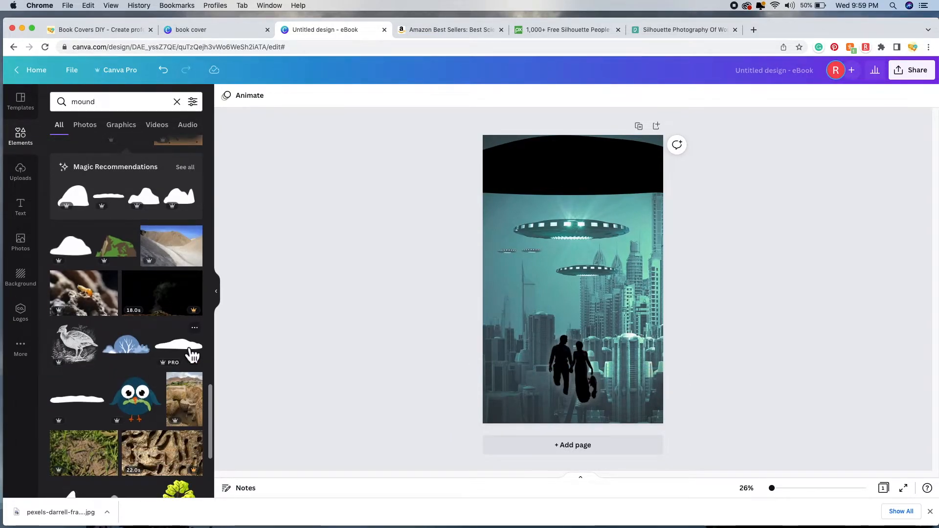
Step: Add a mound graphic, enlarge it along the cover's bottom edge, and colour it black
click(179, 345)
drag(535, 289, 443, 340)
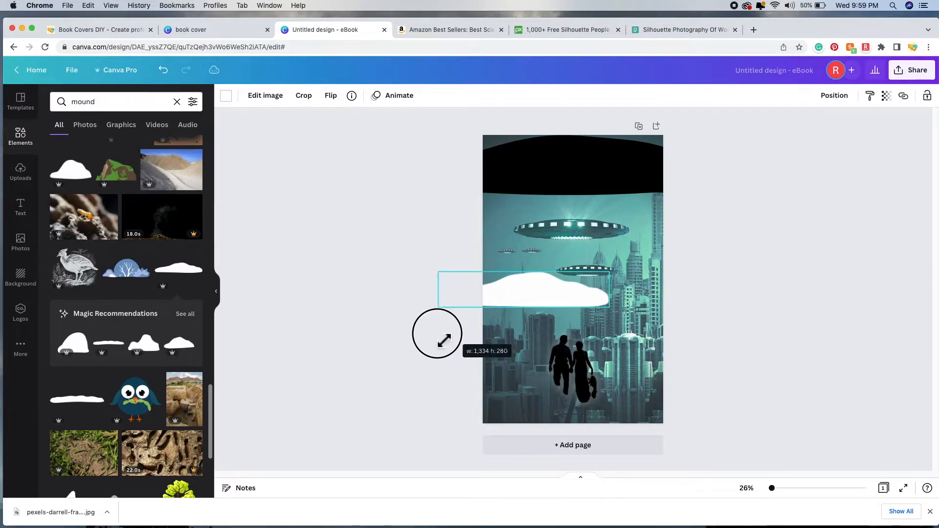
drag(550, 299, 572, 399)
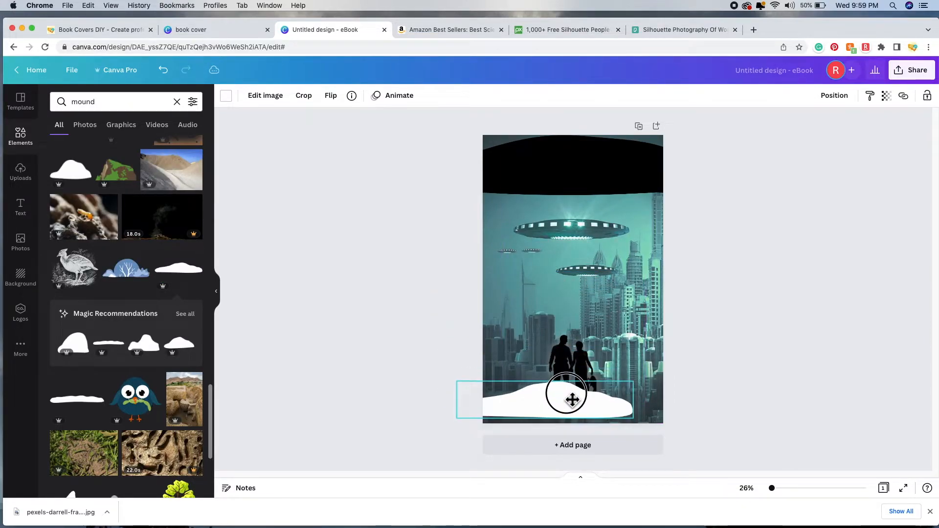
drag(641, 385, 707, 375)
drag(619, 402, 596, 404)
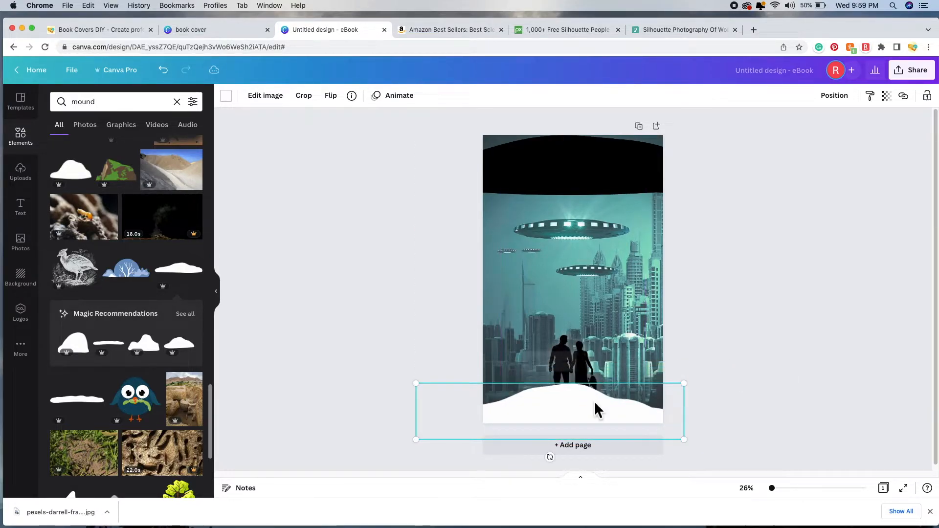
click(226, 95)
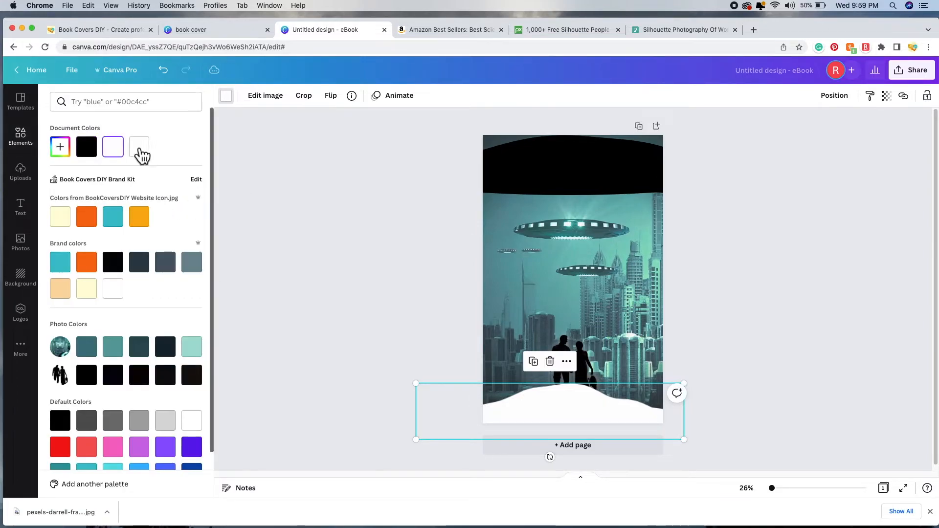
click(94, 377)
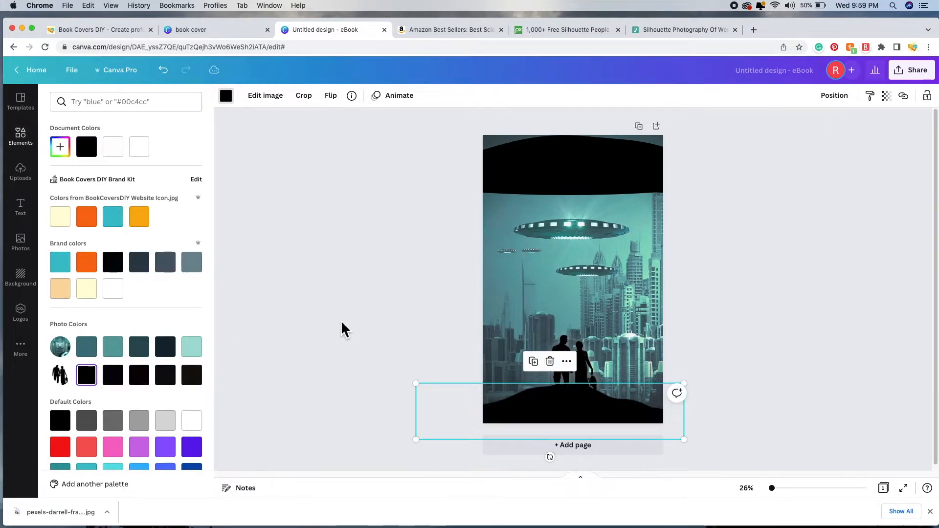
Step: Widen and centre the black mound past the page edges and delete the upside-down shape at top
click(826, 299)
drag(605, 406, 603, 411)
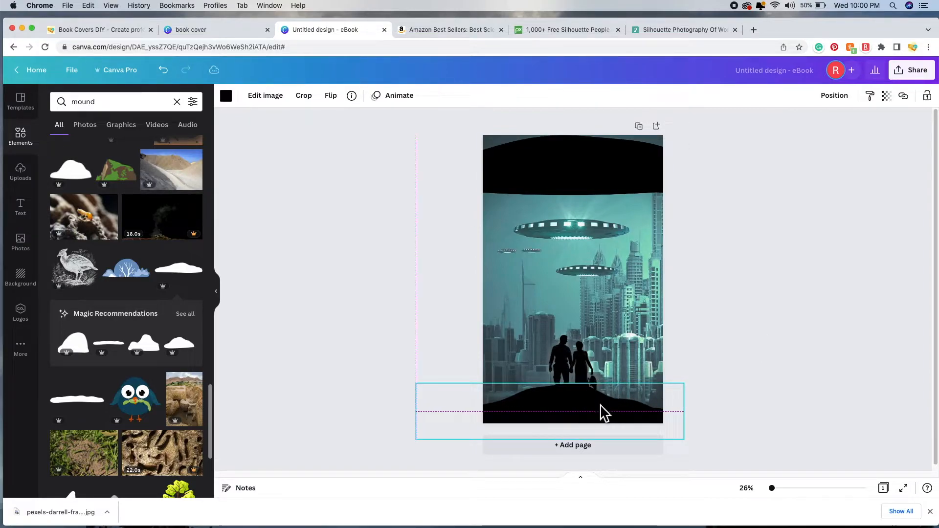
drag(683, 384, 702, 377)
drag(633, 404, 625, 407)
mouse_move(621, 176)
mouse_down()
mouse_move(623, 306)
mouse_move(624, 190)
mouse_up()
click(563, 131)
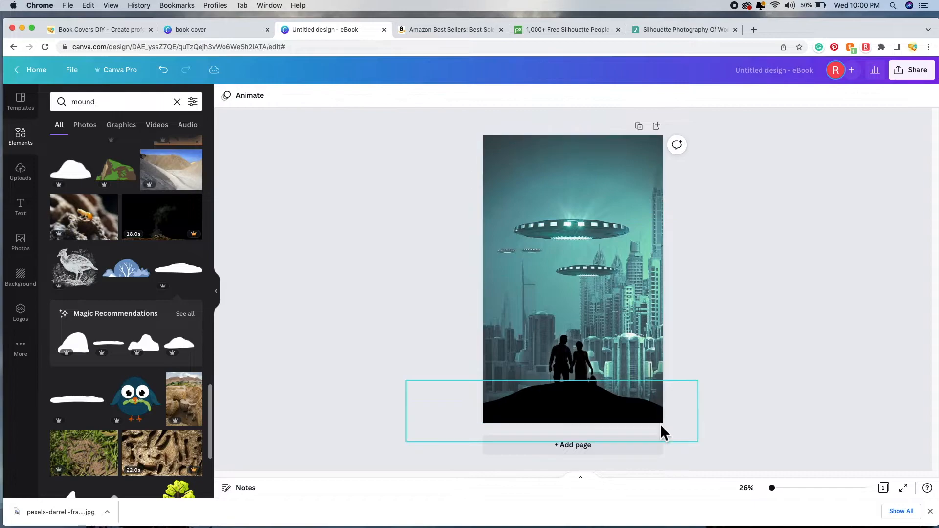
click(604, 409)
drag(700, 385, 698, 386)
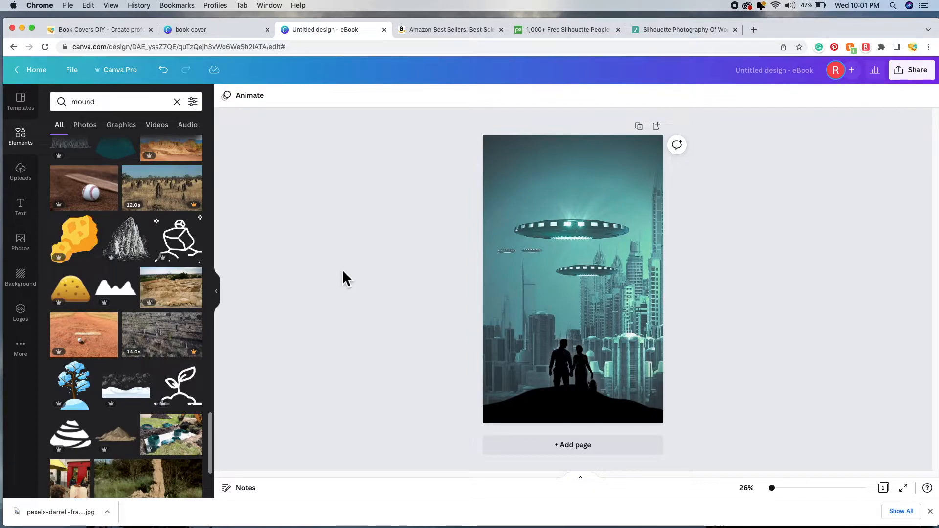
Step: Browse the Text panel's font combinations, like Planet Arcadia, Year 3000 and Film Fest
click(30, 213)
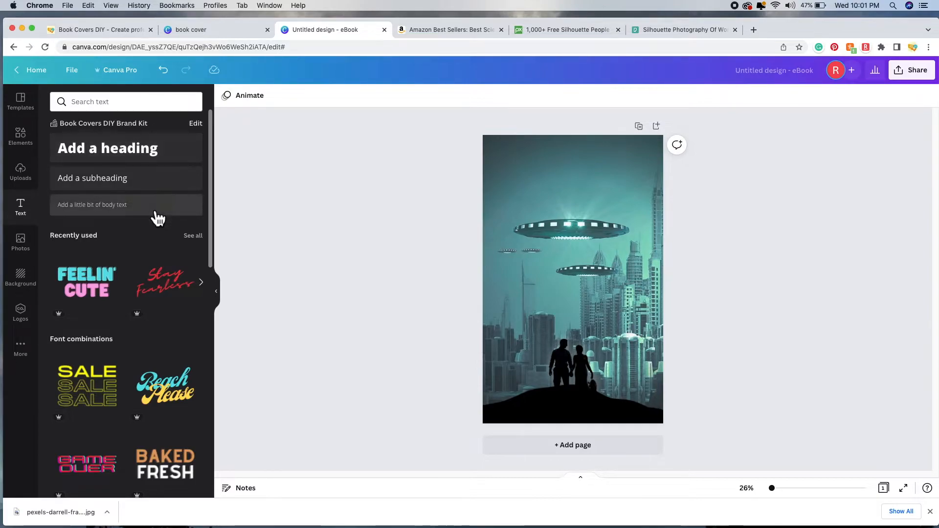
scroll(130, 239, down, 5)
scroll(129, 239, down, 4)
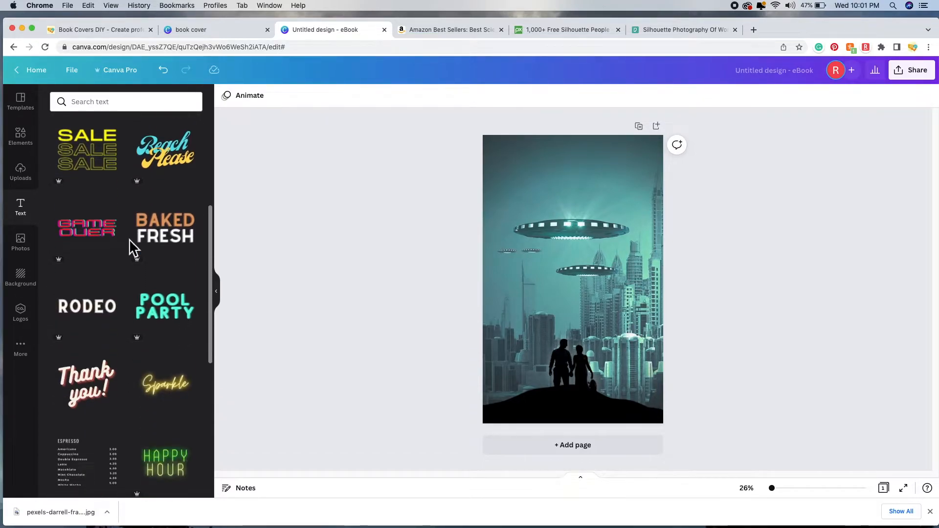
scroll(129, 239, down, 5)
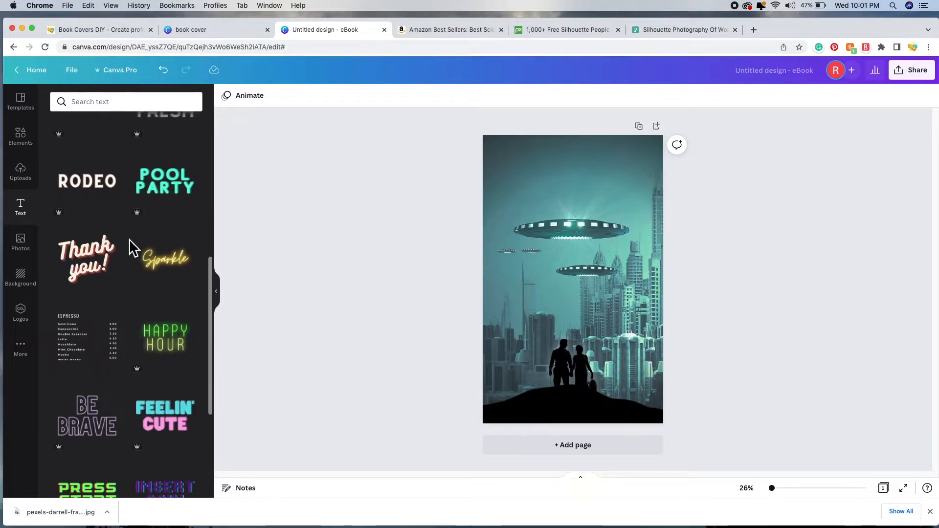
scroll(138, 250, down, 5)
scroll(138, 251, down, 10)
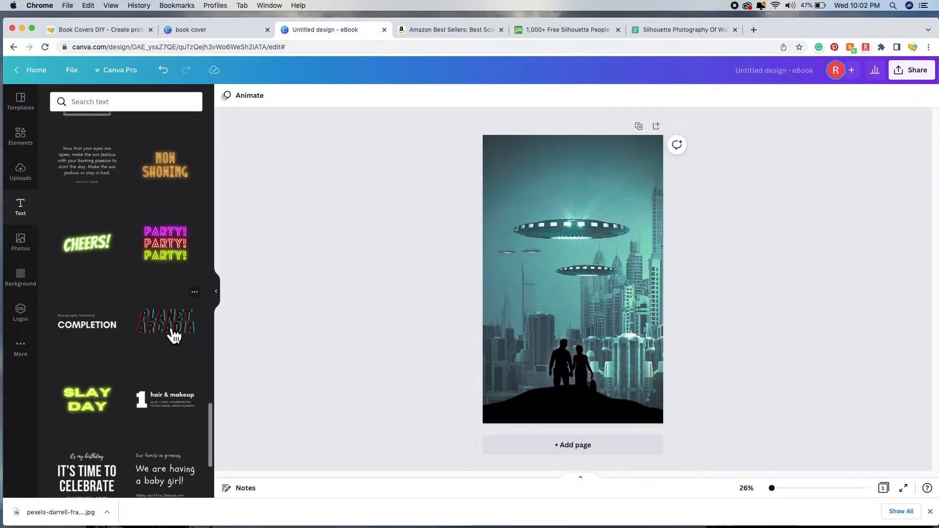
scroll(122, 350, down, 3)
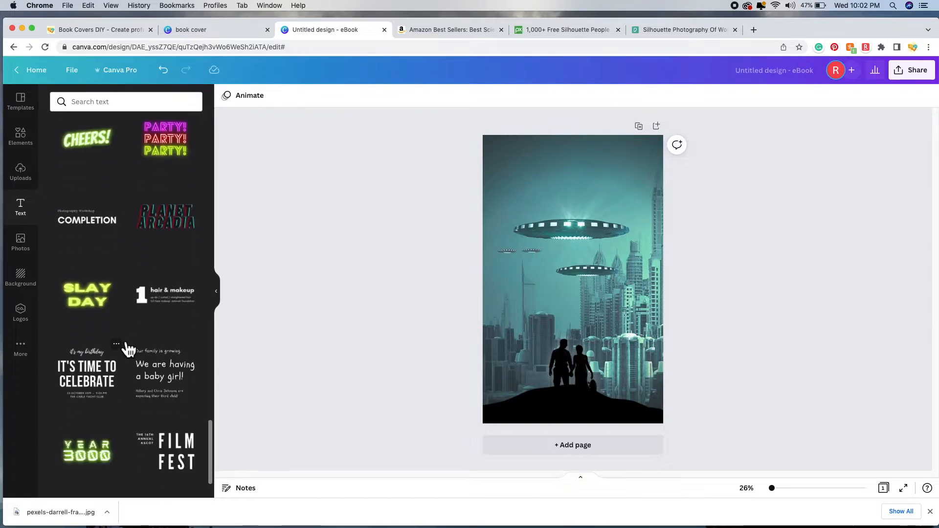
scroll(128, 349, down, 2)
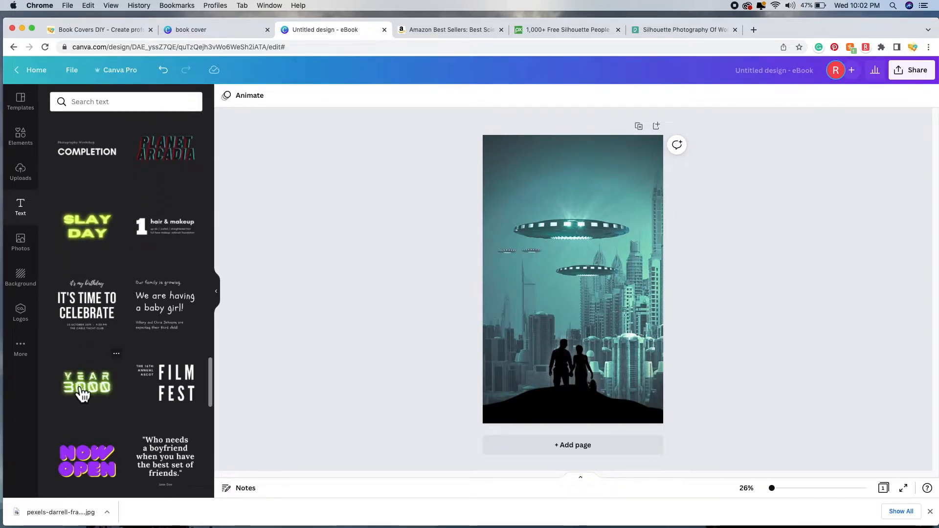
scroll(128, 381, down, 2)
scroll(128, 379, down, 8)
scroll(129, 379, down, 5)
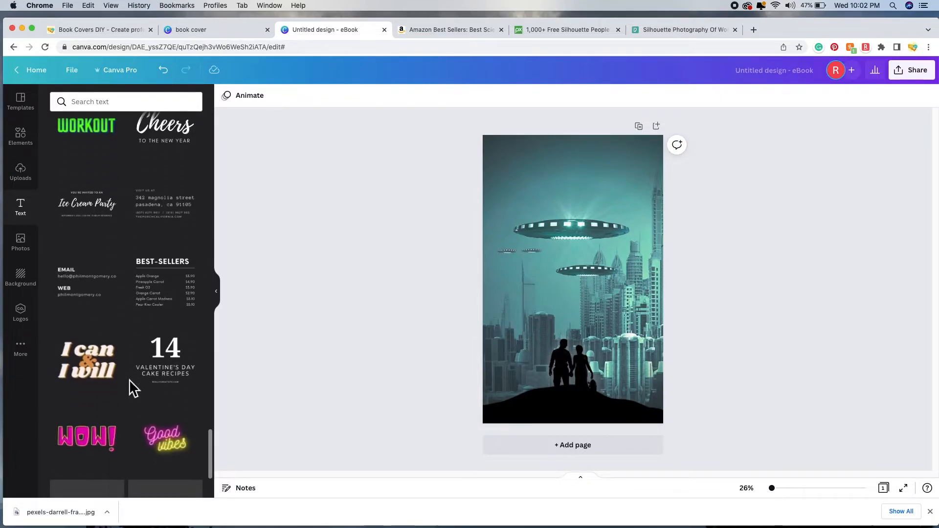
scroll(129, 380, down, 6)
Step: Add the Planet Arcadia glitch title at the top of the cover and delete the word ARCADIA
click(170, 349)
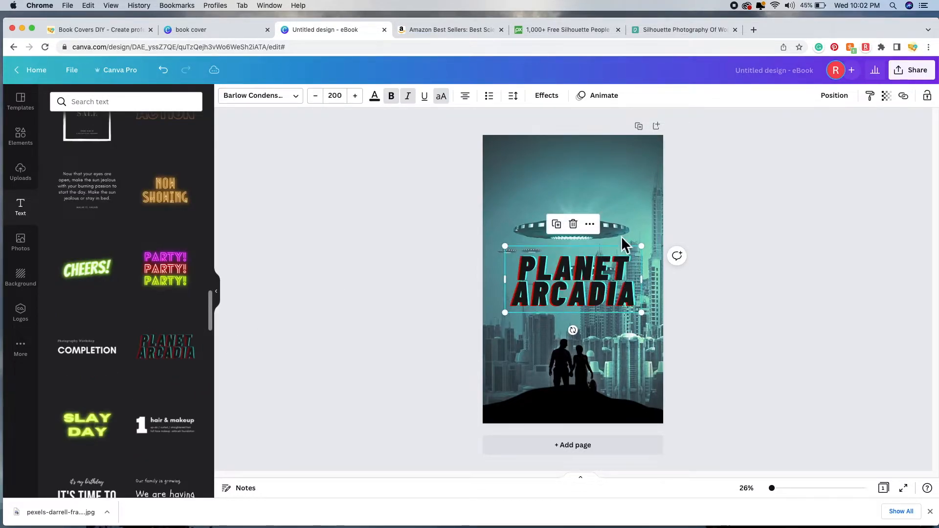
drag(578, 285, 577, 192)
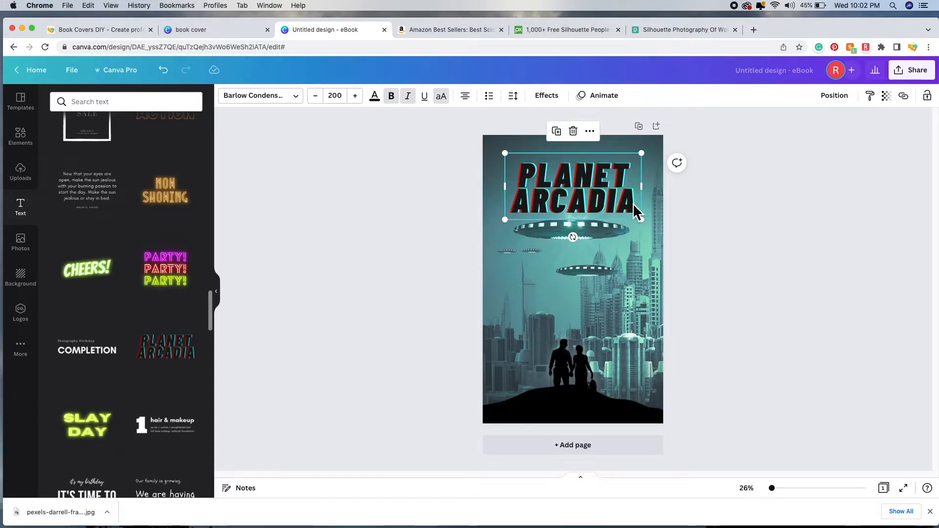
double_click(632, 204)
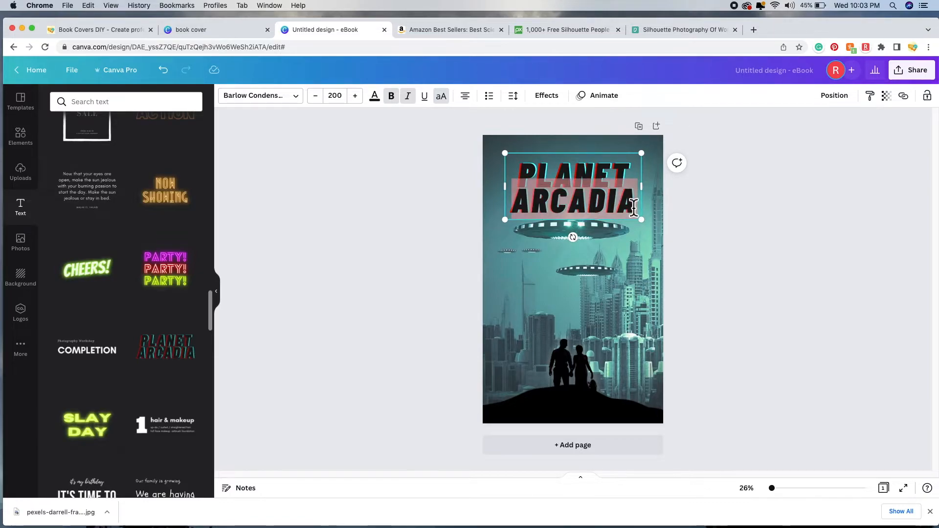
key(BackSpace)
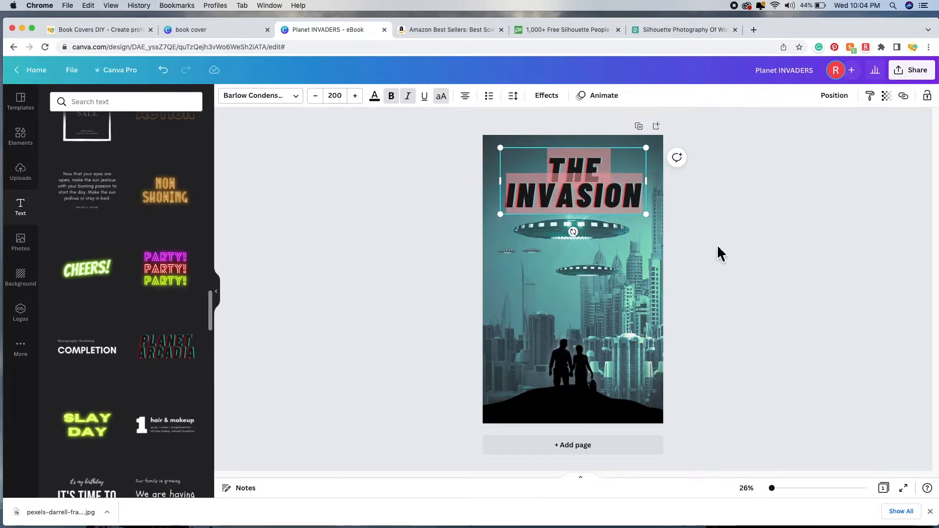
Step: Finish the THE INVASION text and try a white colour on the title
click(718, 253)
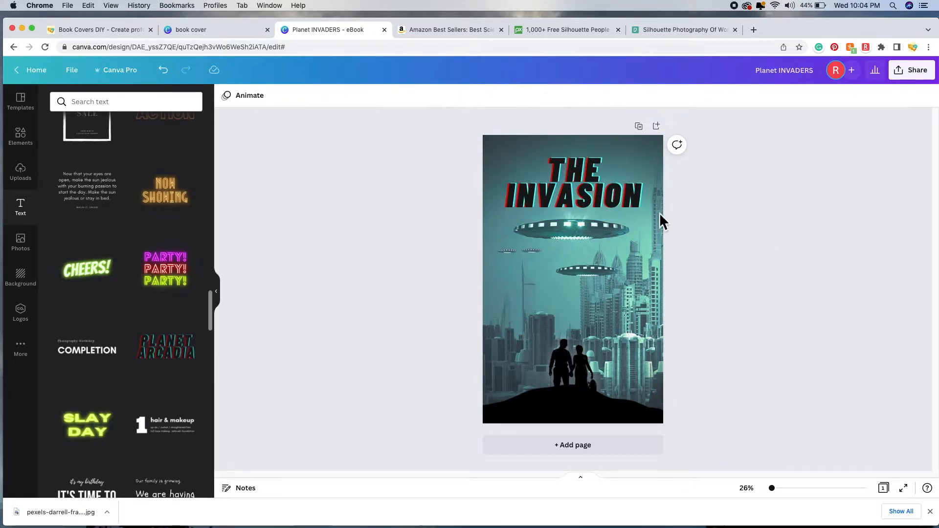
double_click(584, 199)
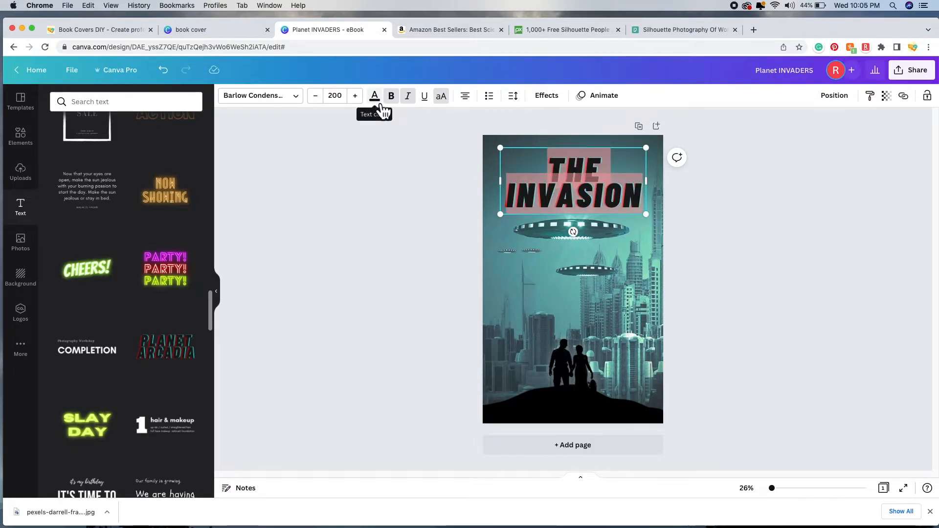
click(375, 97)
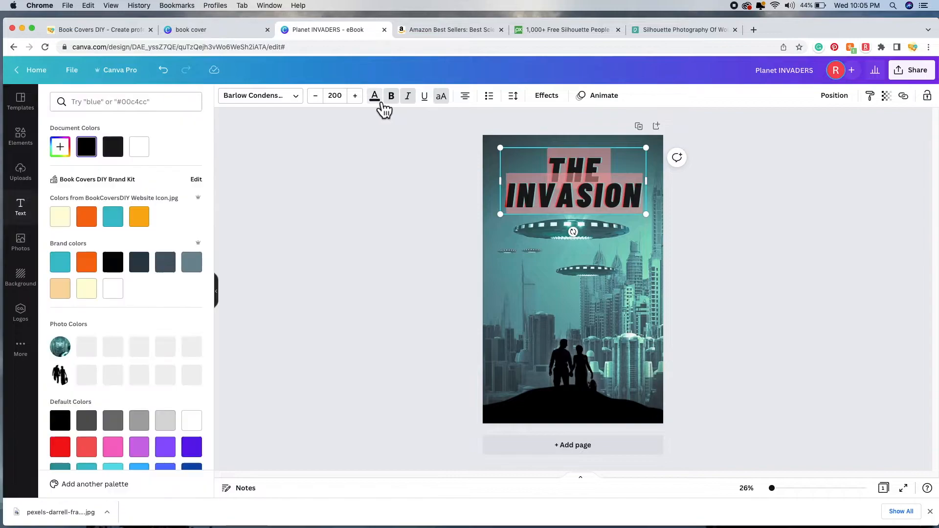
click(147, 150)
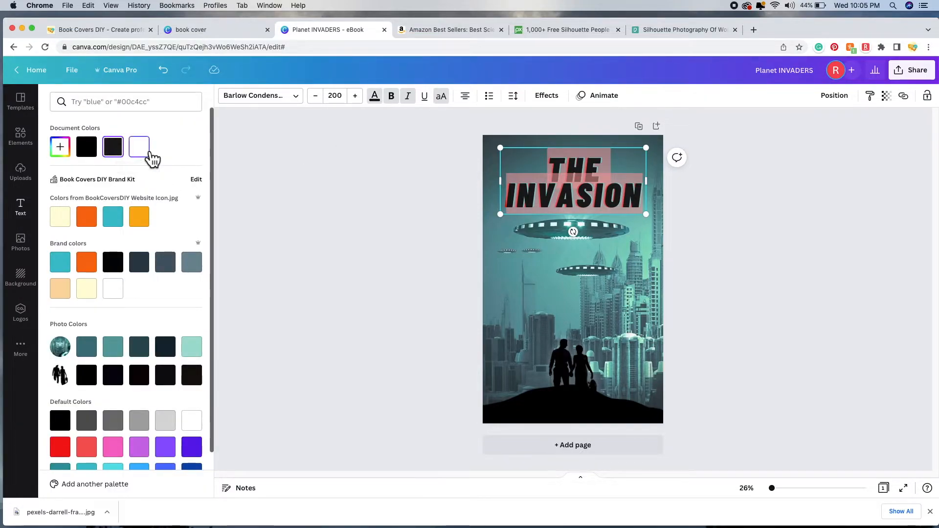
key(Escape)
click(391, 231)
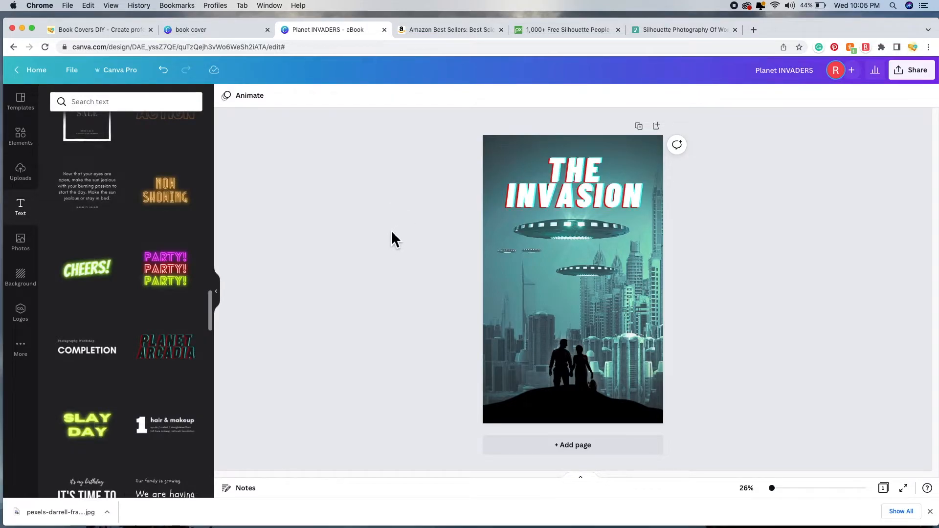
Step: Switch the title text to black, compare with undo/redo, then reselect all the title text
double_click(561, 176)
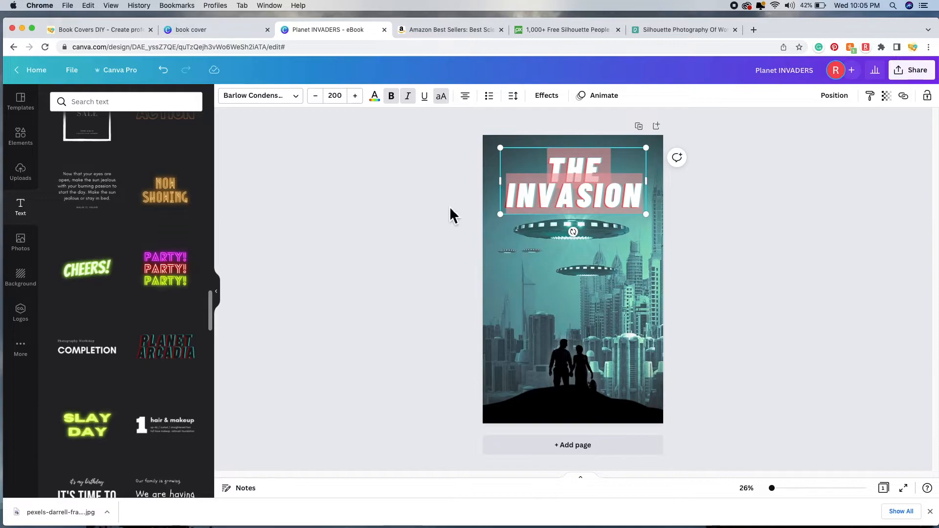
click(378, 98)
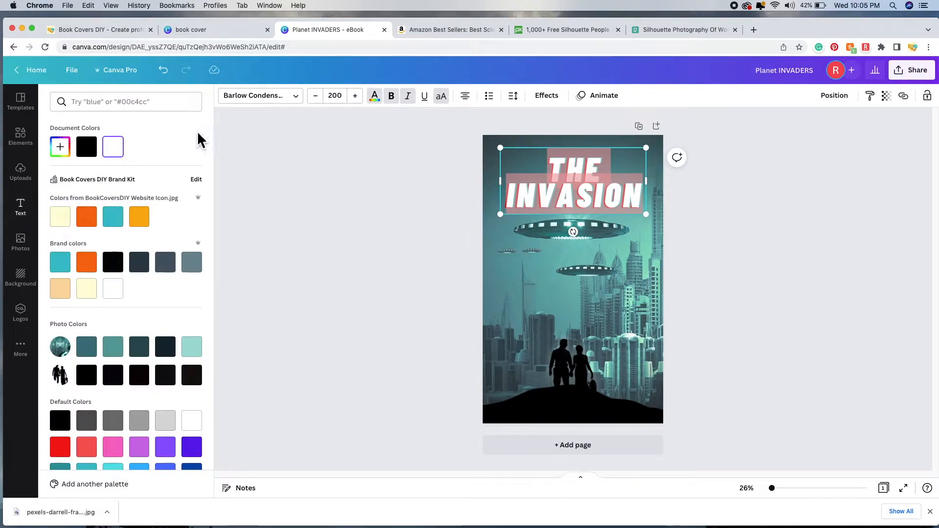
click(87, 147)
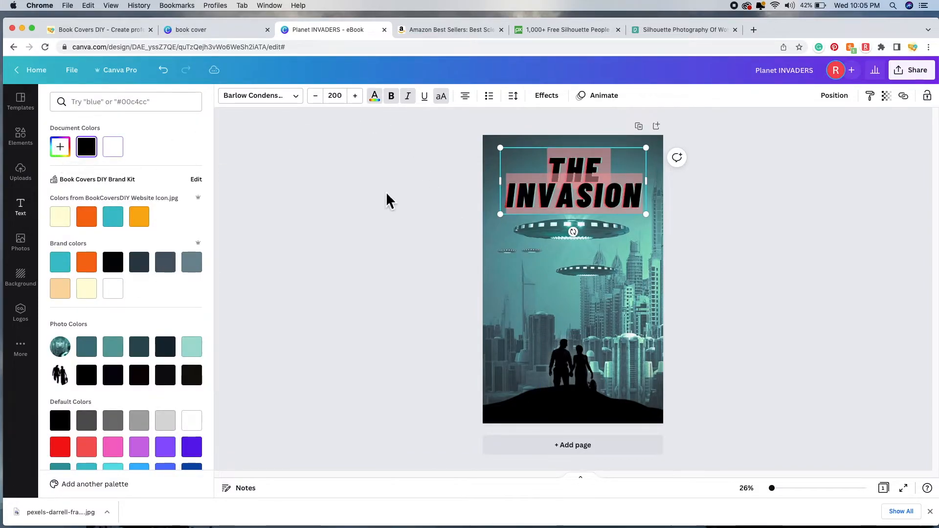
click(164, 70)
click(185, 70)
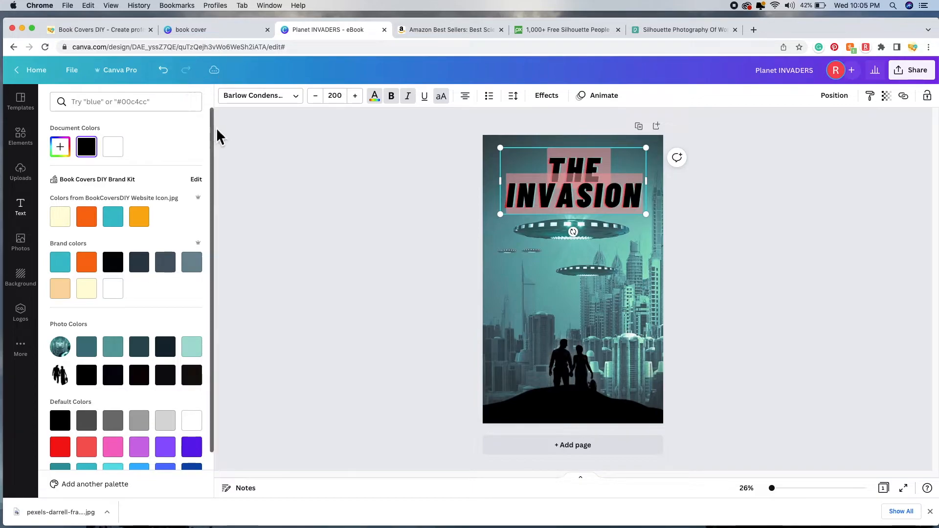
click(298, 147)
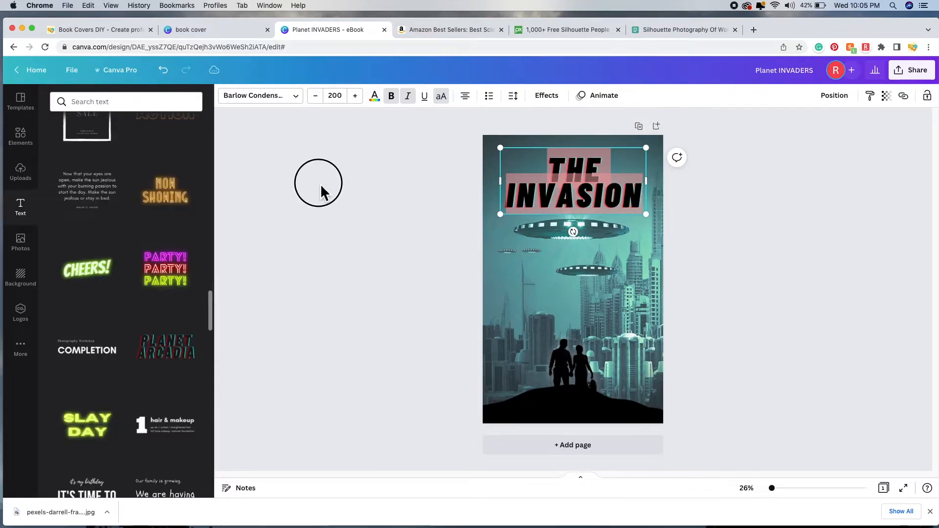
click(557, 173)
click(557, 173)
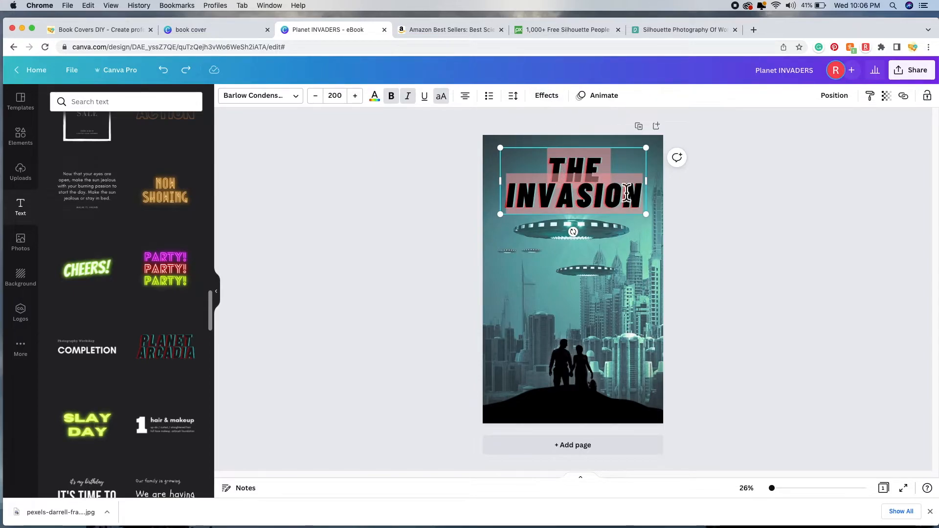
Step: Apply the cyan/magenta colour swatch in the title's Glitch effect settings
click(551, 98)
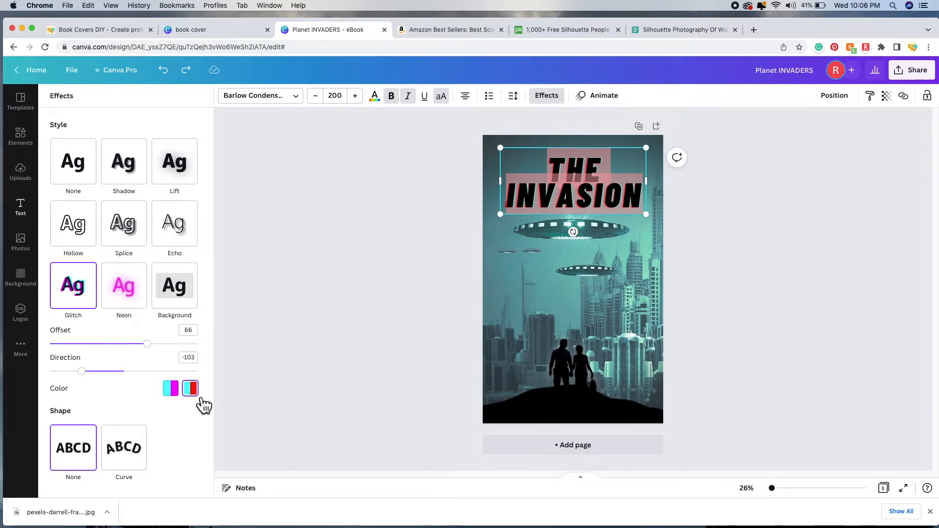
click(175, 397)
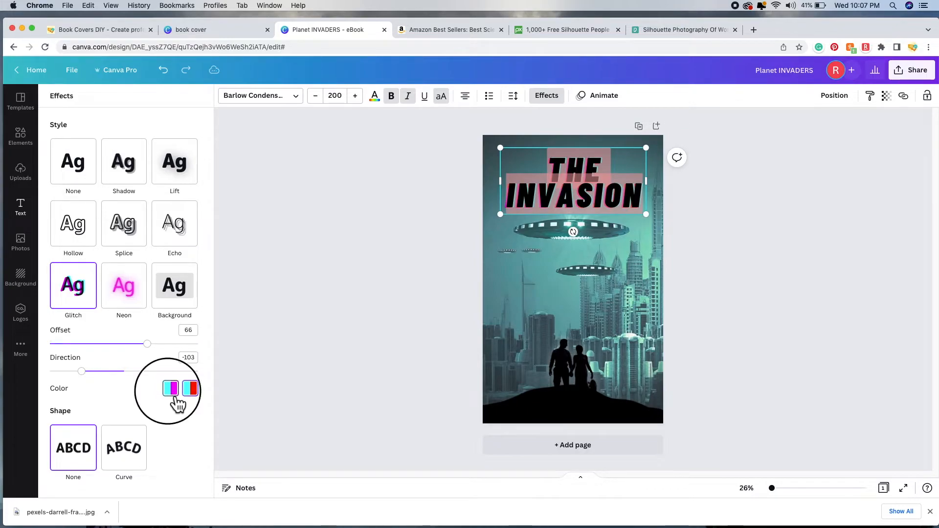
key(Escape)
click(312, 327)
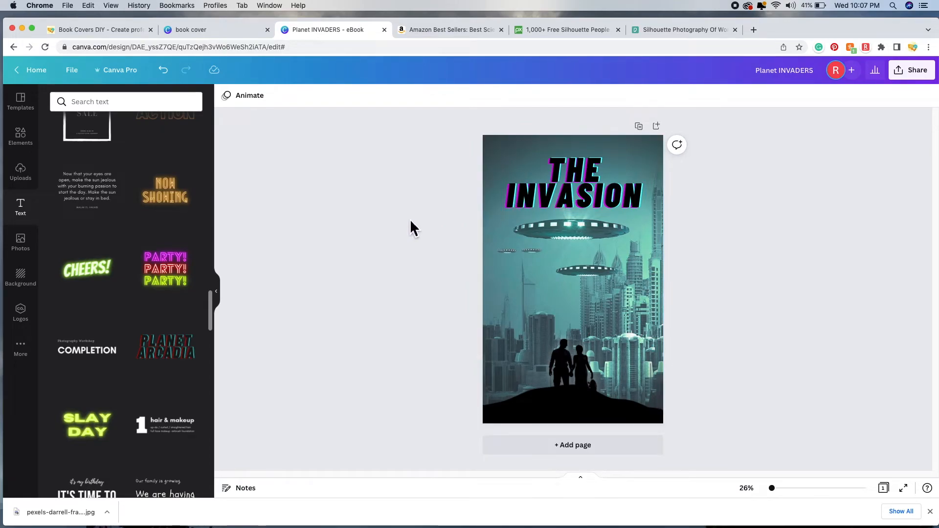
Step: Undo the magenta glitch, then try the headline at size 144 placed lower
click(175, 78)
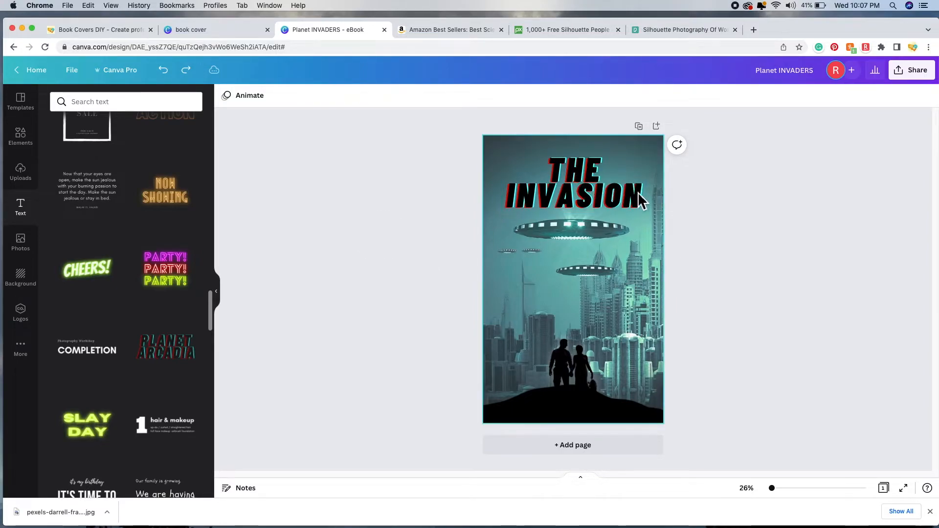
double_click(558, 178)
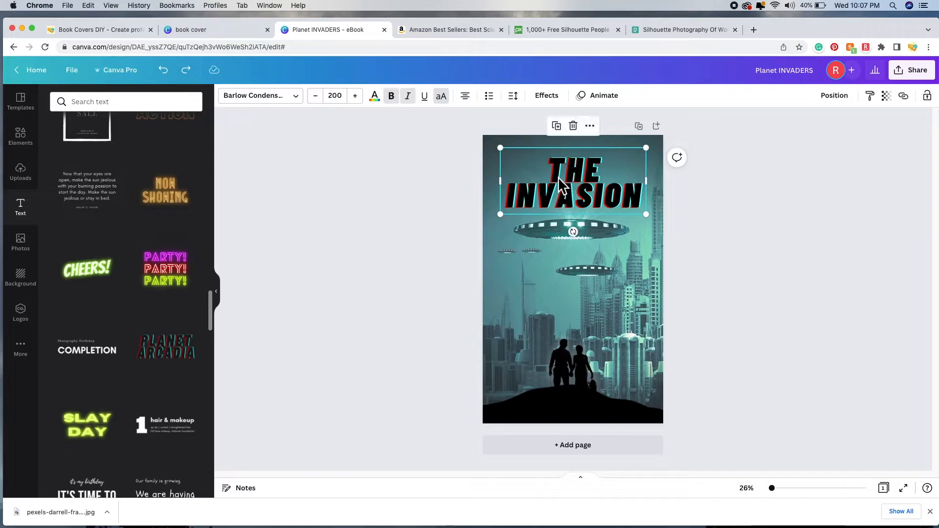
click(346, 98)
scroll(349, 274, down, 10)
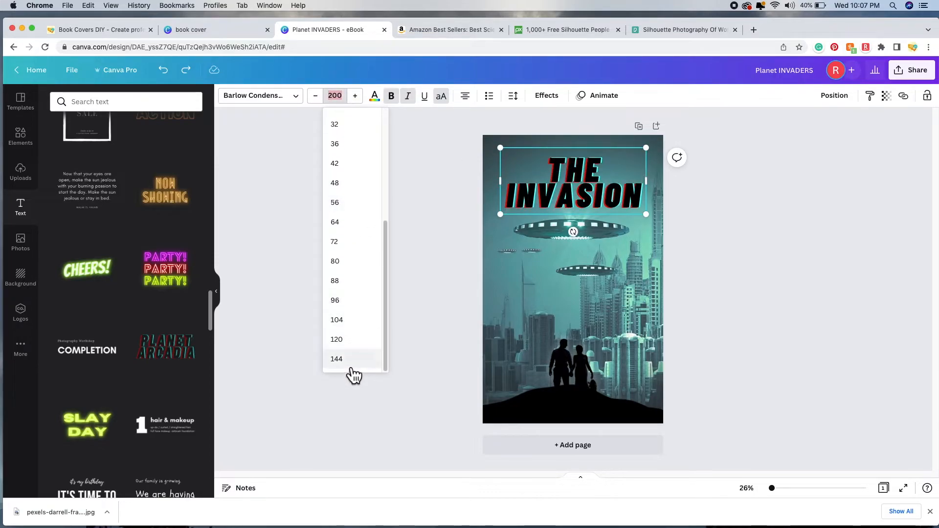
click(354, 361)
click(818, 259)
drag(584, 173, 589, 195)
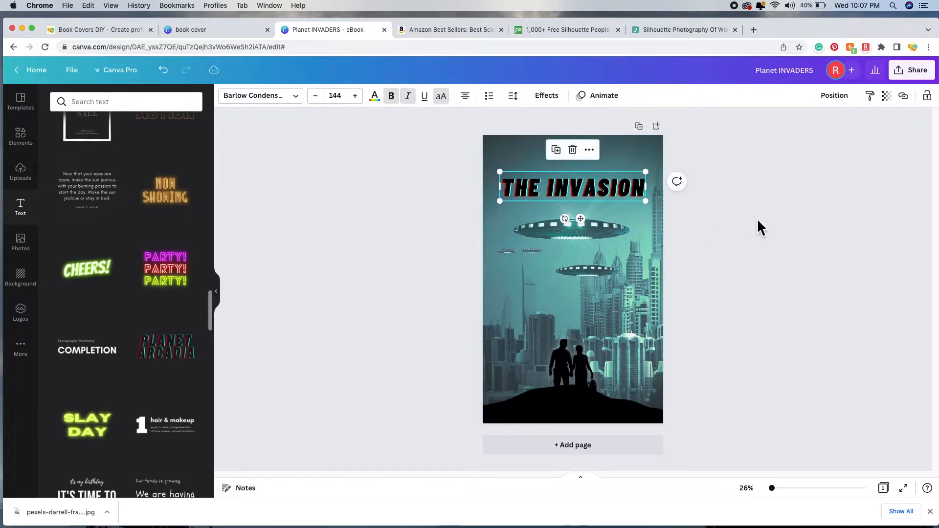
click(285, 177)
Step: Undo the move and 144 size back to 200, then nudge the title slightly down
click(582, 189)
click(169, 77)
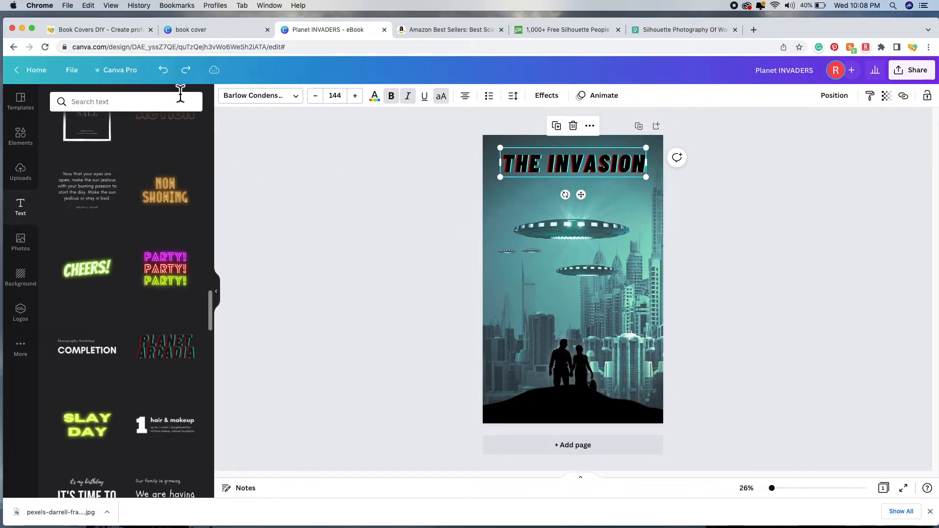
click(163, 71)
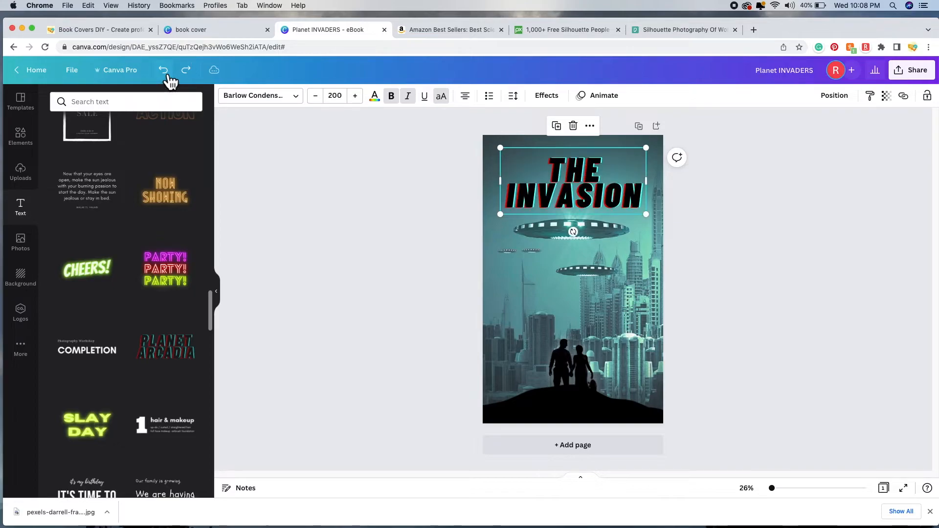
click(356, 209)
drag(594, 187, 594, 189)
click(631, 285)
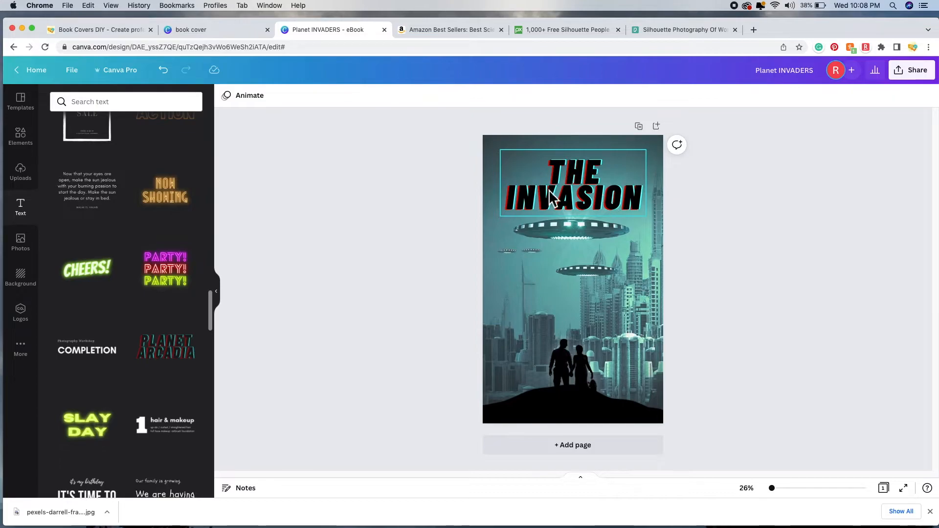
click(562, 179)
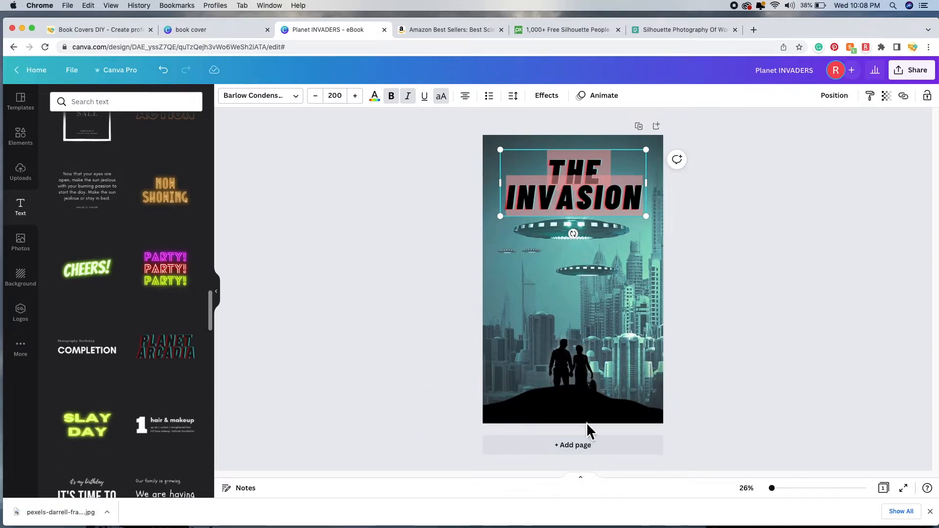
click(300, 98)
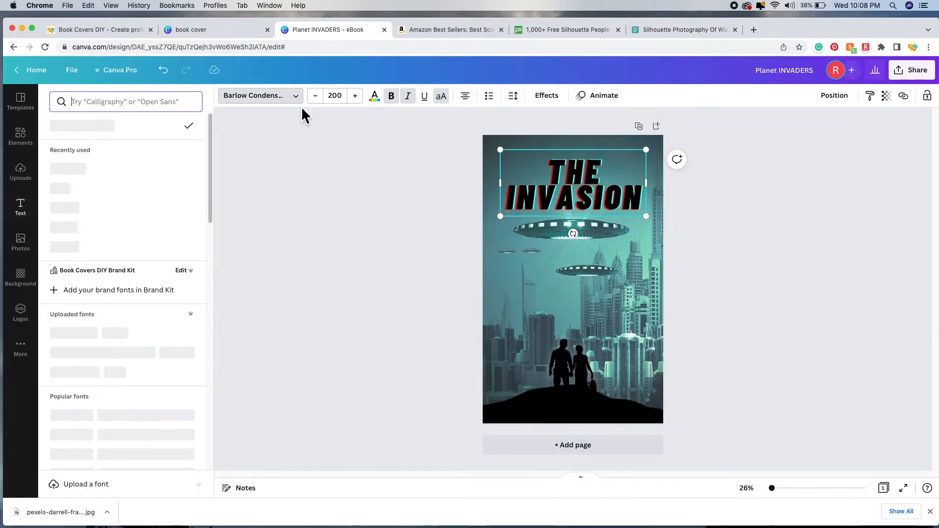
scroll(176, 251, down, 4)
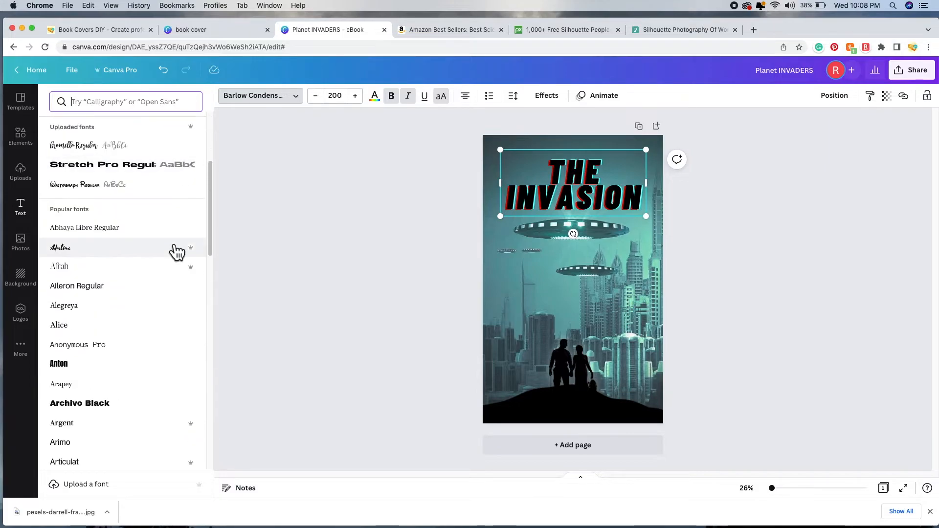
click(142, 410)
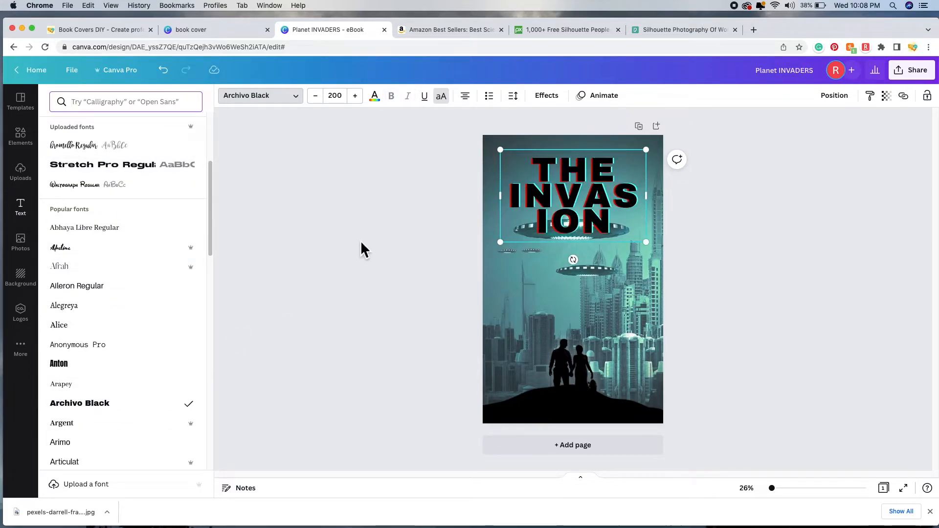
click(346, 100)
scroll(366, 289, down, 5)
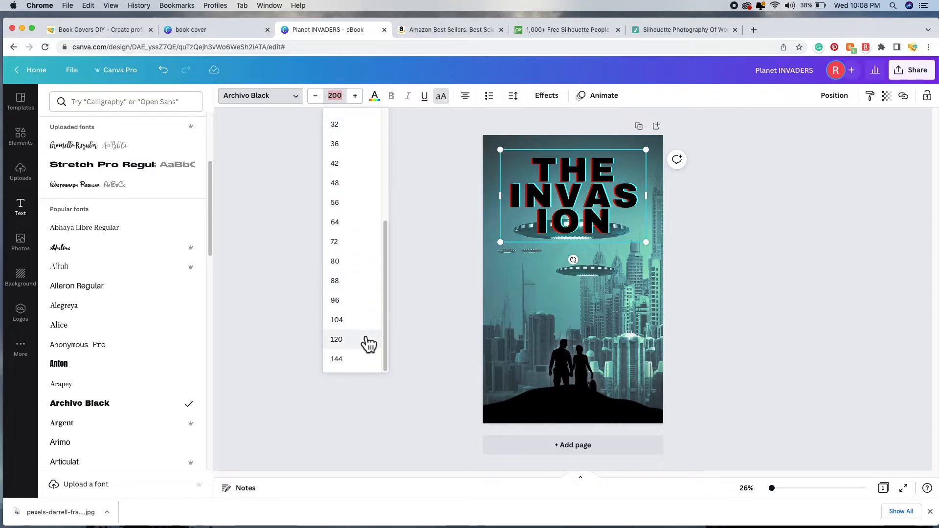
click(364, 340)
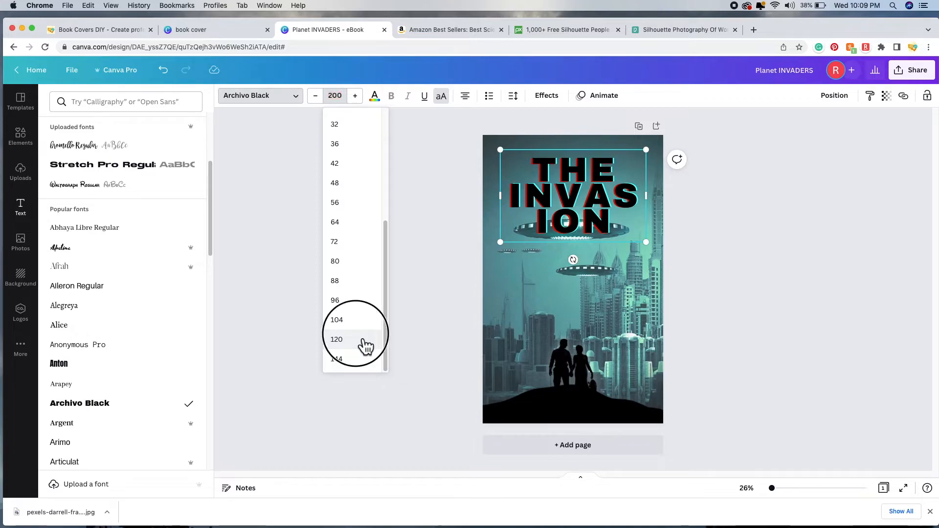
click(343, 100)
click(351, 262)
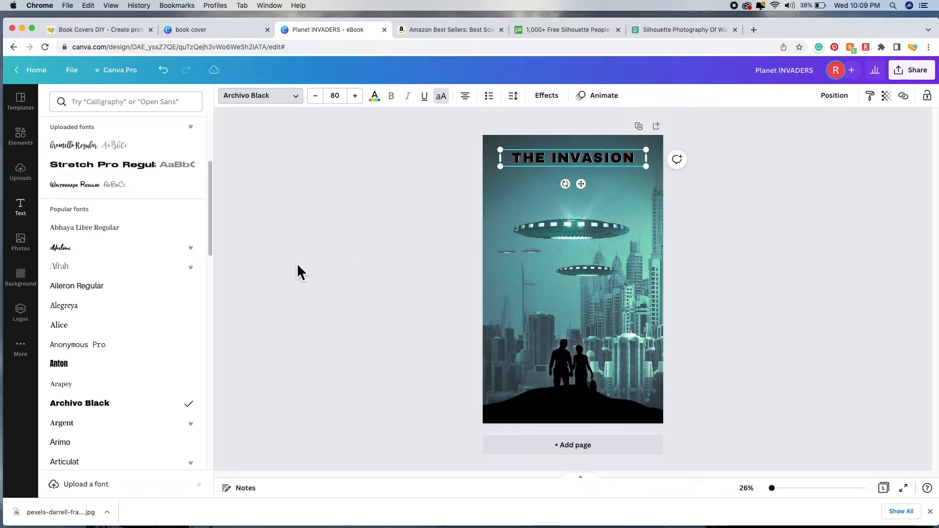
click(761, 262)
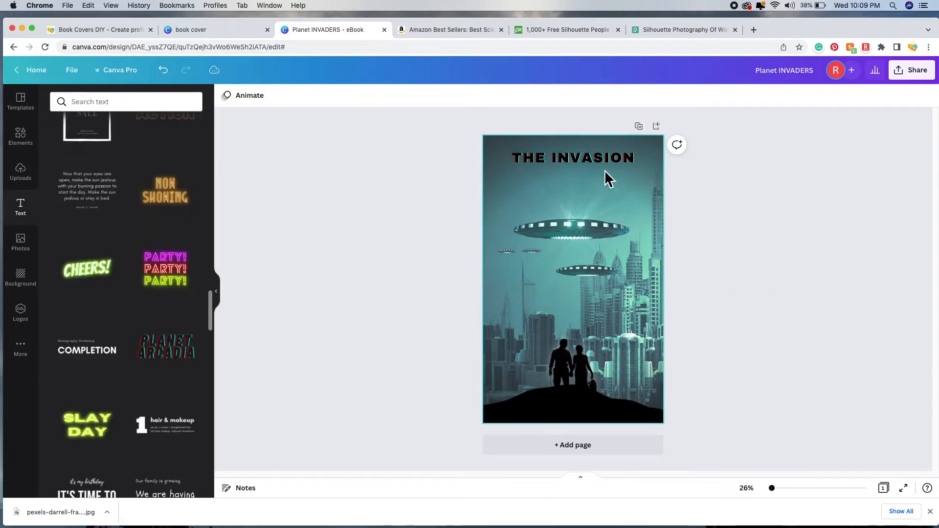
drag(600, 165, 602, 196)
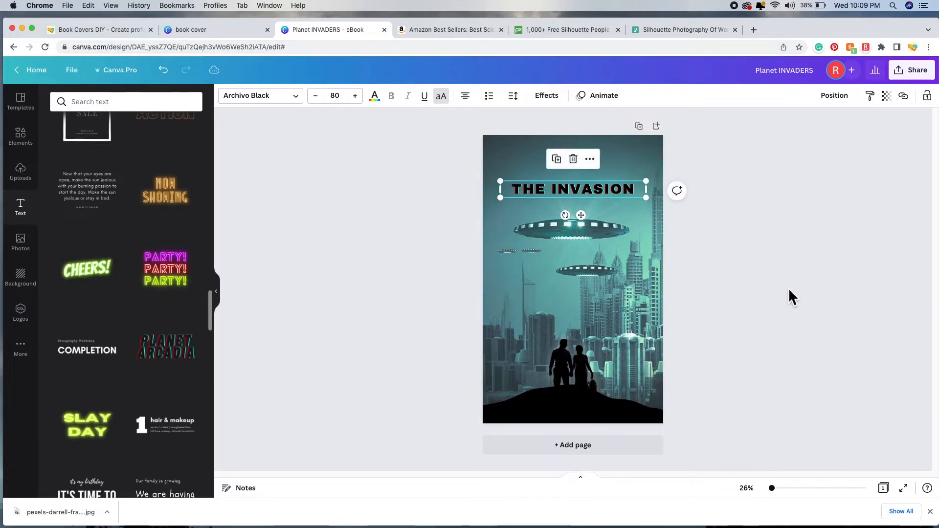
click(788, 289)
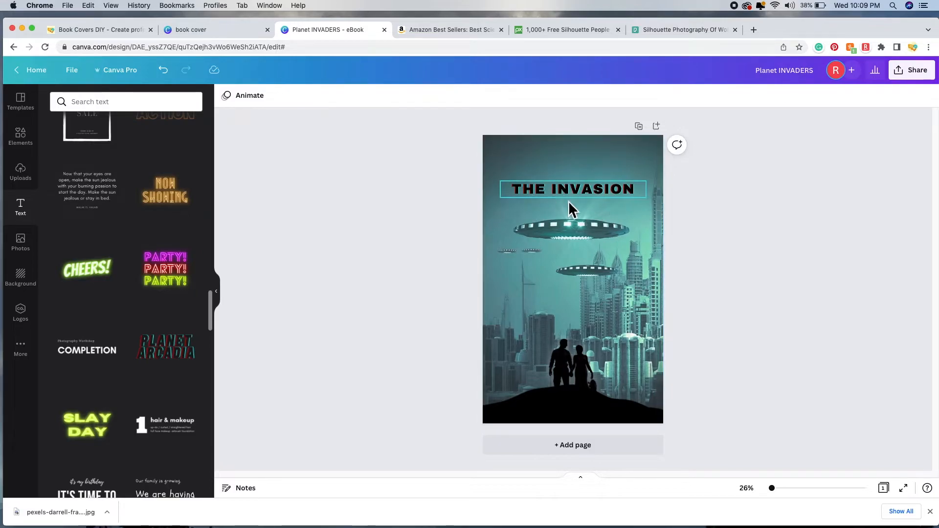
click(164, 72)
click(163, 72)
click(171, 78)
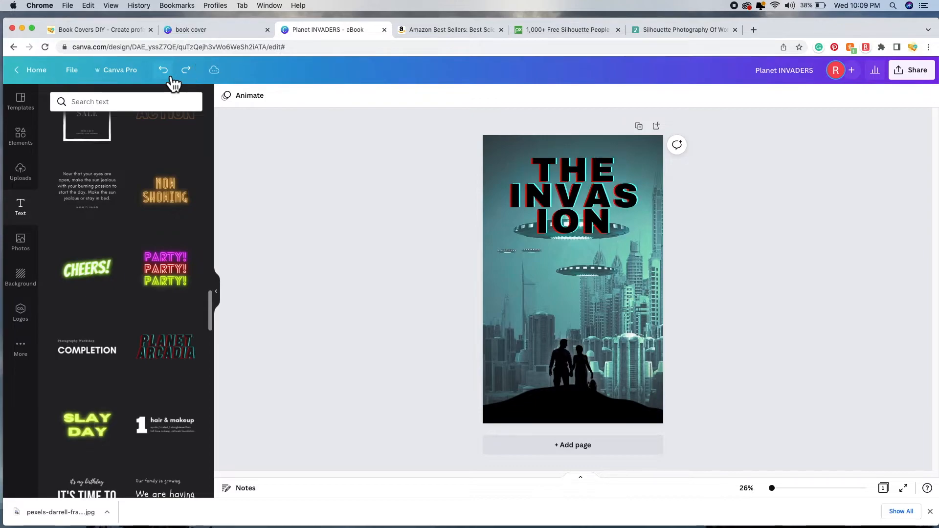
click(171, 77)
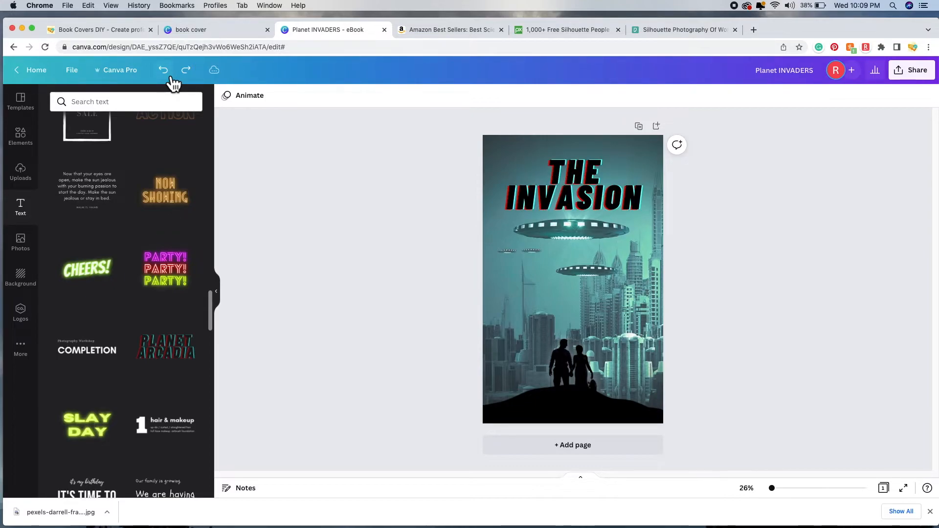
click(593, 176)
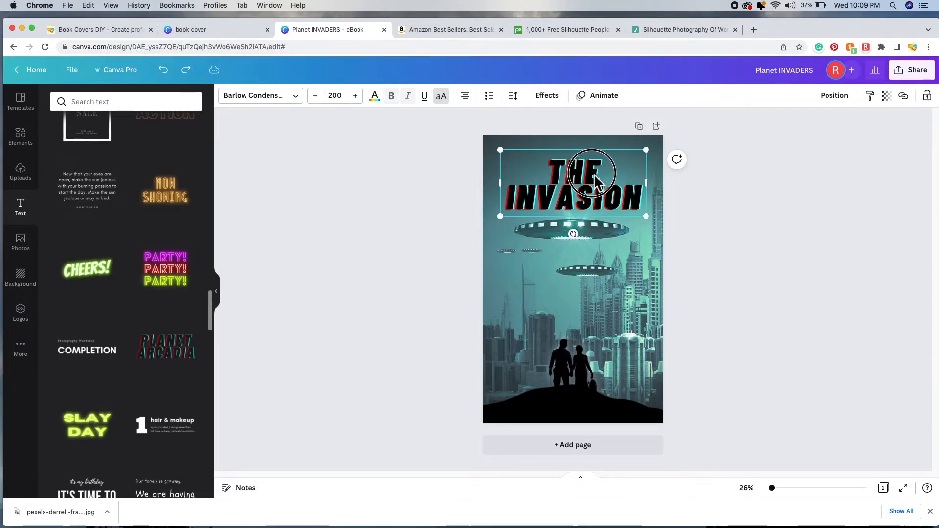
drag(592, 175, 596, 181)
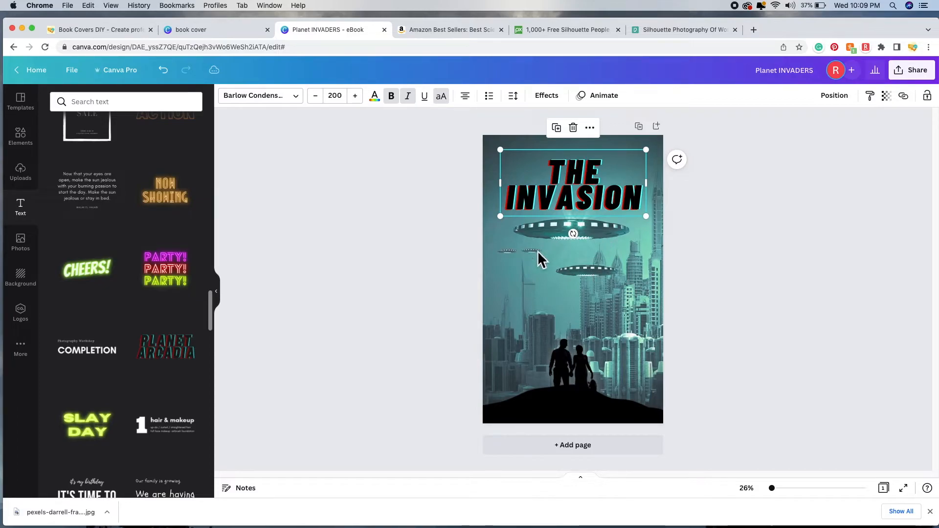
click(745, 263)
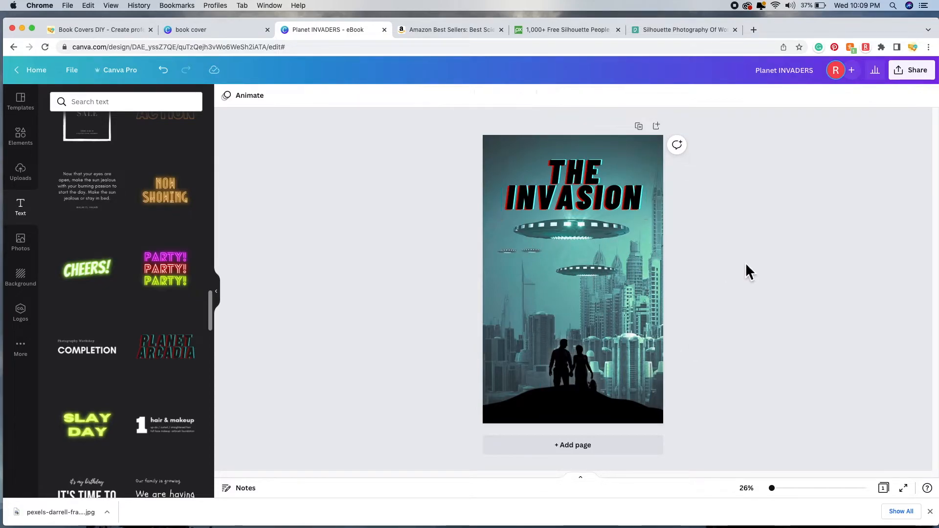
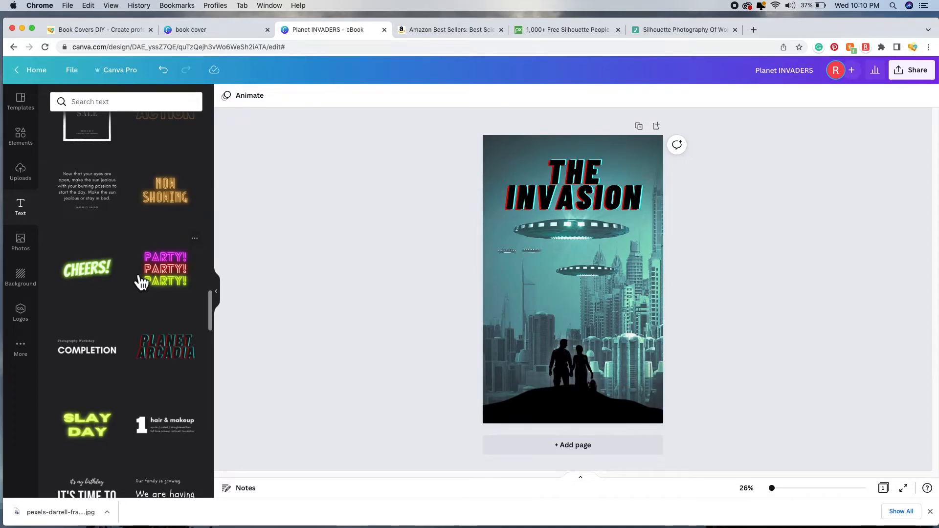
Step: Add a white subheading text box and move it to the bottom, below the silhouetted couple
scroll(137, 276, up, 15)
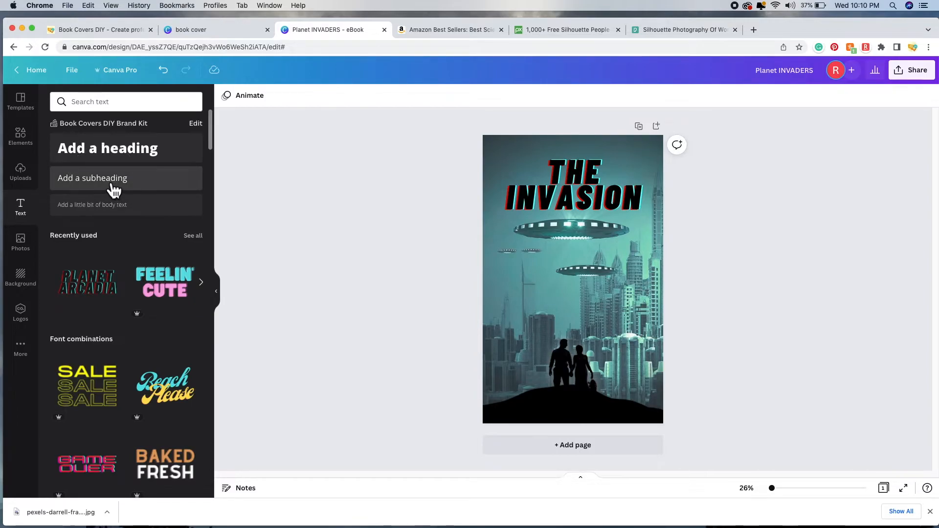
click(140, 186)
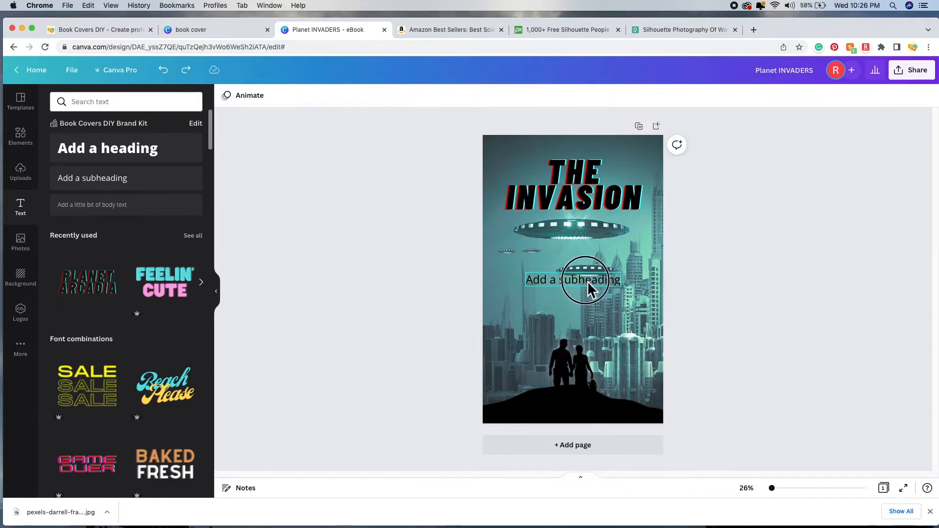
click(589, 284)
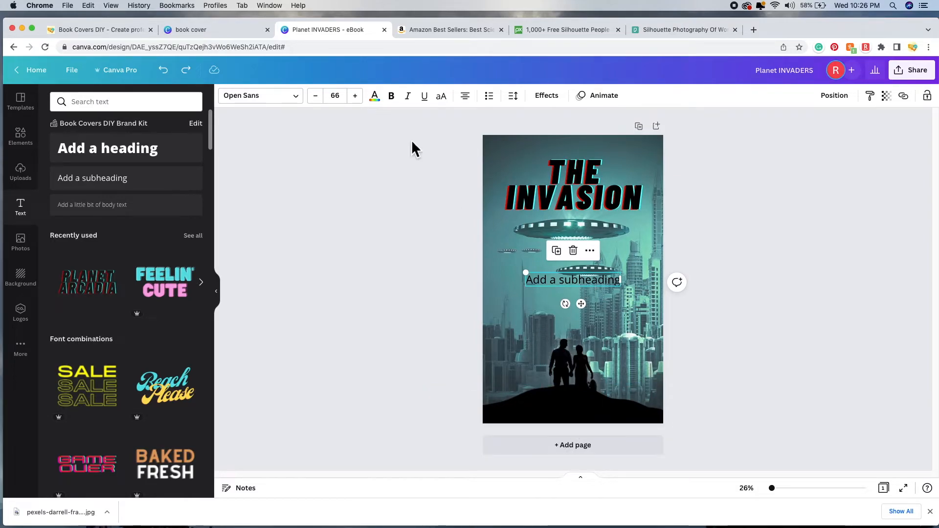
click(382, 103)
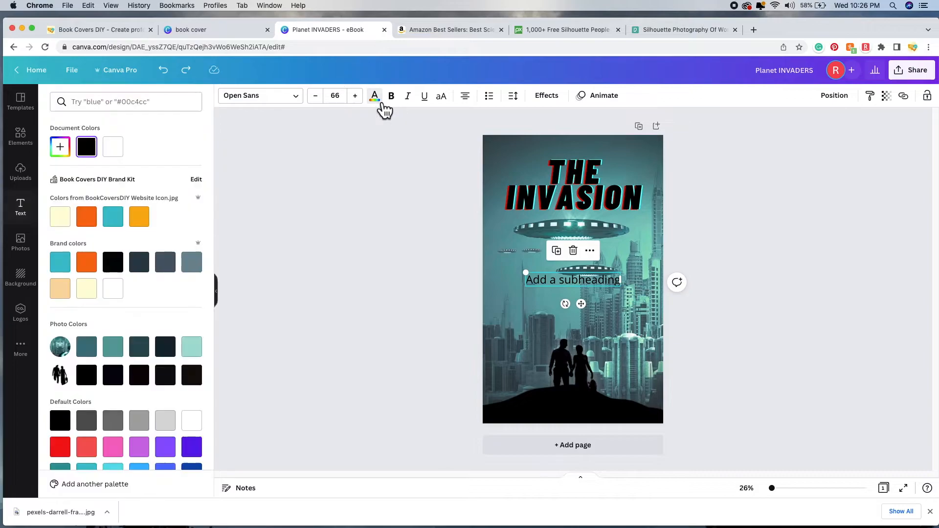
click(123, 158)
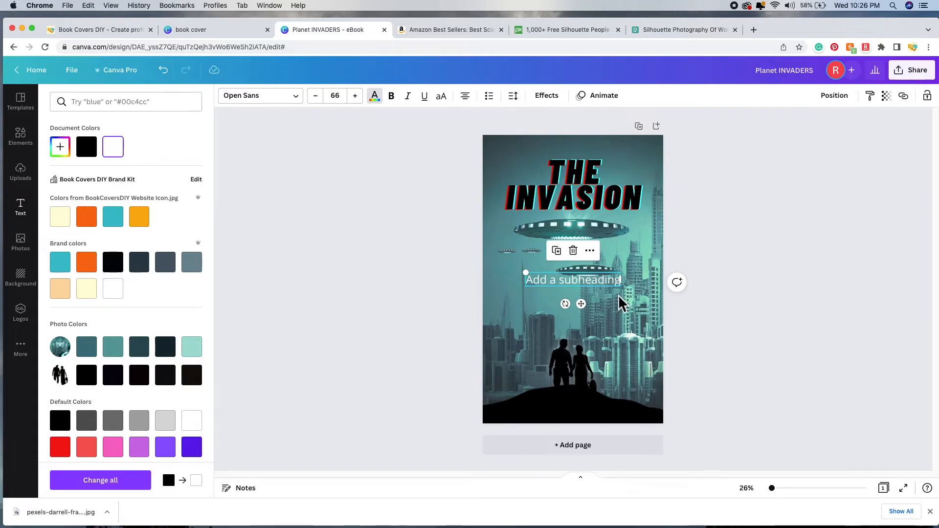
drag(583, 280, 587, 413)
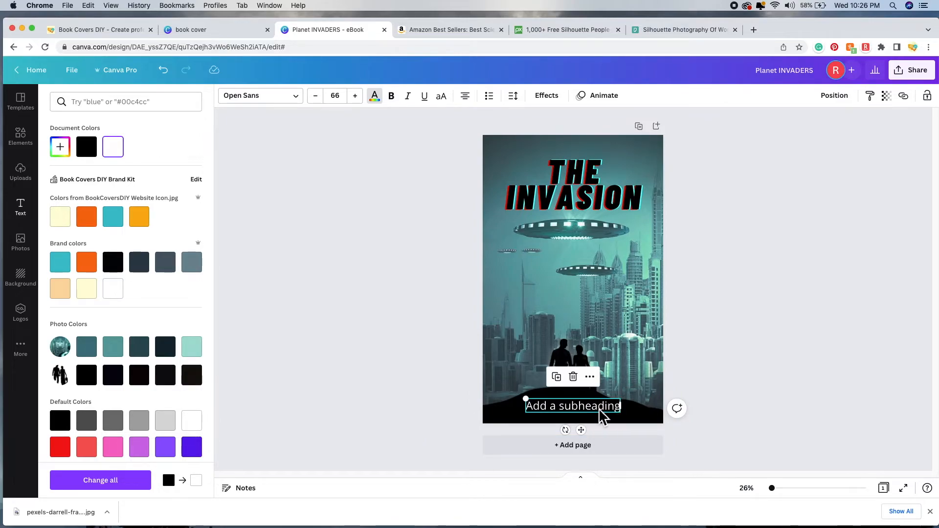
double_click(599, 411)
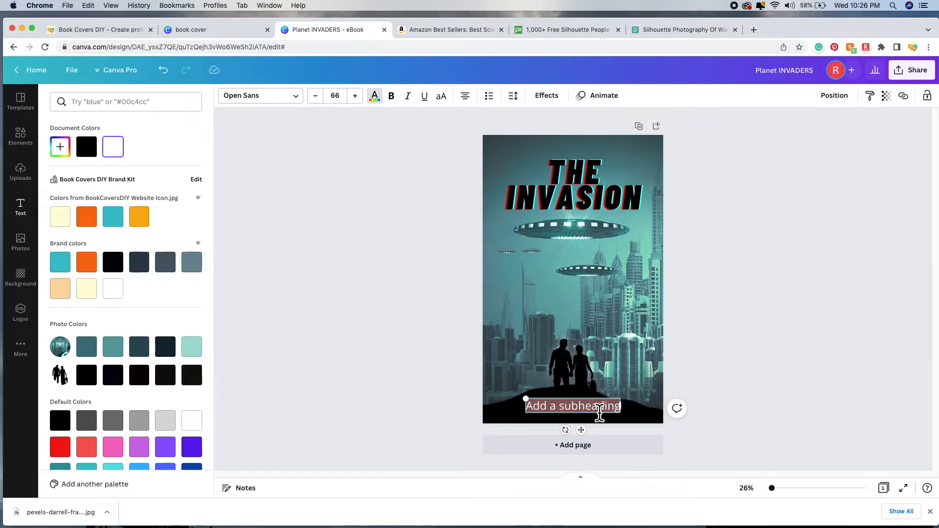
Step: Replace the placeholder subheading with the author's name in capitals, correcting the surname's ending
key(BackSpace)
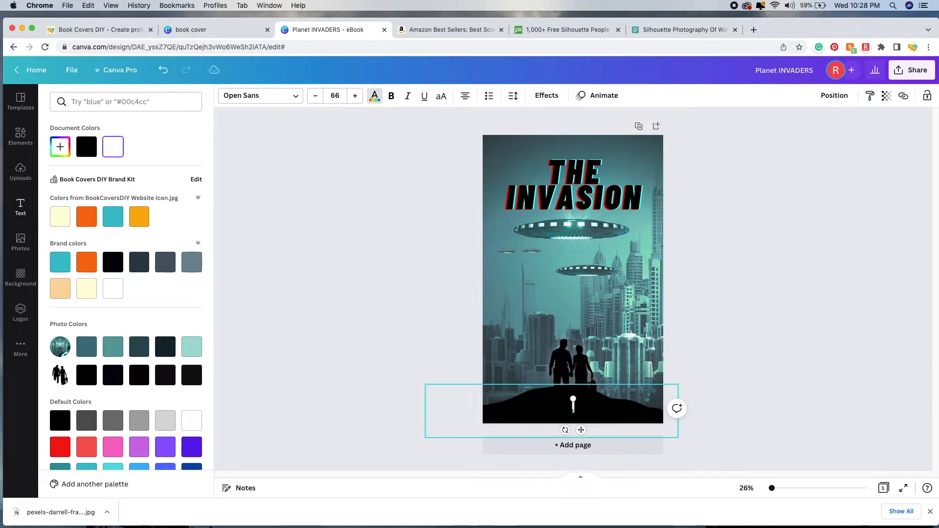
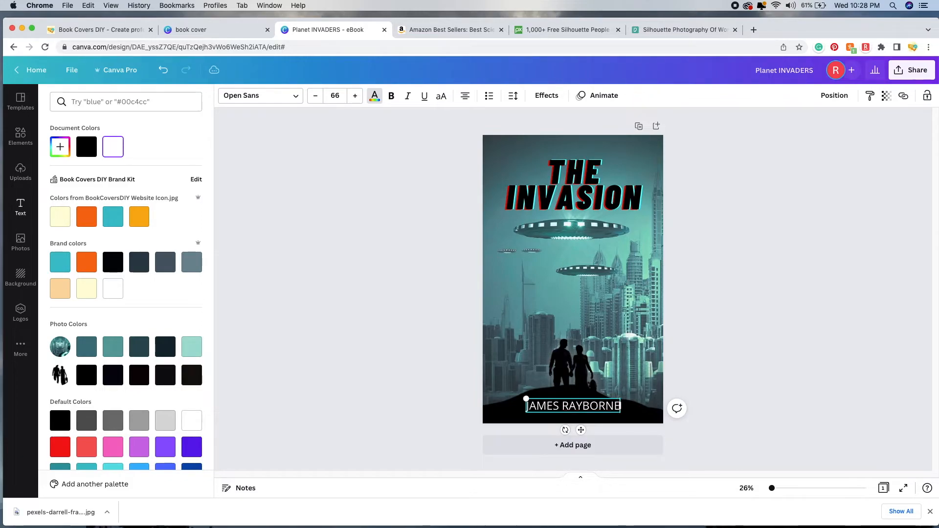
click(735, 341)
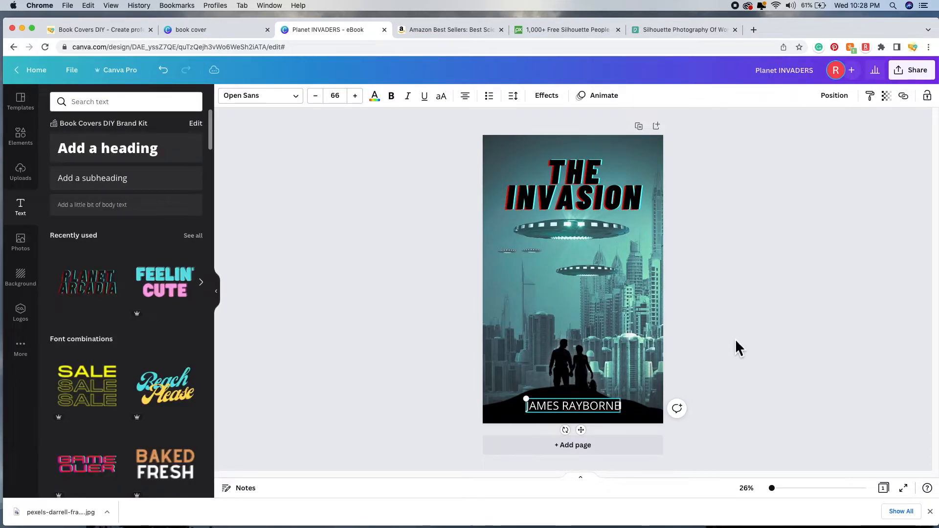
triple_click(578, 410)
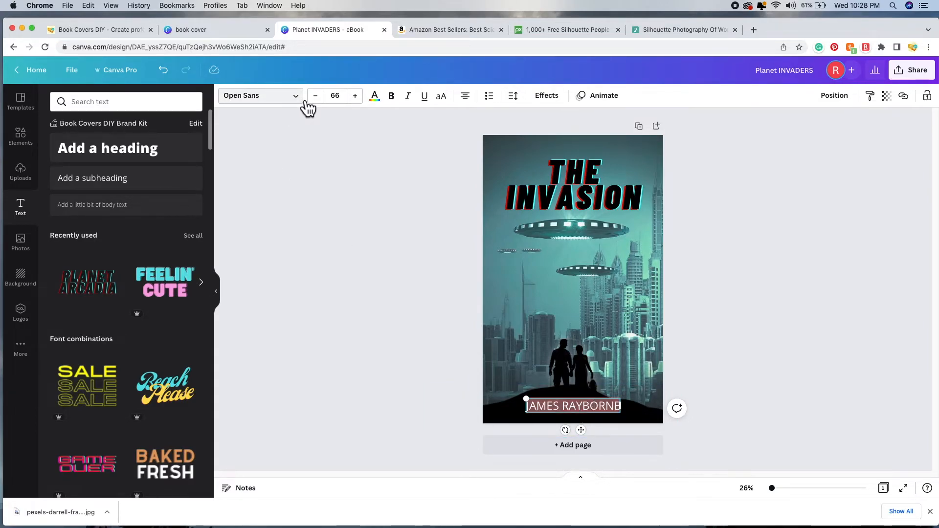
Step: Try the Anton, Intro Rust, League Gothic and League Spartan fonts on the author name
click(306, 105)
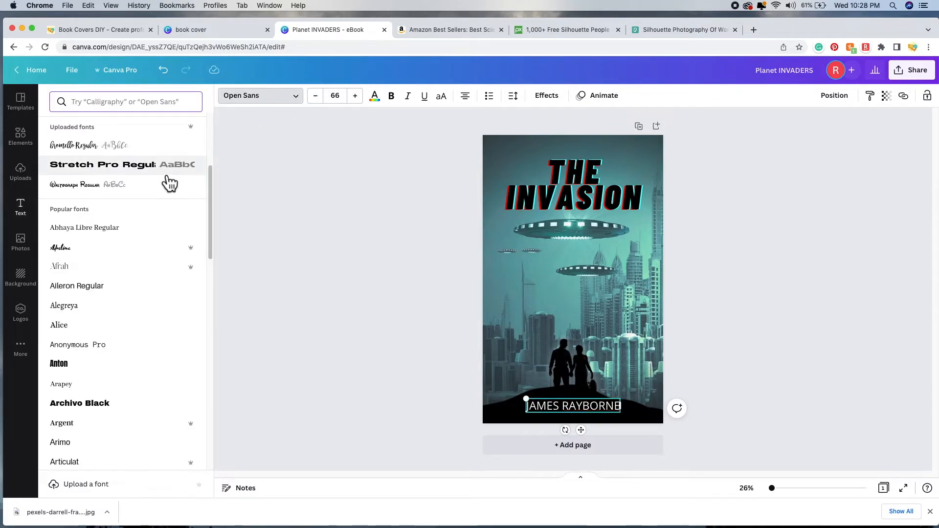
click(107, 374)
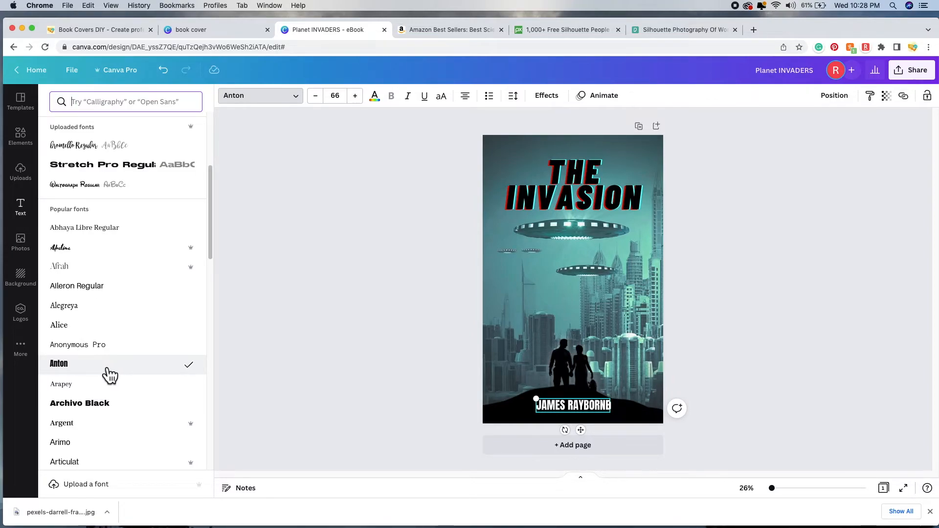
scroll(171, 406, down, 1)
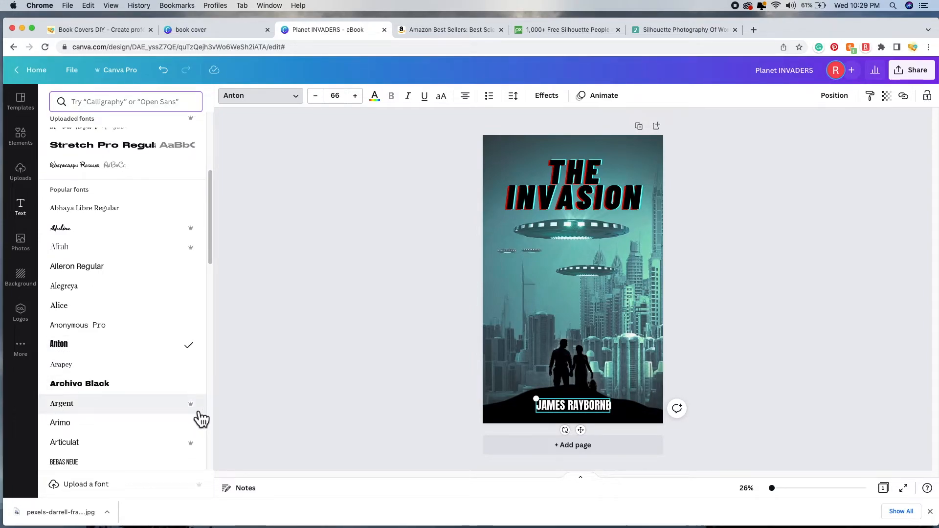
scroll(201, 418, down, 20)
click(125, 310)
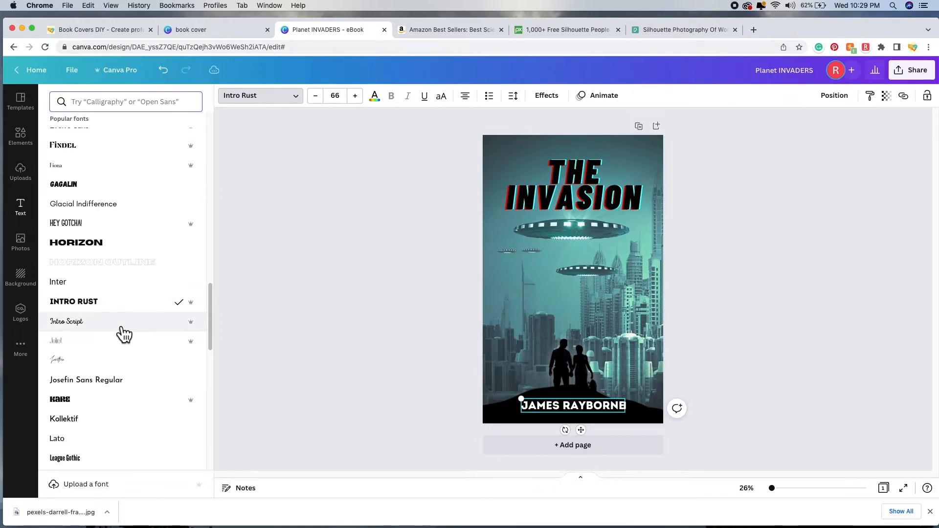
scroll(124, 333, down, 5)
scroll(124, 333, down, 3)
click(112, 304)
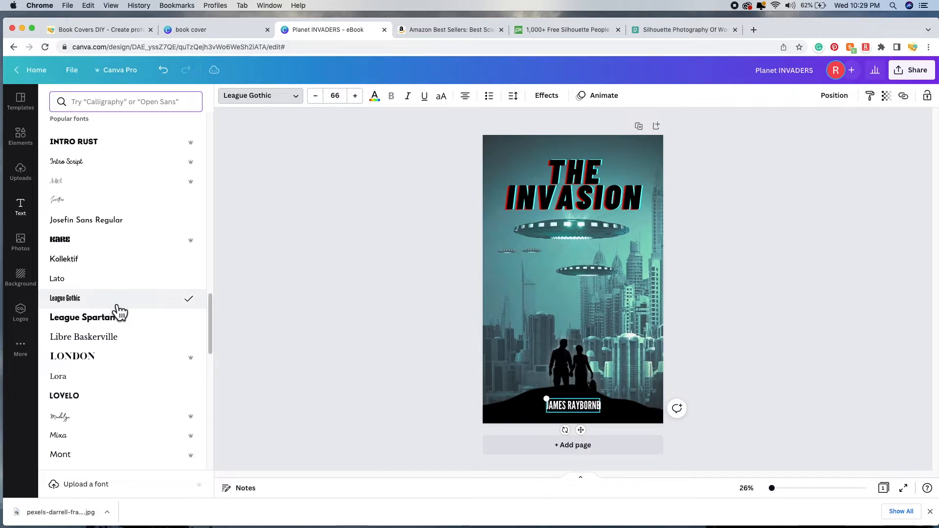
click(123, 320)
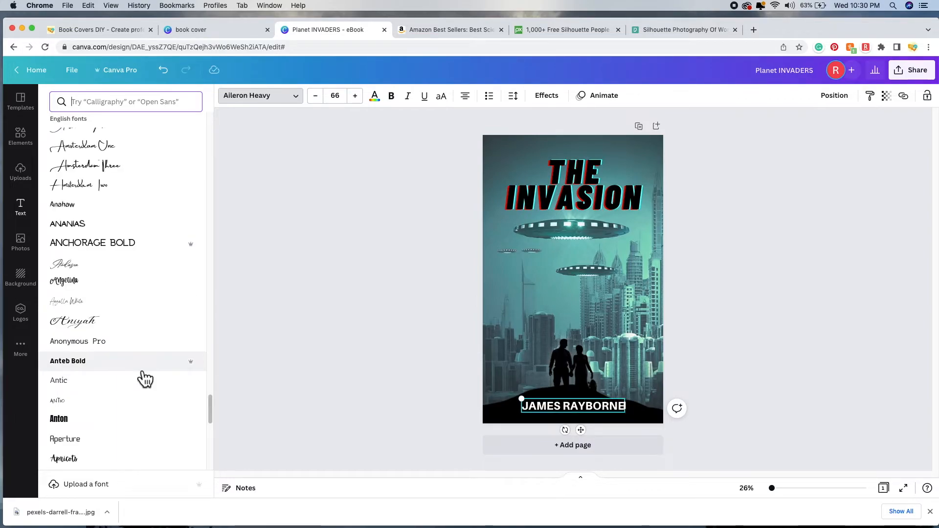
scroll(145, 379, down, 5)
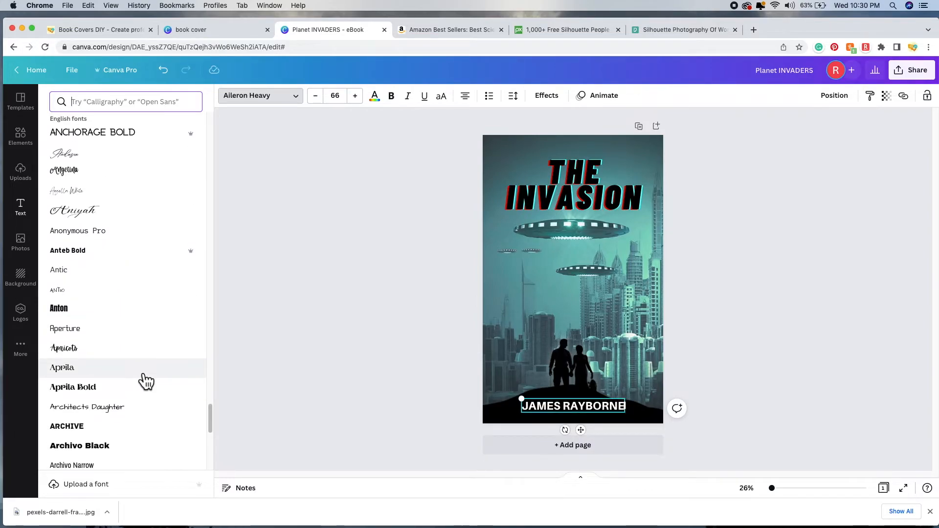
scroll(145, 380, down, 4)
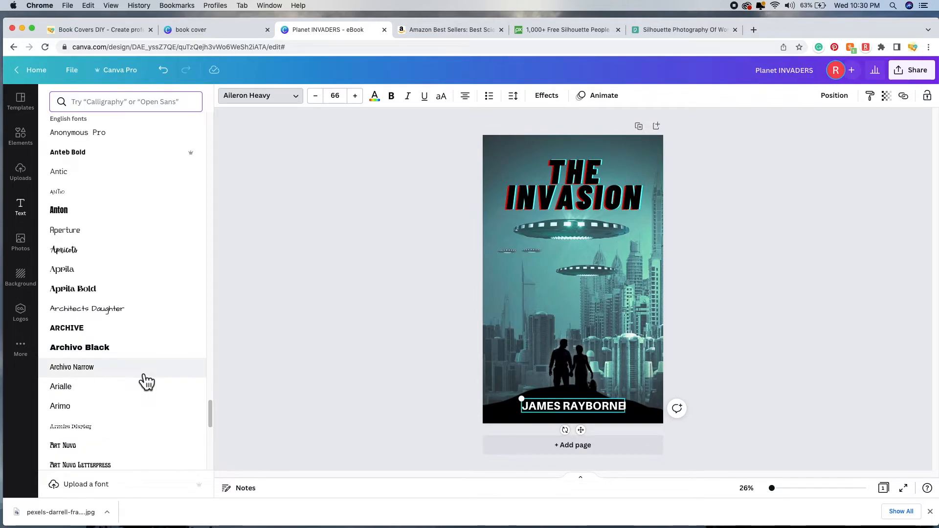
Step: Test Arimo, Arialle and Borsok, then settle on Intro Rust for the author name
click(105, 413)
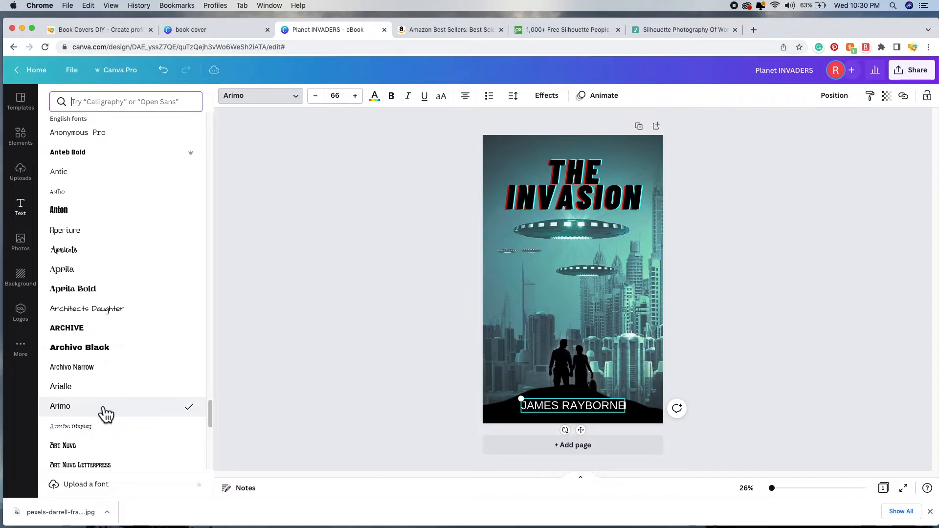
click(107, 396)
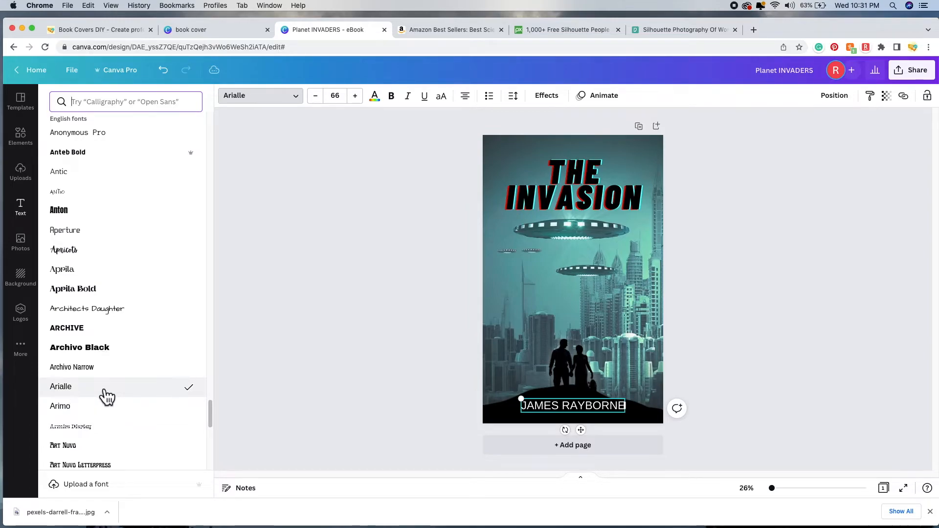
scroll(118, 399, down, 9)
scroll(122, 399, down, 10)
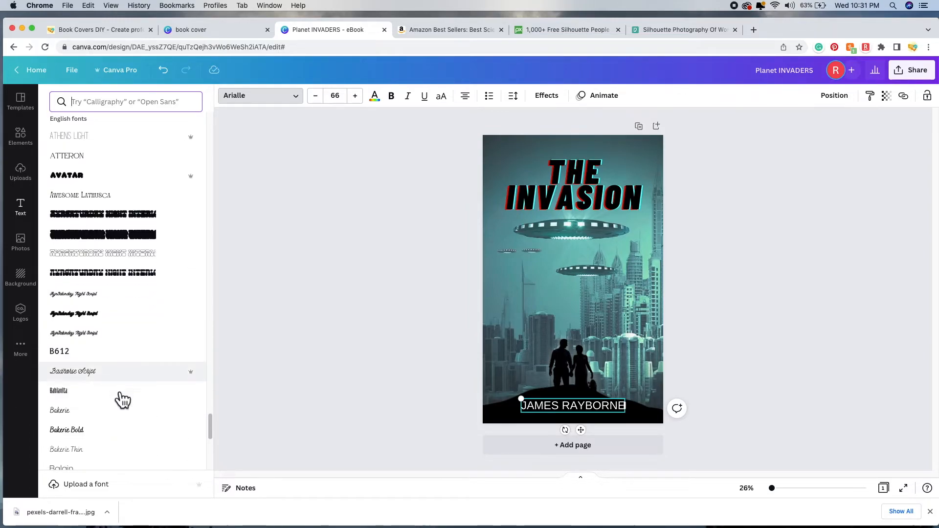
scroll(121, 390, down, 4)
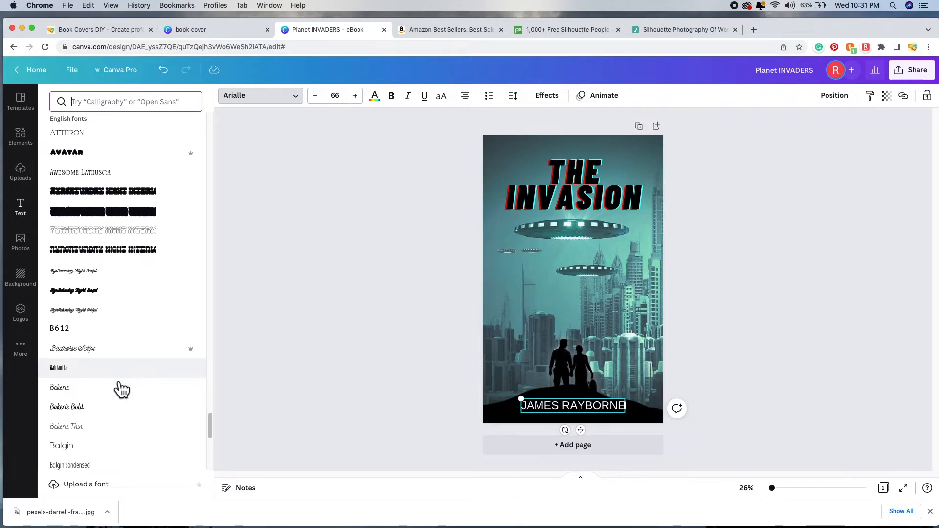
scroll(124, 382, down, 4)
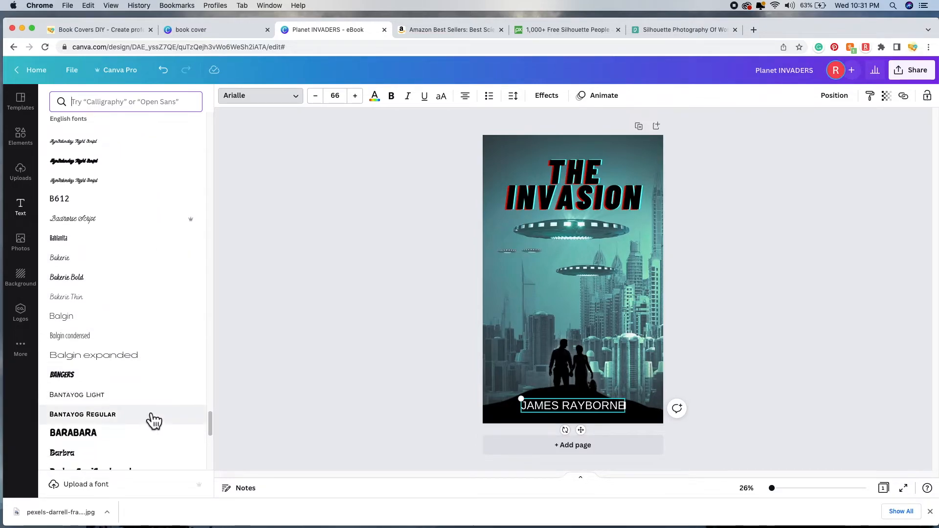
scroll(157, 419, down, 20)
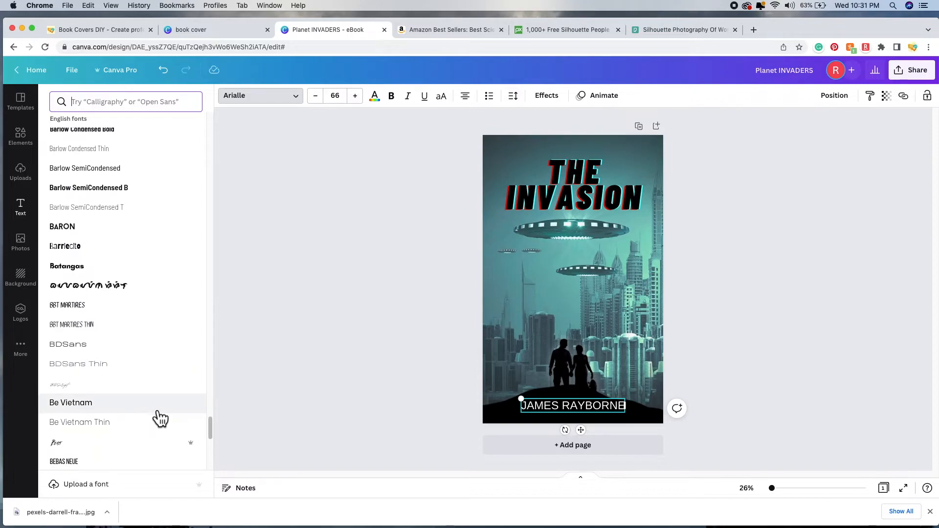
scroll(159, 416, down, 4)
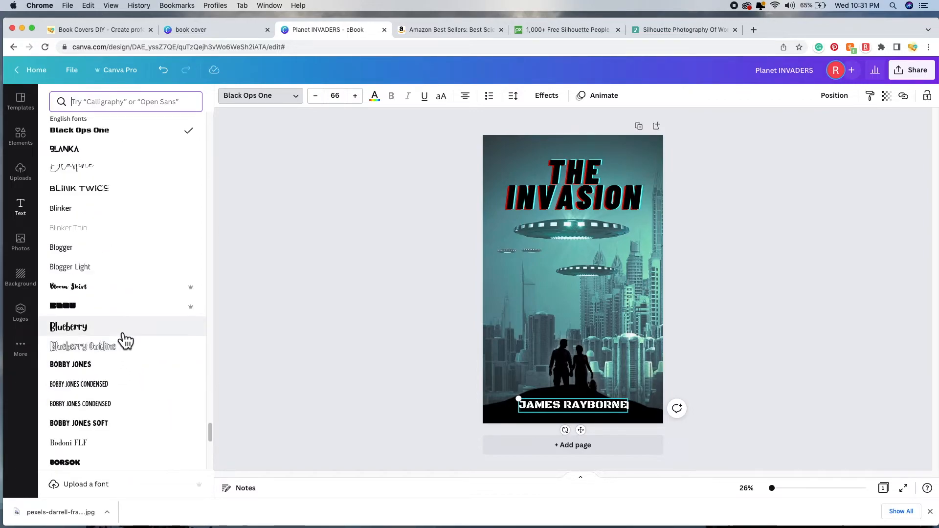
scroll(151, 420, down, 4)
click(132, 364)
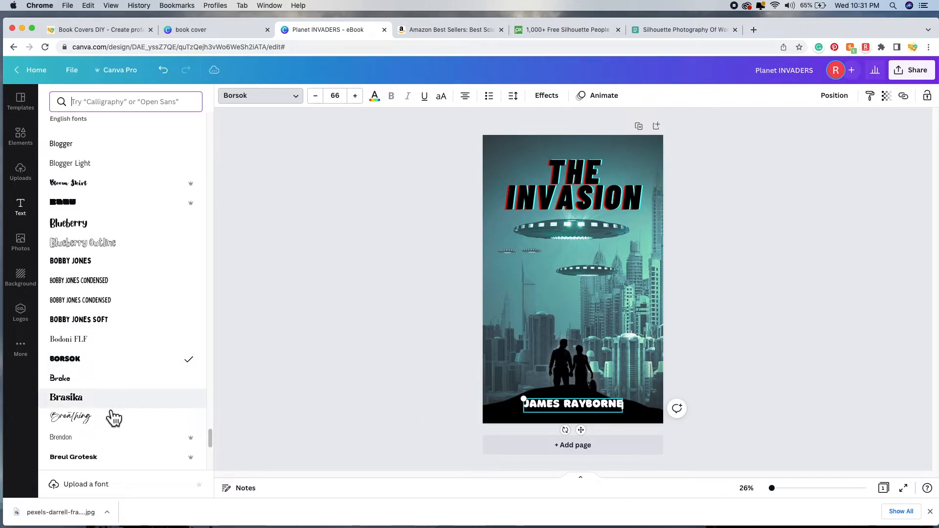
scroll(114, 419, down, 3)
scroll(114, 419, down, 10)
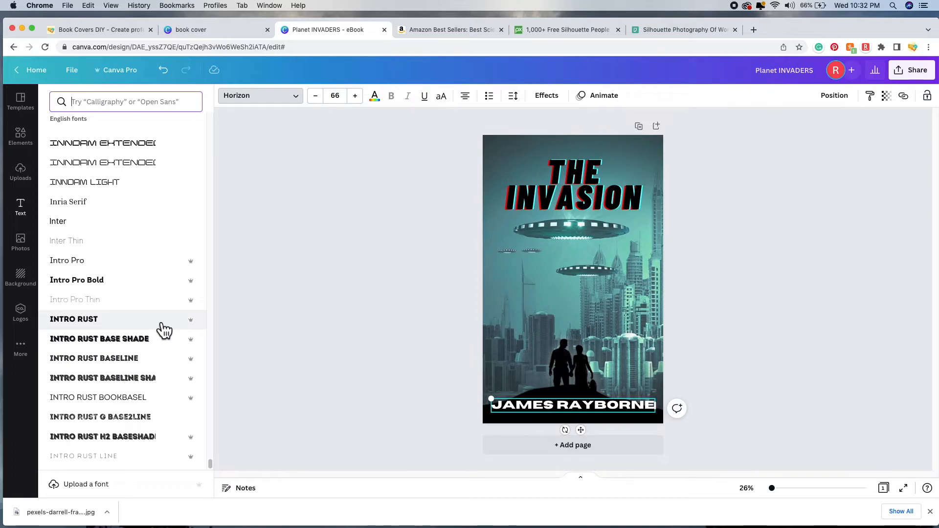
click(161, 324)
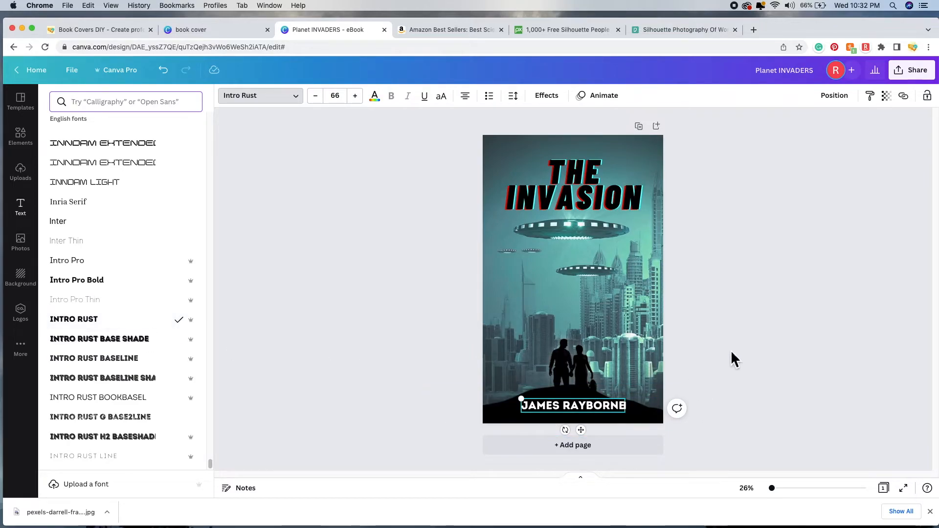
key(Escape)
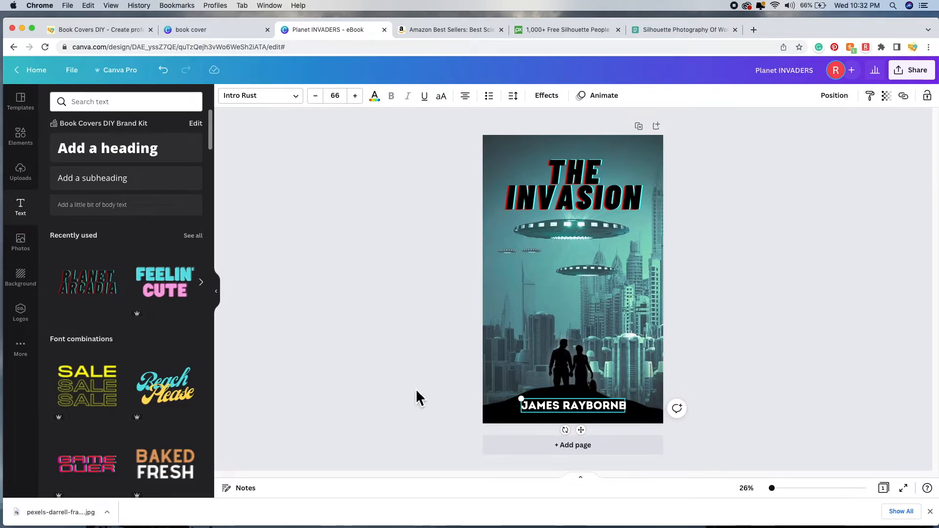
click(395, 384)
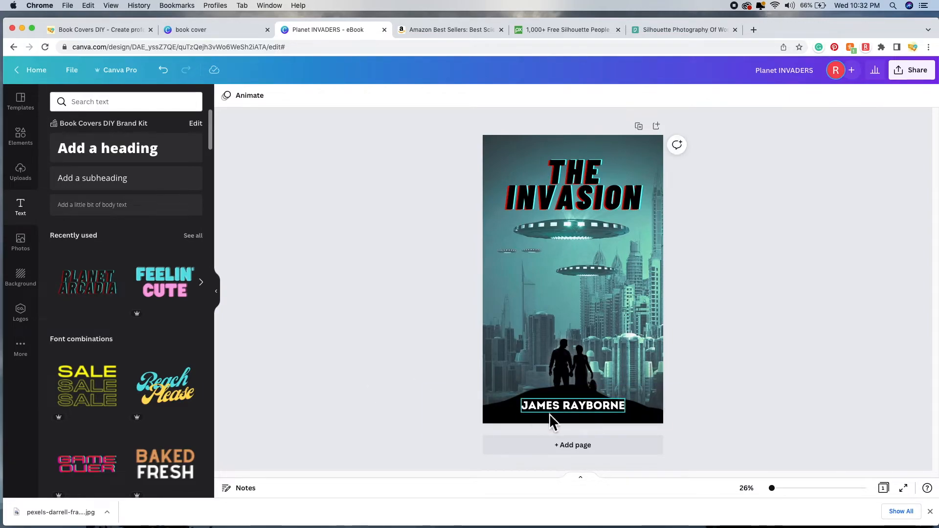
Step: Set the author name to font size 56 and lower it slightly, keeping it centred
drag(579, 410, 581, 416)
drag(581, 418, 582, 418)
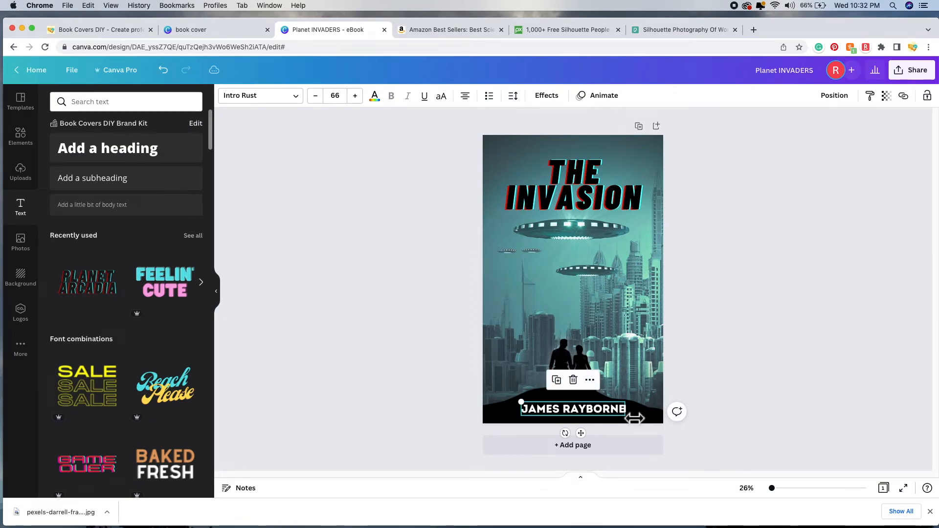
click(334, 96)
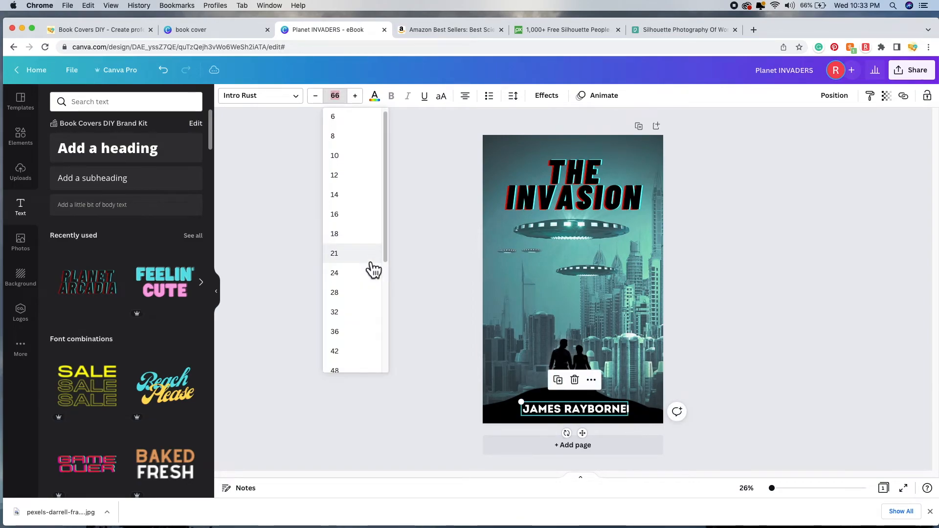
scroll(371, 268, down, 3)
click(361, 277)
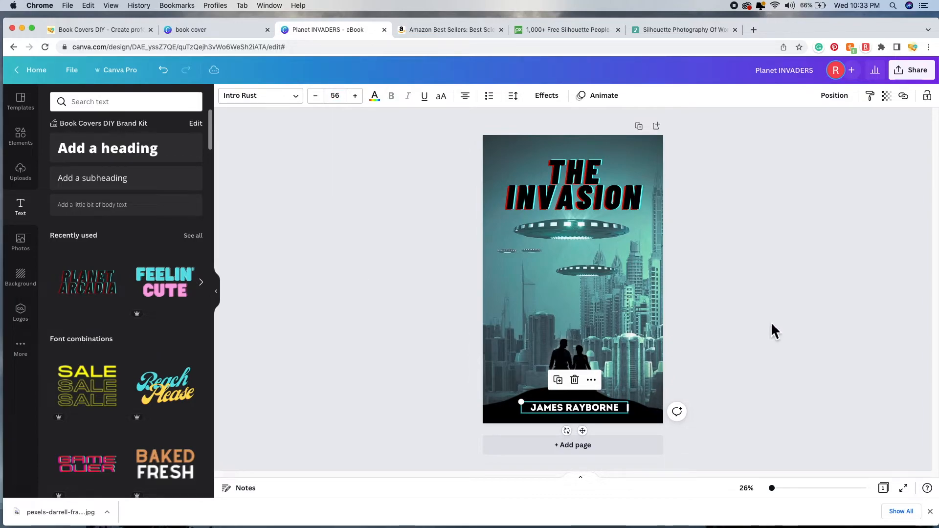
click(740, 323)
drag(585, 410, 588, 412)
Step: Colour the author name with the light-teal swatch from the photo's colours
click(721, 366)
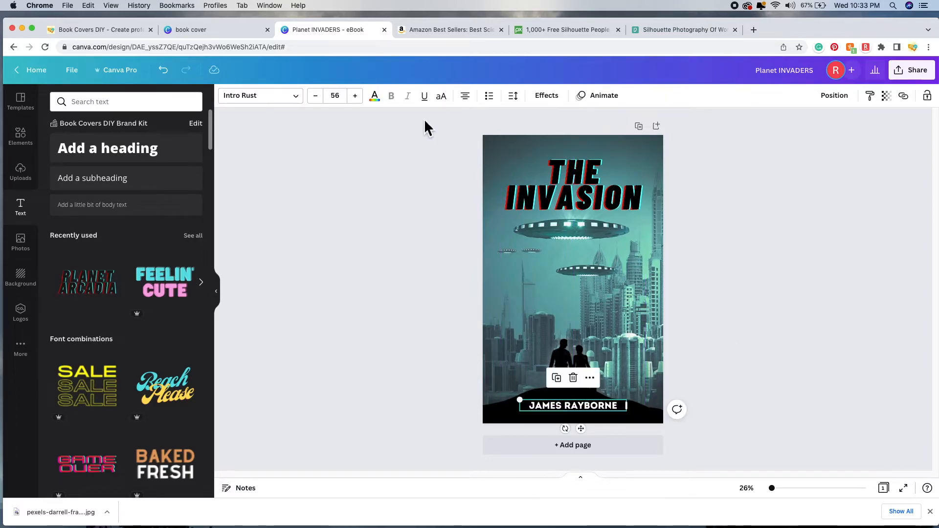
click(382, 101)
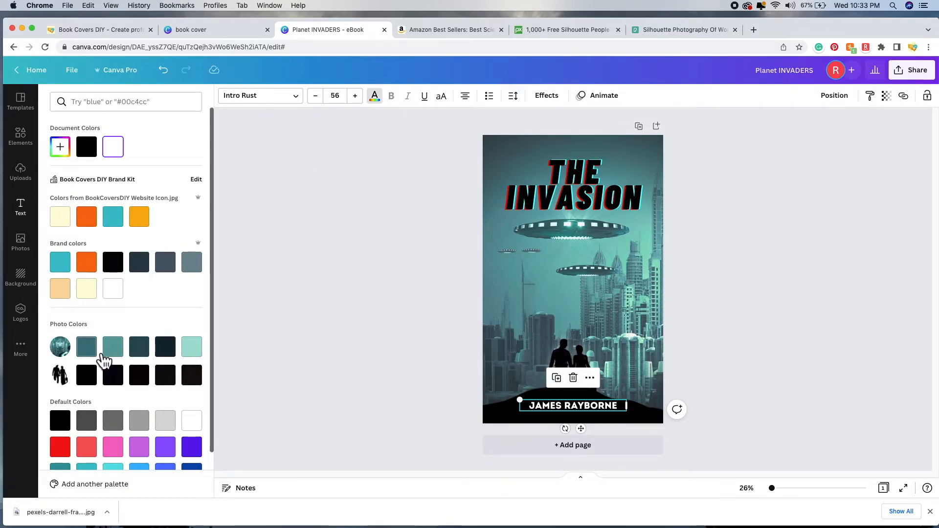
click(198, 353)
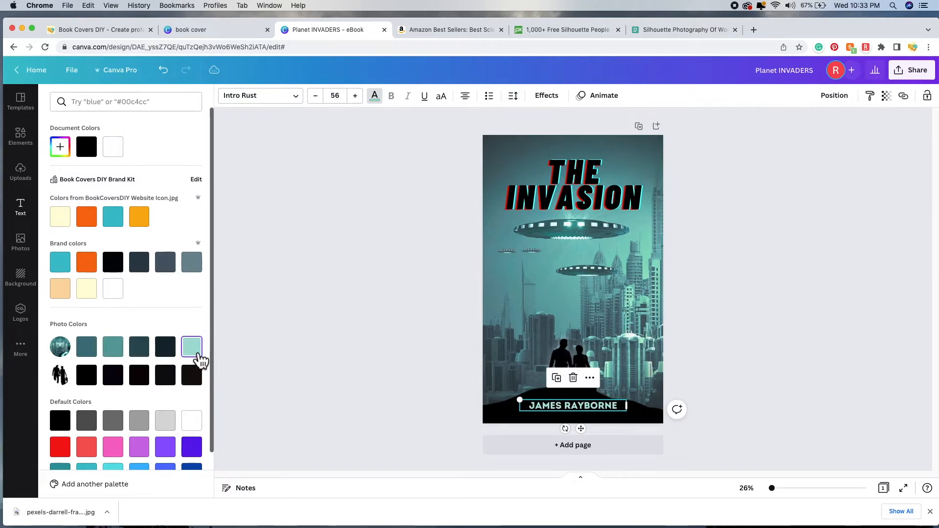
click(340, 292)
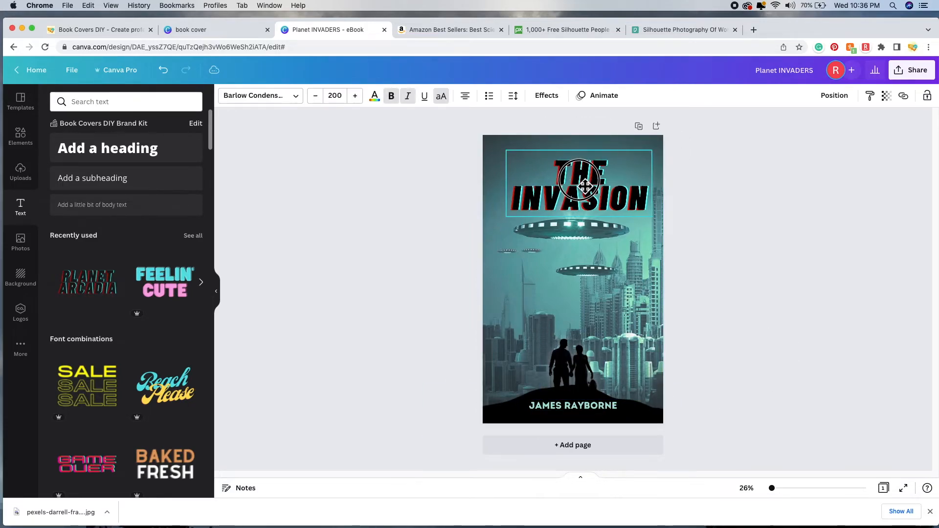
Step: Raise the title slightly and align the couple silhouette and black ground shape to the centre guides
drag(585, 185, 580, 181)
click(599, 365)
drag(583, 372, 580, 374)
click(686, 410)
drag(651, 412, 657, 418)
click(688, 310)
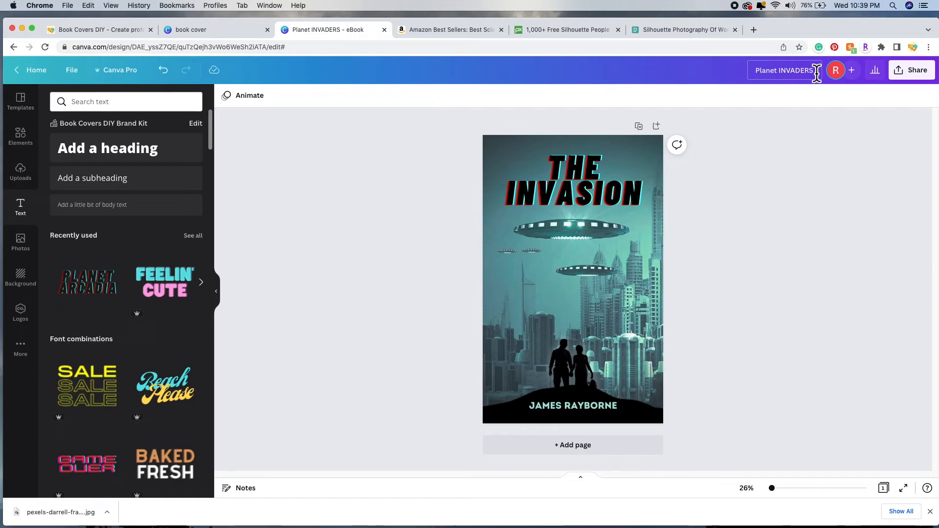
Step: Rename the design to 'The Invasion Book Cover' and save it
drag(817, 73, 752, 72)
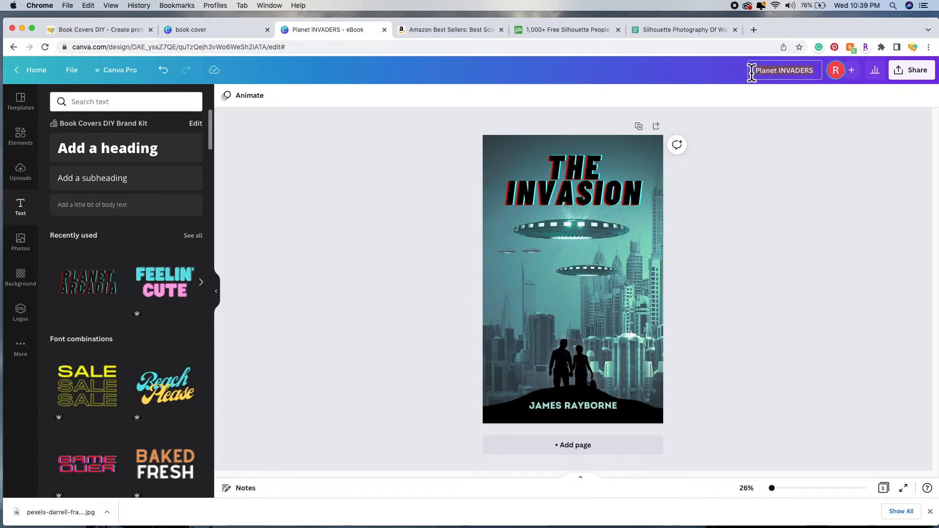
text(THE)
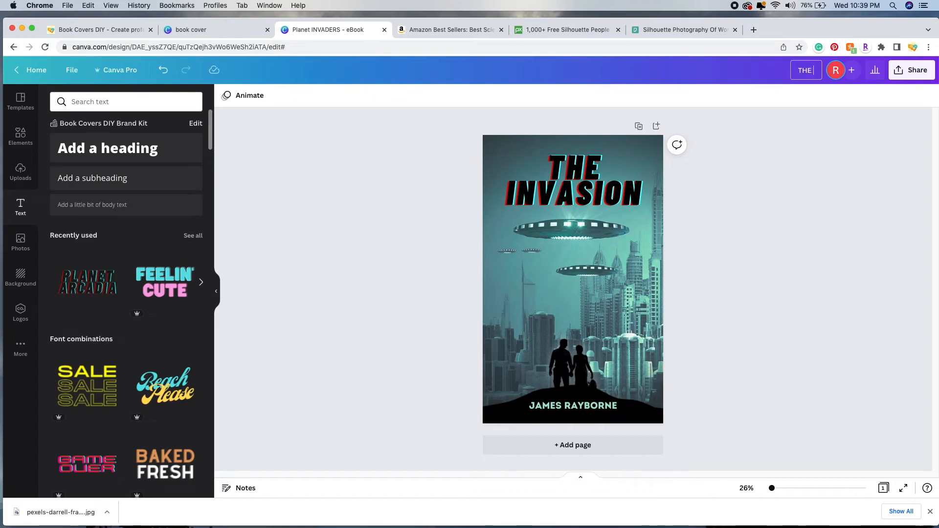
key(BackSpace)
key(BackSpace)
key(BackSpace)
text(The Invasion Book )
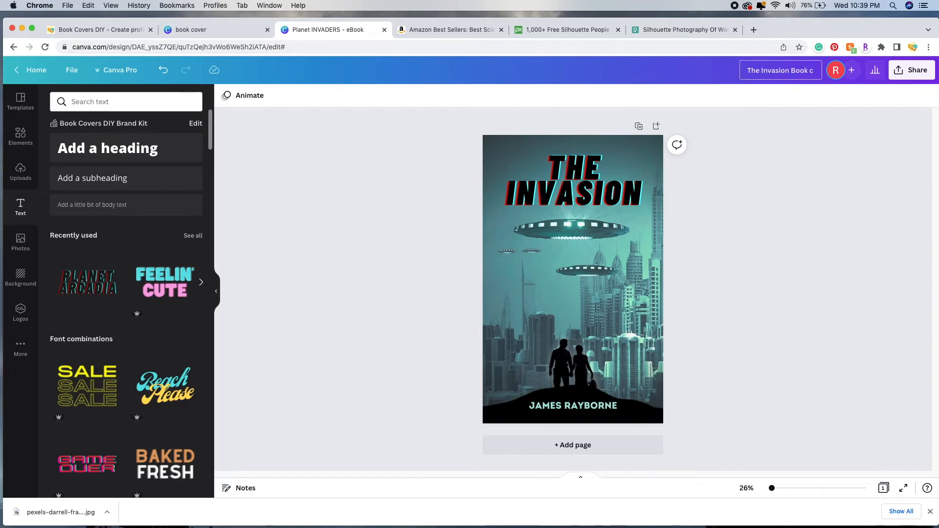
text(Cover)
click(764, 140)
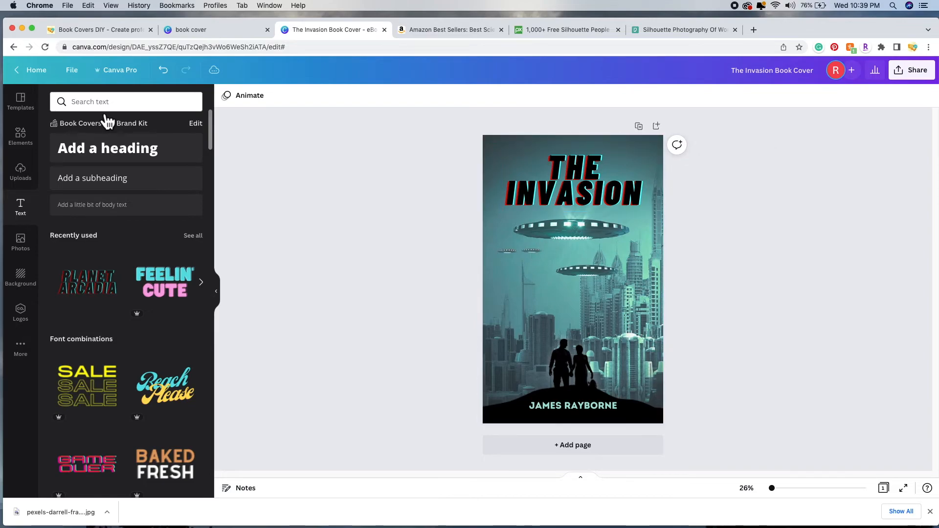
click(78, 74)
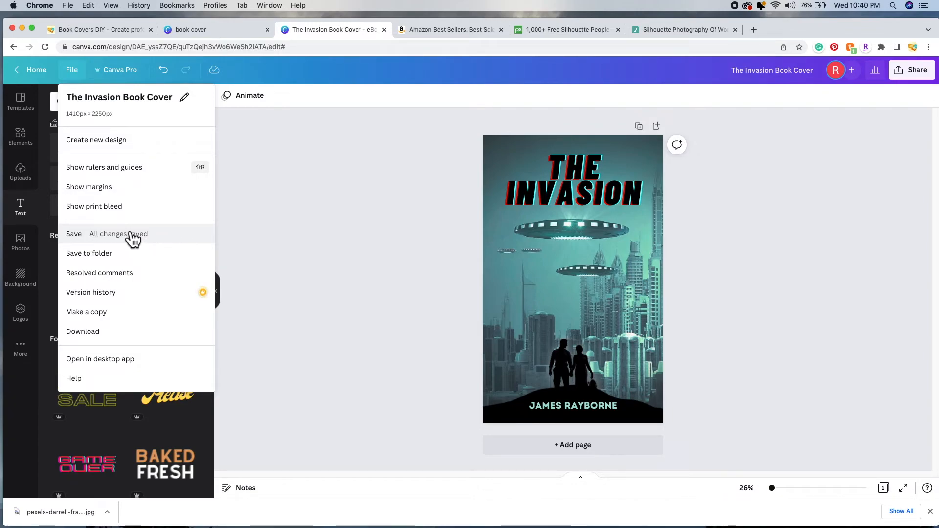
click(81, 238)
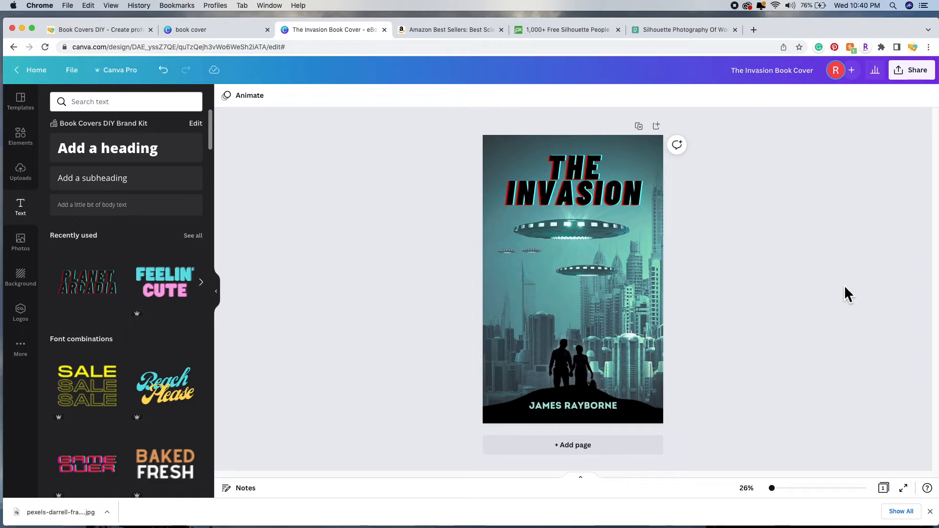
Step: Download the cover as a JPG, copy its share link, and open a new browser tab
click(929, 78)
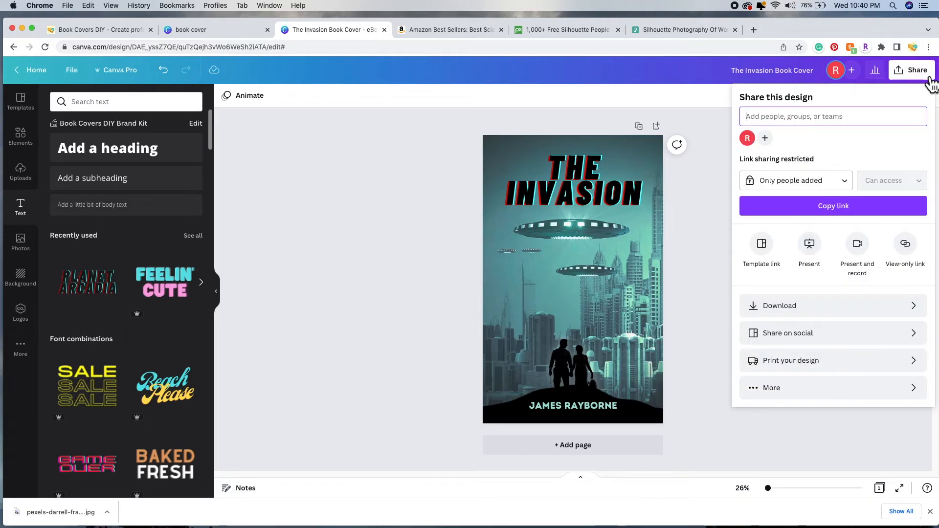
click(821, 314)
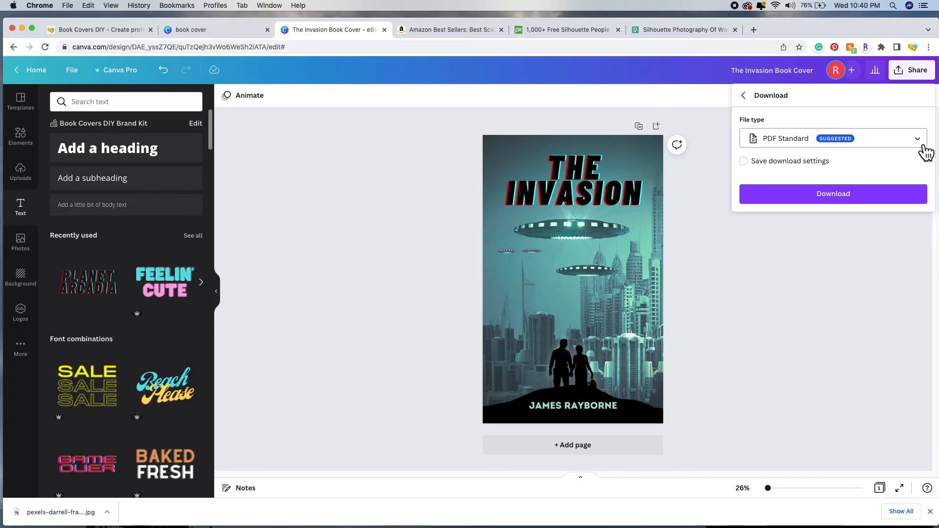
click(924, 146)
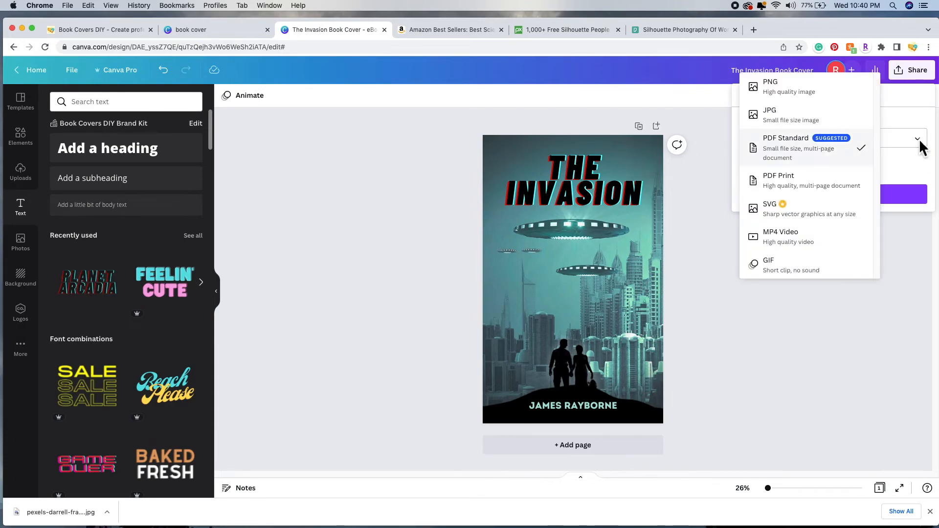
click(785, 118)
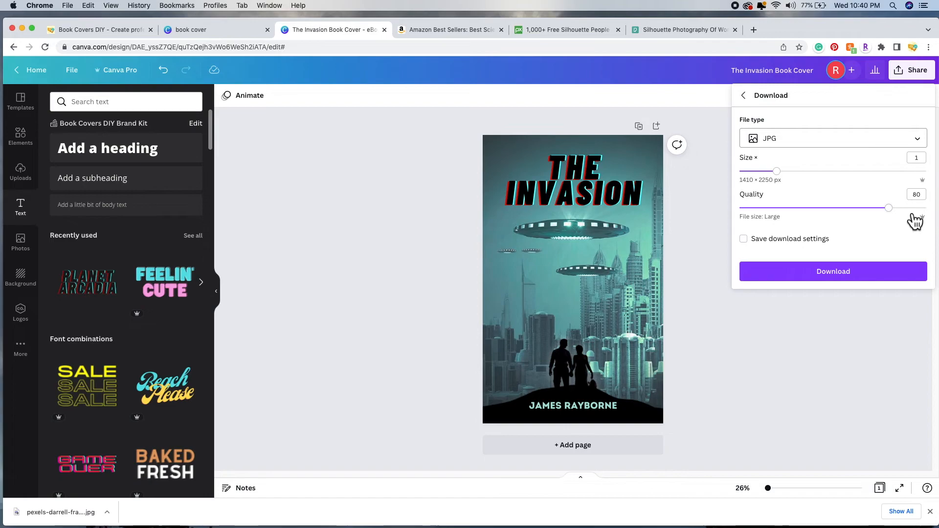
click(817, 277)
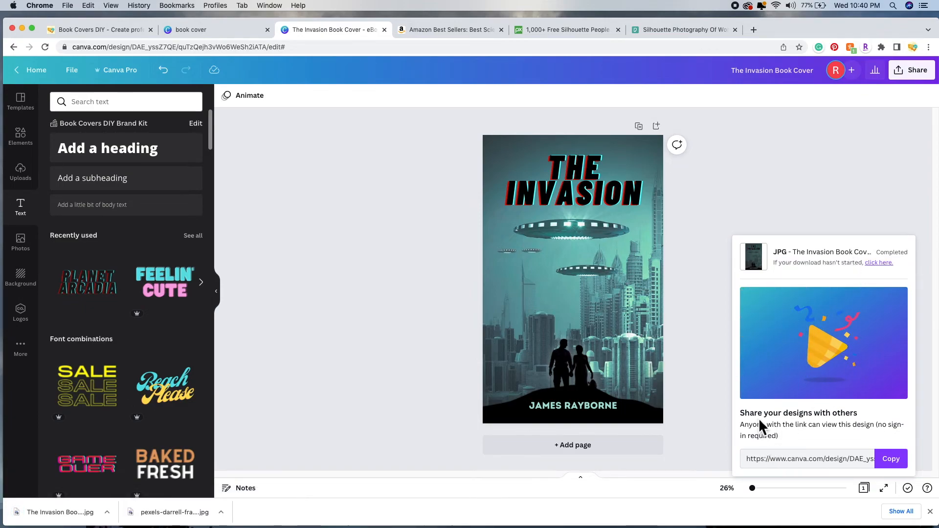
click(899, 468)
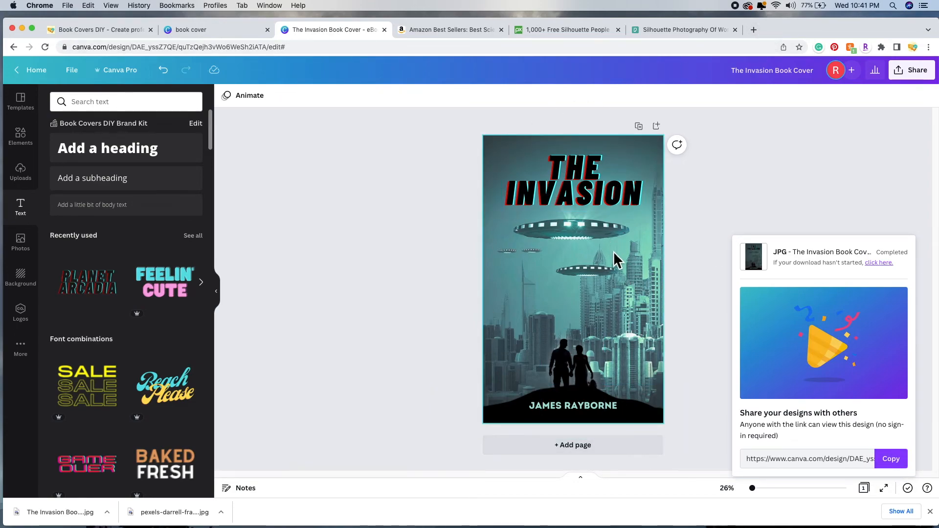
click(753, 30)
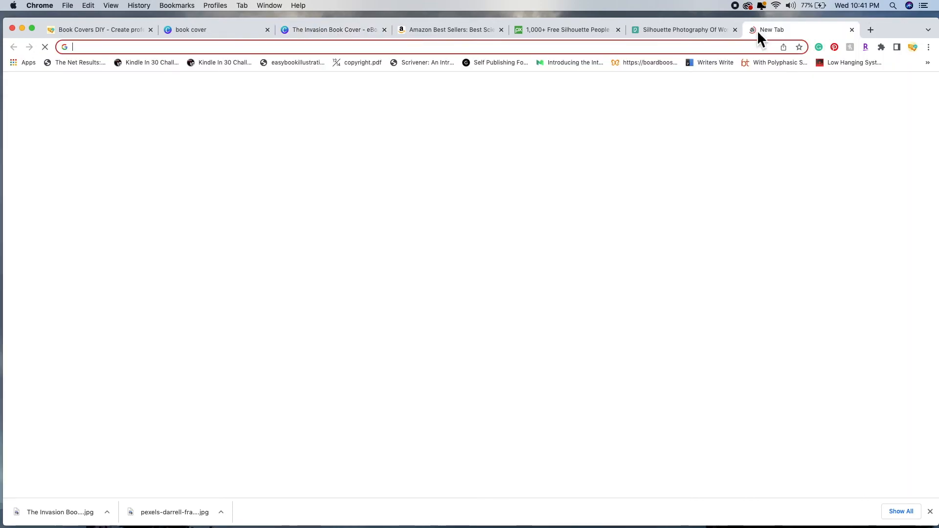
Step: Paste and load the copied share link in the new tab, then close the downloads bar
right_click(548, 49)
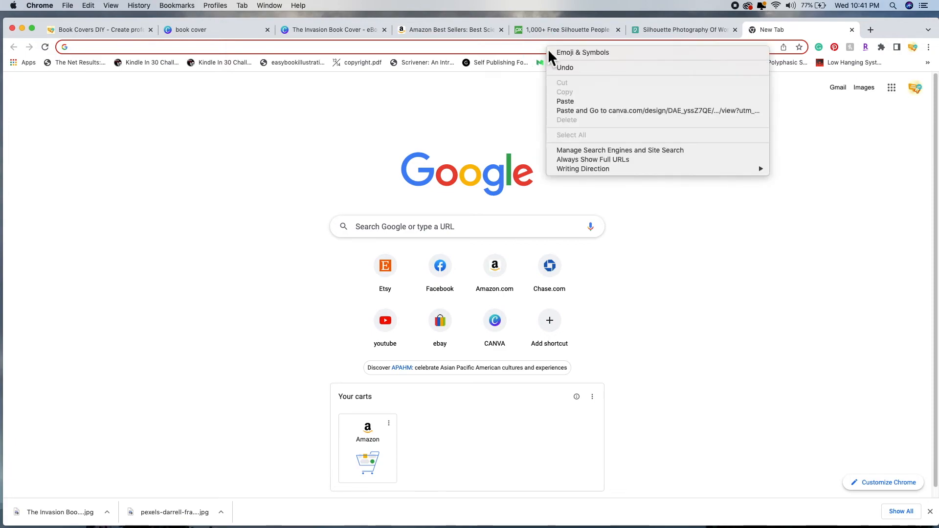
click(589, 110)
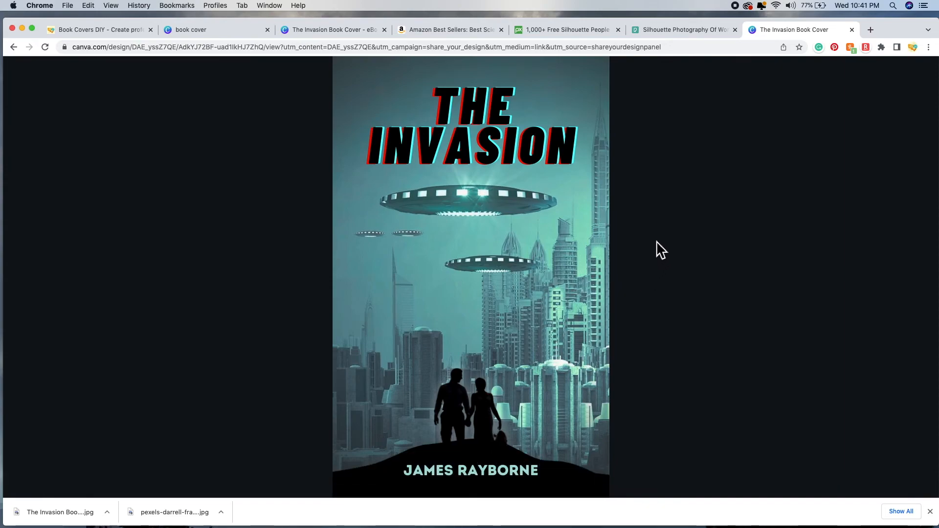
click(930, 512)
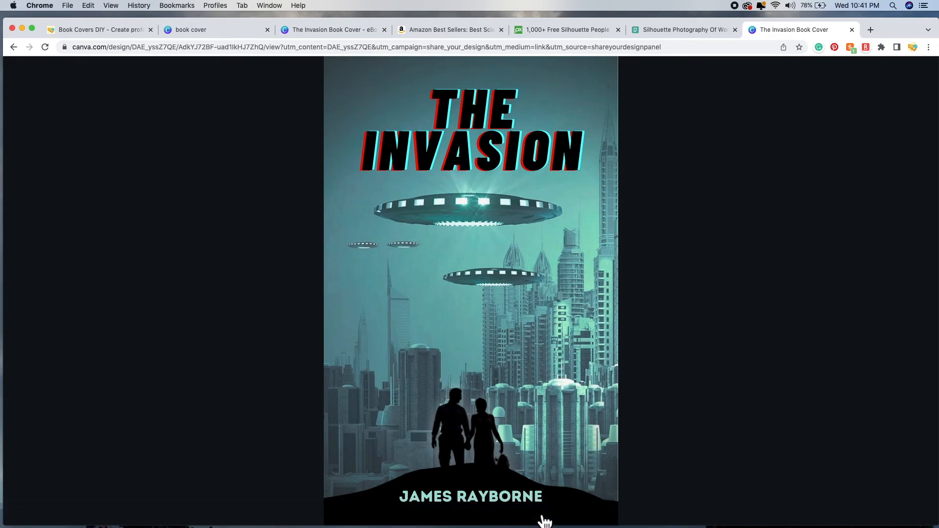
mouse_move(541, 522)
mouse_move(528, 419)
Step: Open The Invasion Book Cover.jpg from the Downloads folder in Finder
click(695, 28)
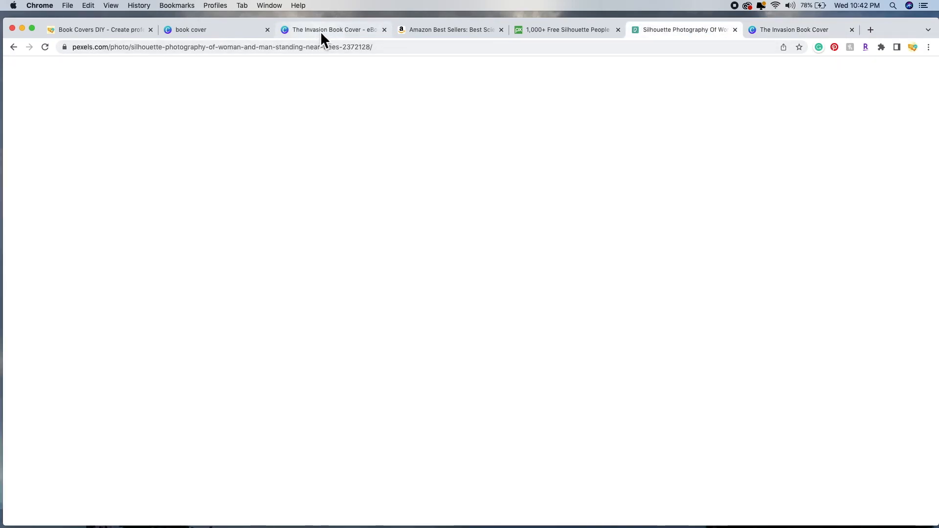
click(320, 31)
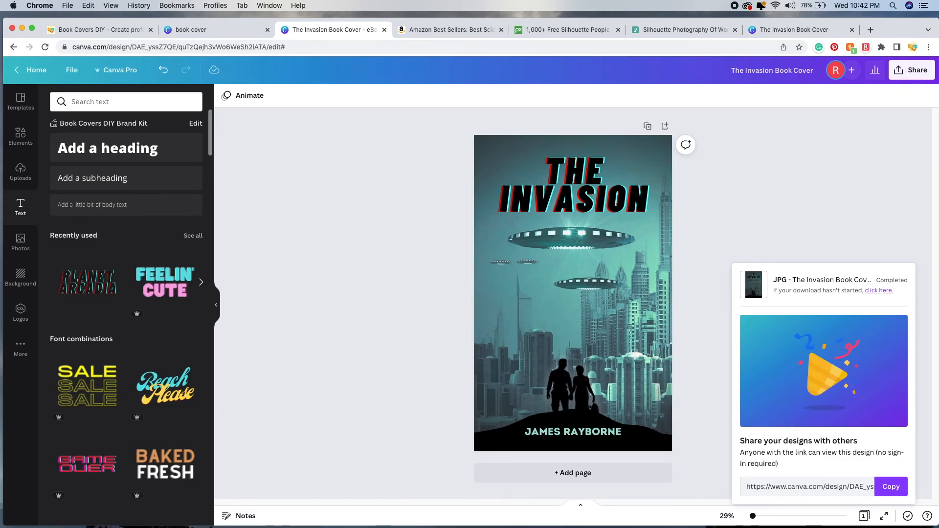
click(41, 506)
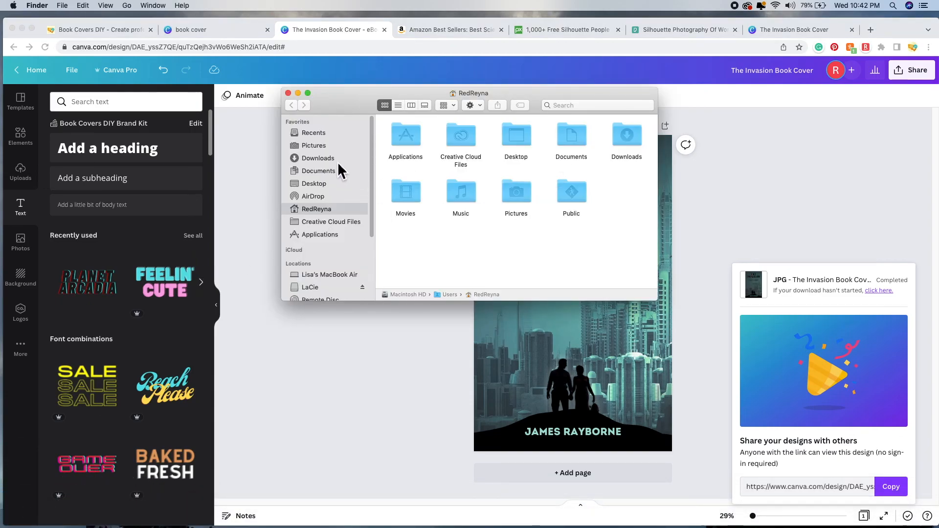
click(336, 160)
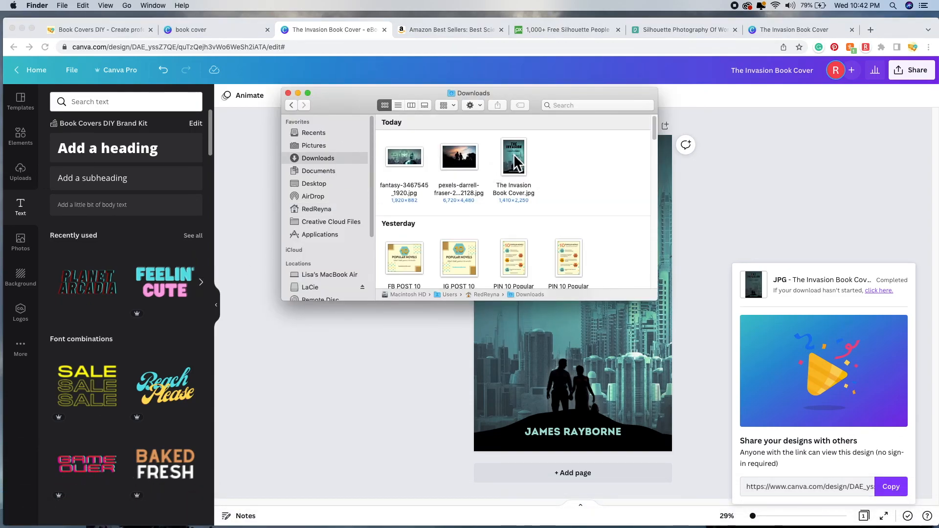
double_click(518, 154)
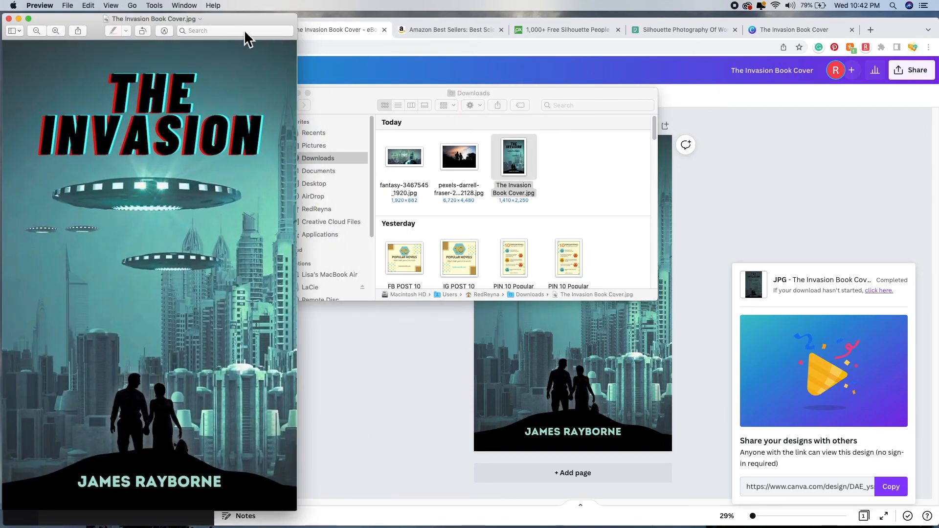
Step: Reposition the Preview window to review the exported JPG cover
drag(243, 19, 508, 28)
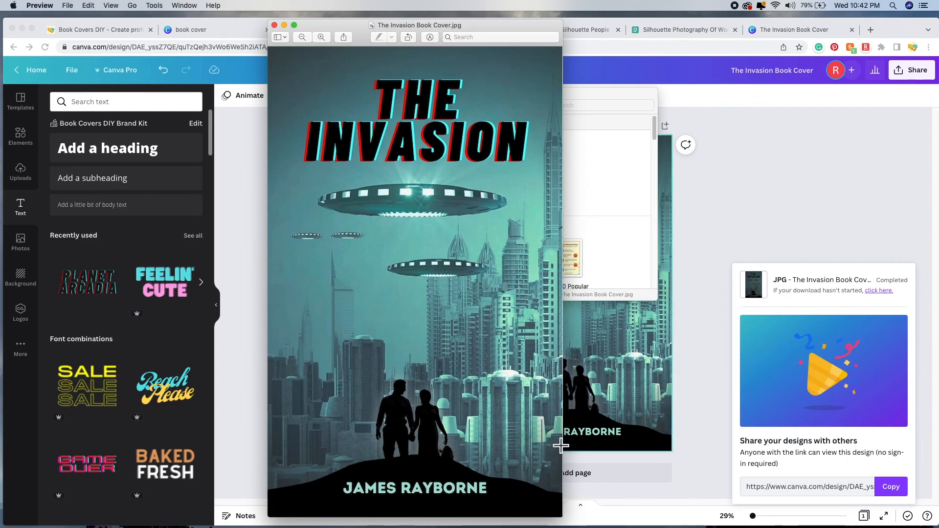
drag(523, 25, 529, 26)
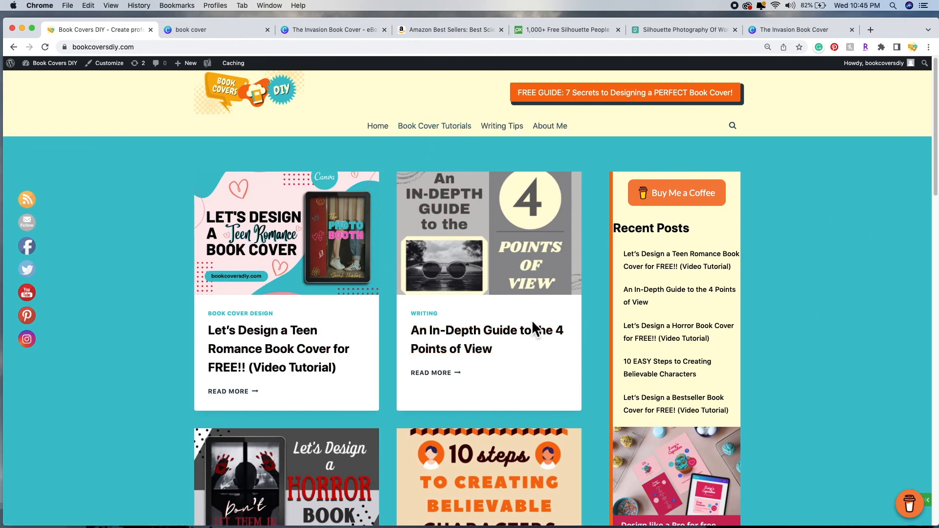
Step: Scroll down the Book Covers DIY home page to 'The 5 Best Books Every New Writer Should Read' post
scroll(550, 333, down, 3)
scroll(553, 335, down, 7)
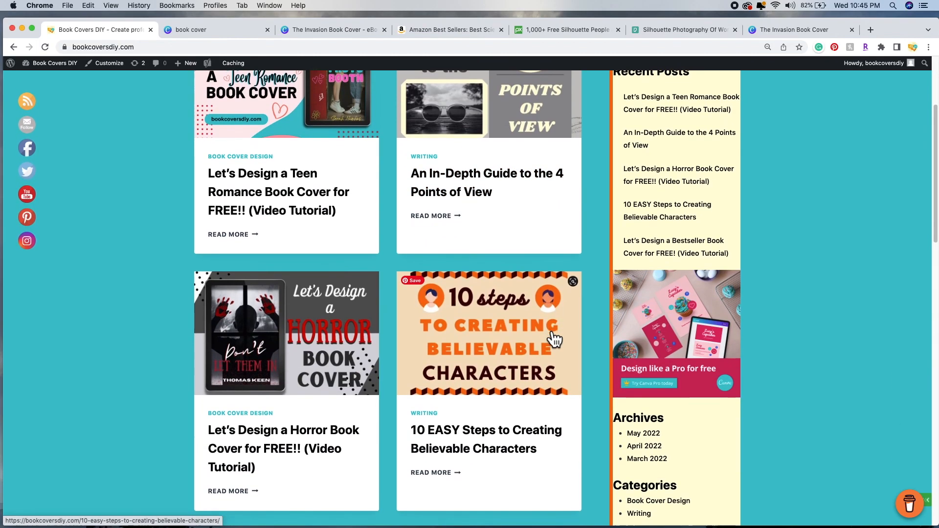
scroll(550, 335, down, 8)
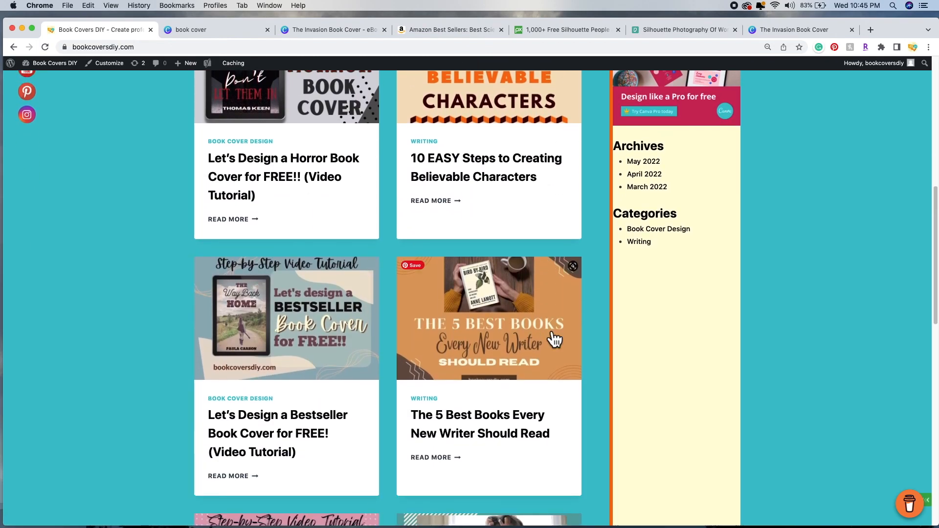